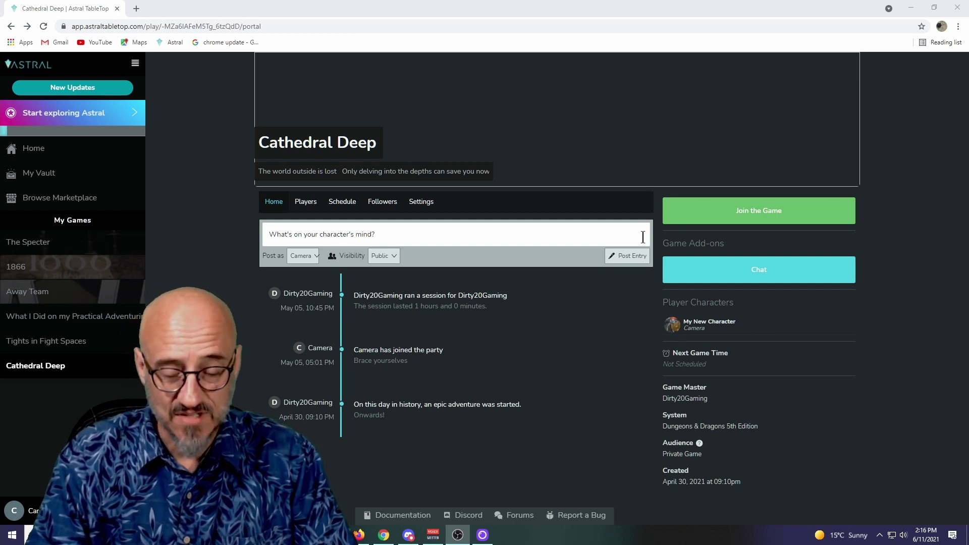
Join the Cathedral Deep game and start playing to bring up its scene.
left_click(769, 217)
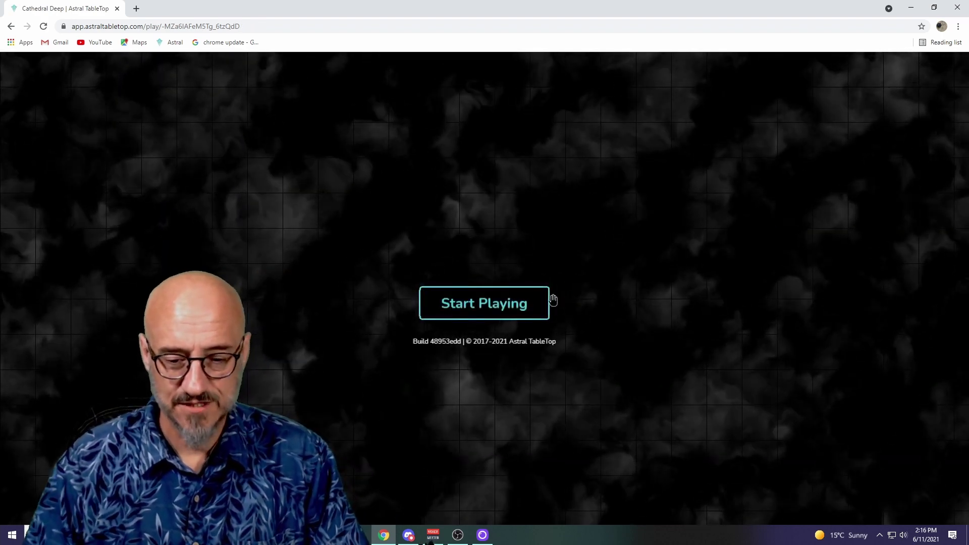
left_click(517, 305)
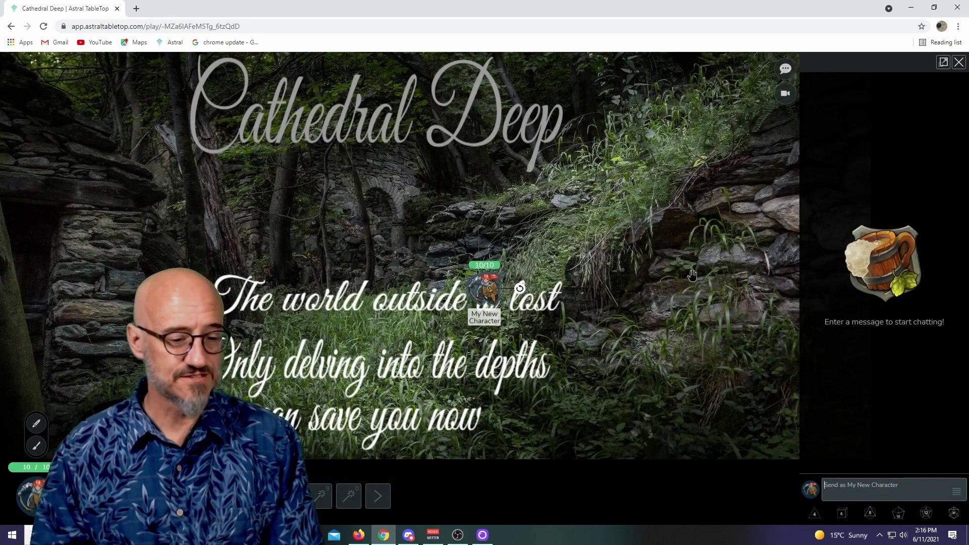
scroll(689, 276, "up", 1)
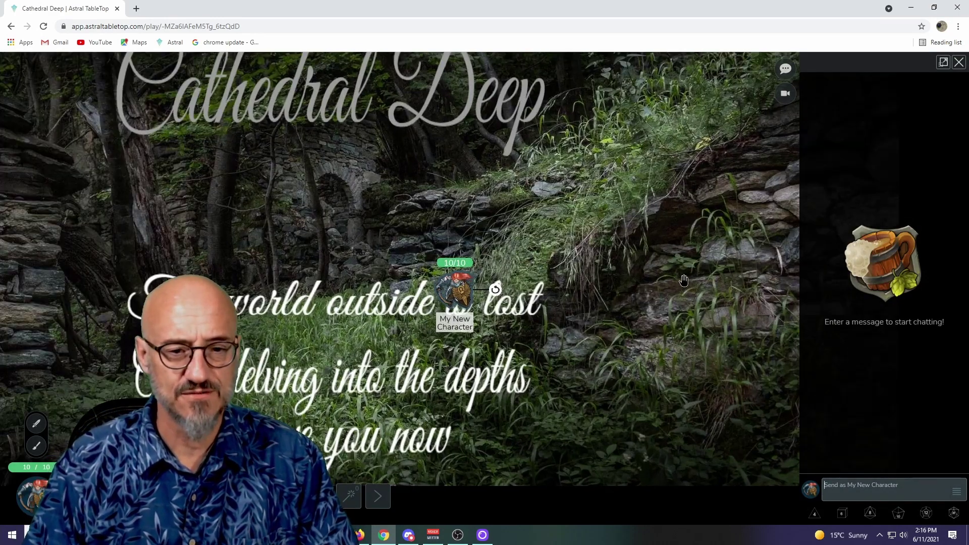
scroll(683, 279, "down", 2)
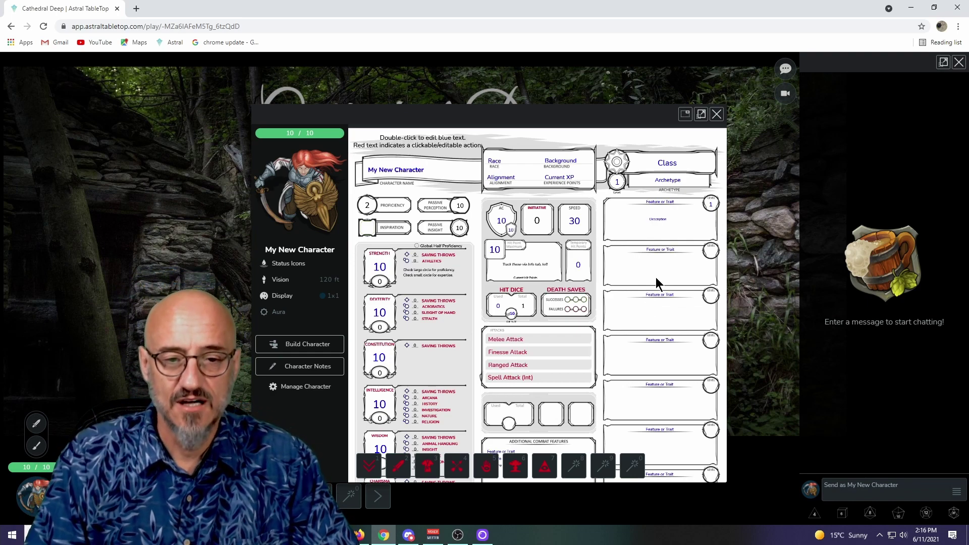
Look through the pages of the character sheet, from ability scores and traits to the spell lists.
scroll(600, 244, "down", 7)
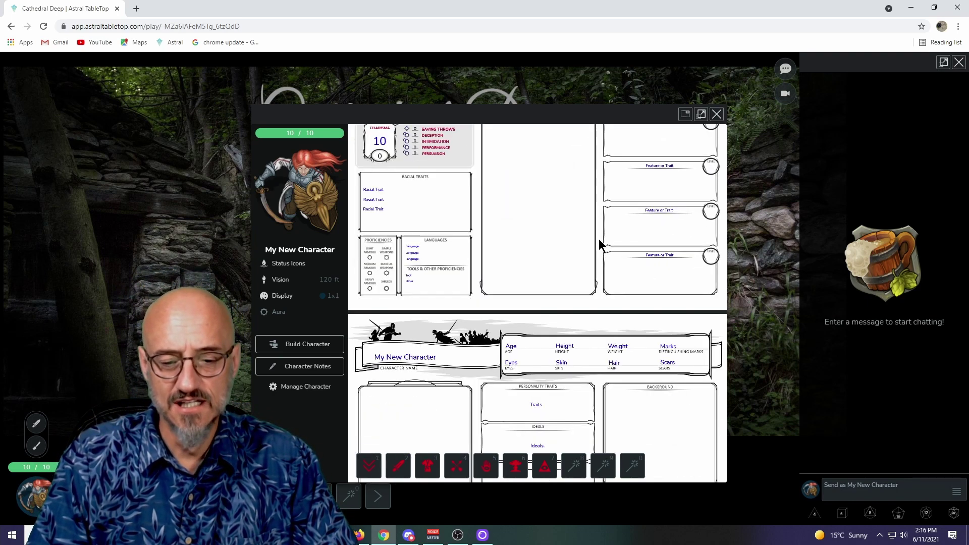
scroll(600, 245, "down", 12)
scroll(600, 245, "down", 10)
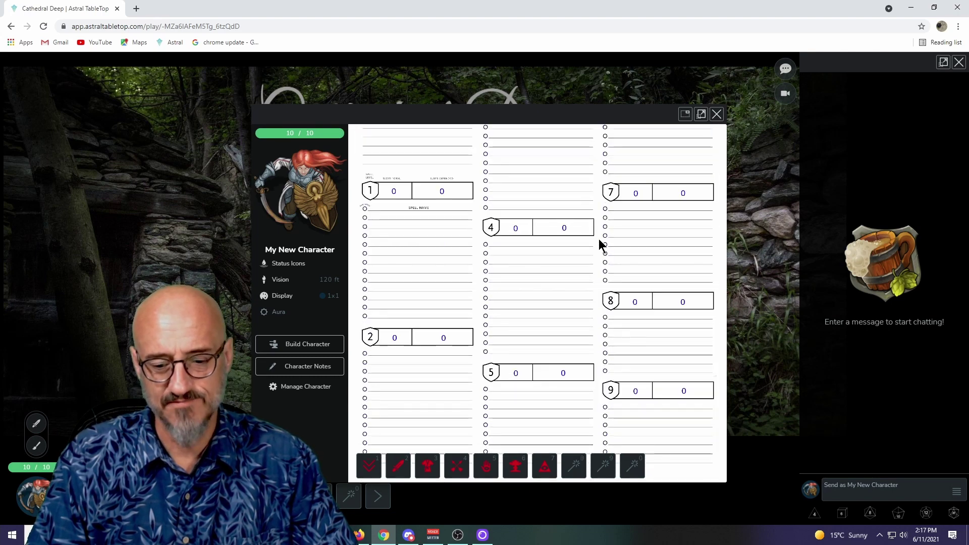
scroll(599, 245, "up", 15)
scroll(600, 245, "up", 10)
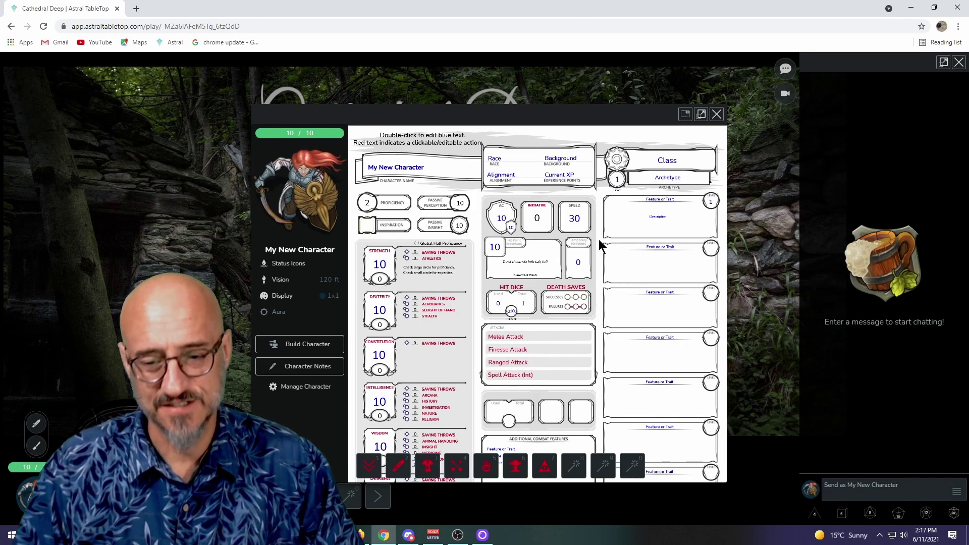
scroll(603, 262, "up", 1)
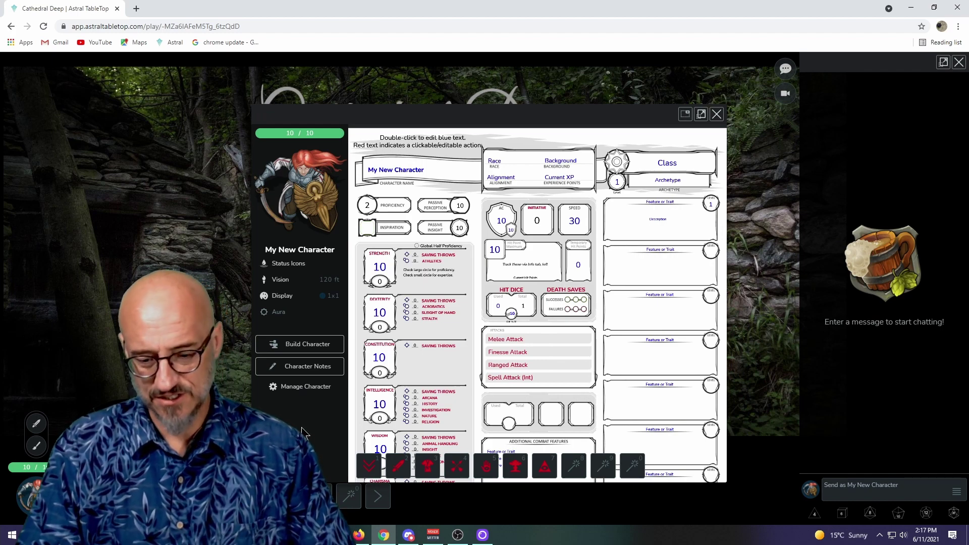
Put the character sheet in build mode and replace the placeholder in the name stat with the character's full name.
left_click(317, 347)
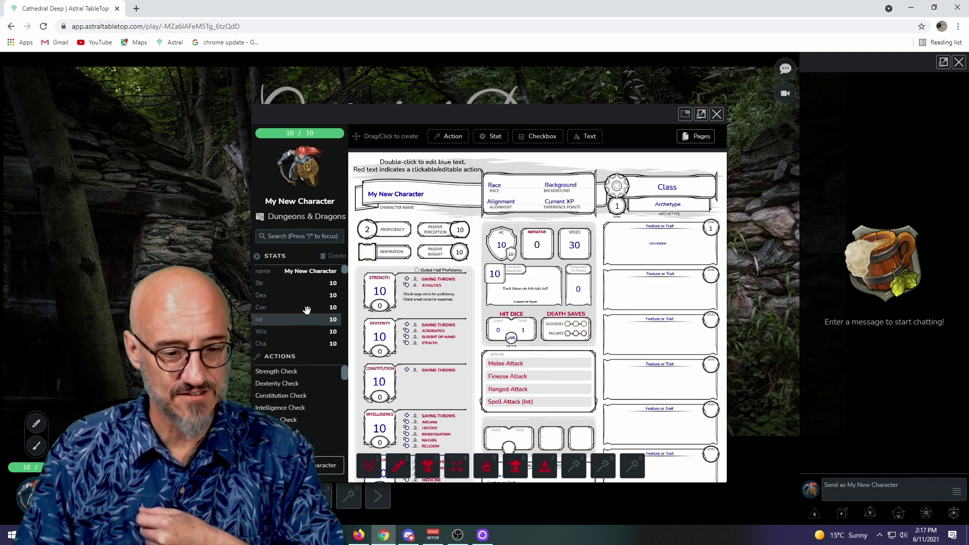
mouse_move(345, 273)
left_mouse_down()
mouse_move(346, 354)
mouse_move(352, 269)
left_mouse_up()
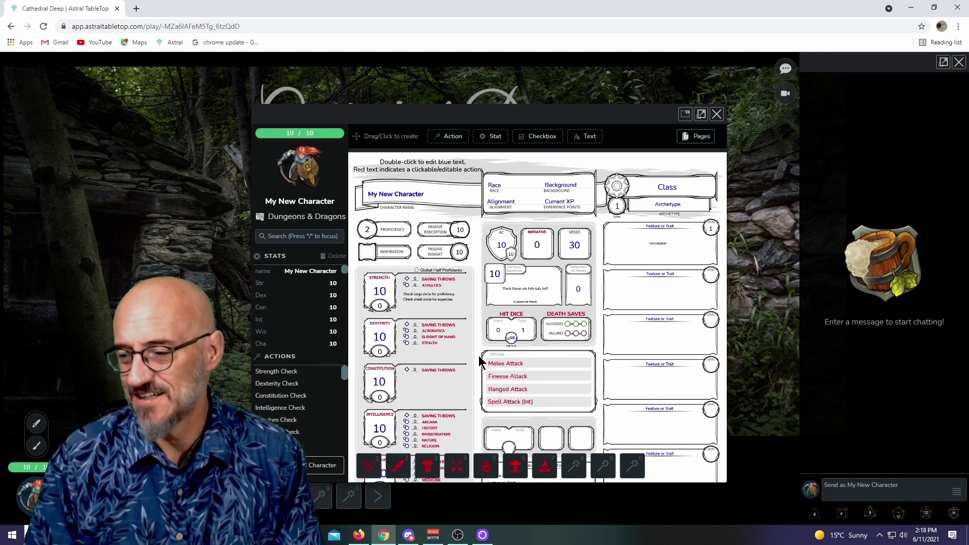
double_click(422, 194)
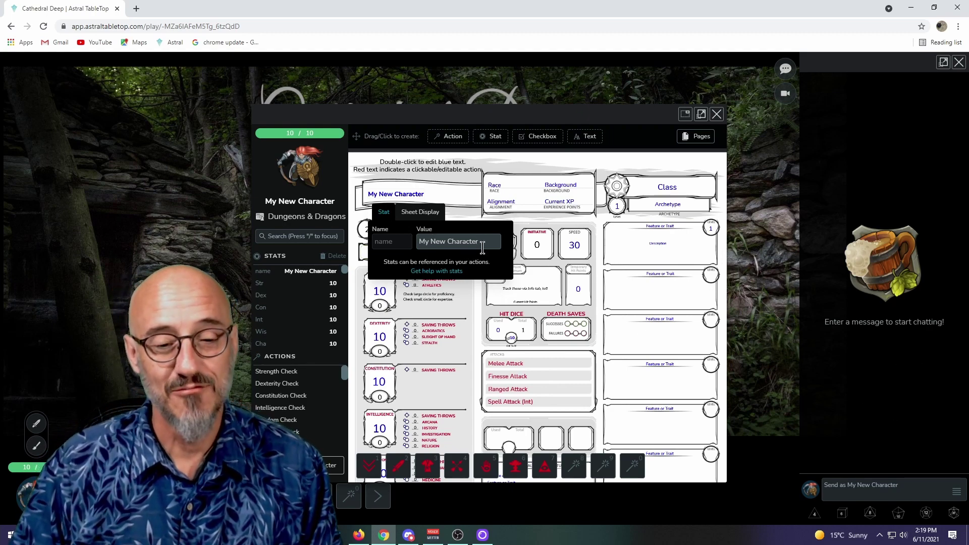
key("BackSpace")
key("BackSpace")
key("BackSpace")
key("BackSpace")
key("BackSpace")
key("BackSpace")
key("BackSpace")
key("BackSpace")
key("BackSpace")
key("BackSpace")
key("BackSpace")
key("BackSpace")
key("BackSpace")
key("BackSpace")
key("BackSpace")
key("BackSpace")
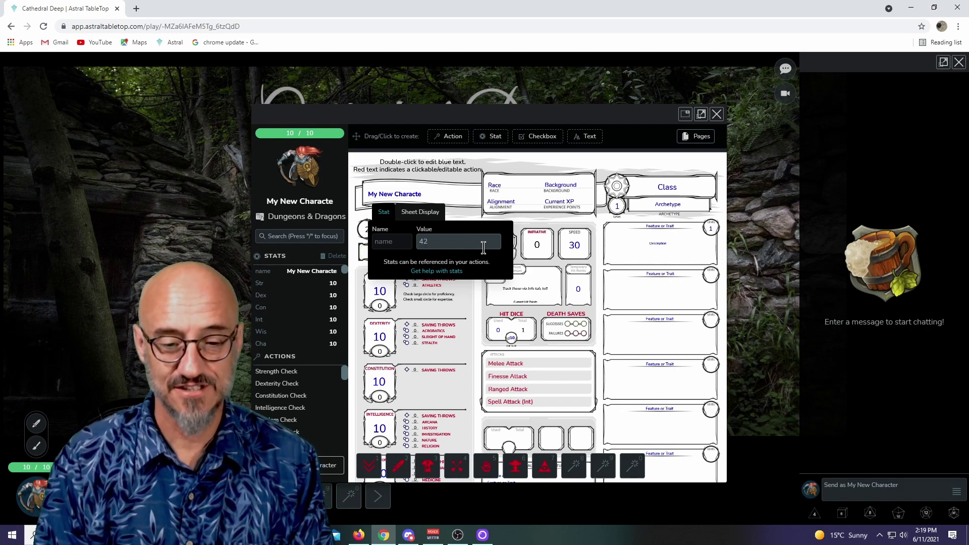
type("Pendleton F")
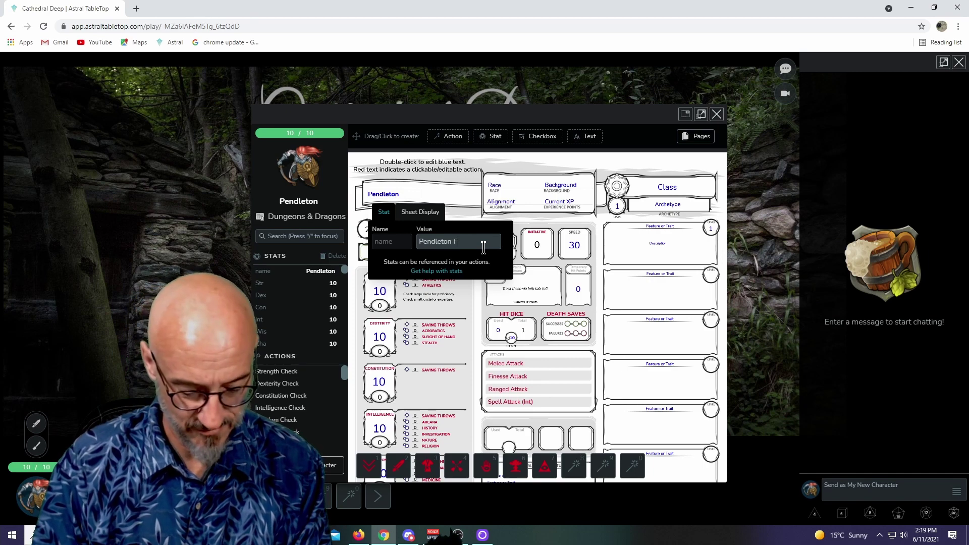
type("ortenby")
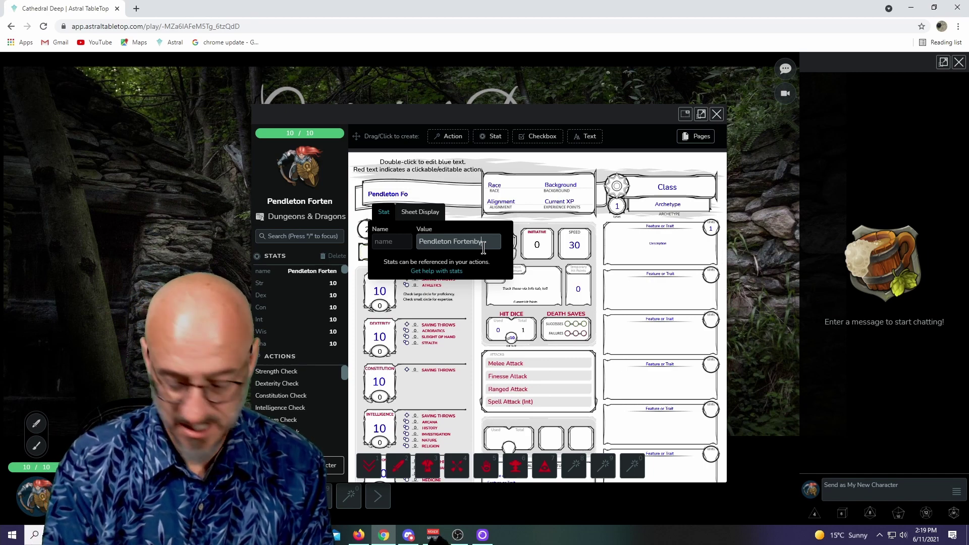
Try the Great Vibes font on the character name, and settle on Berkshire Swash at size 55.
left_click(433, 212)
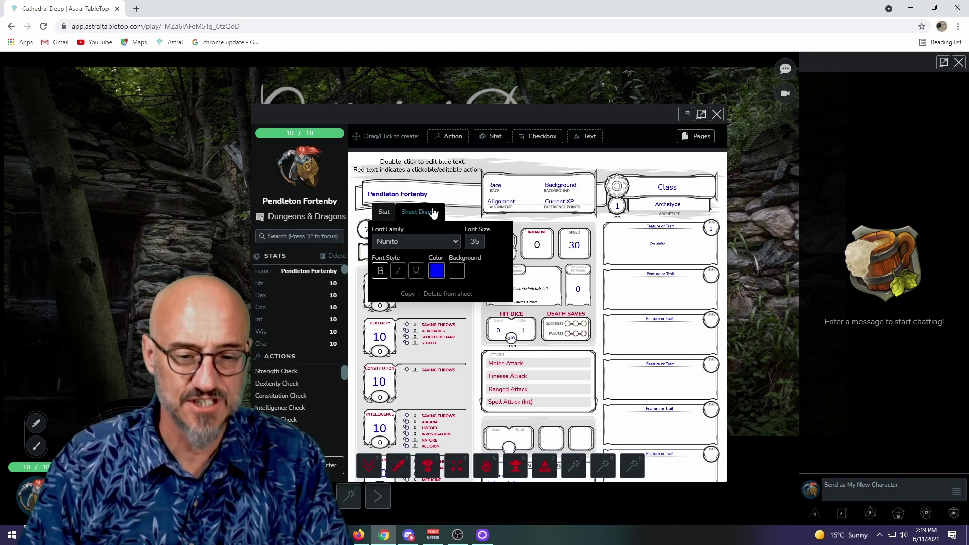
left_click(455, 241)
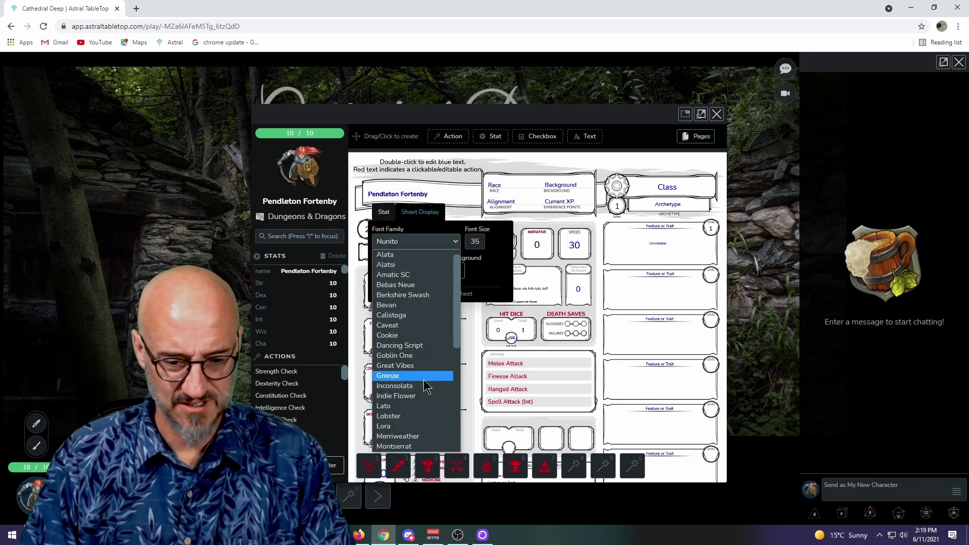
left_click(413, 365)
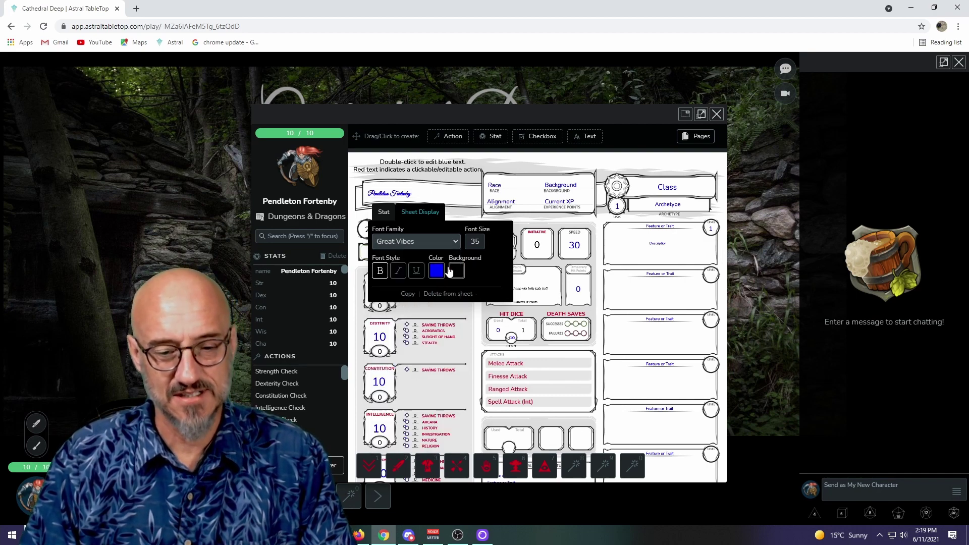
left_click(457, 243)
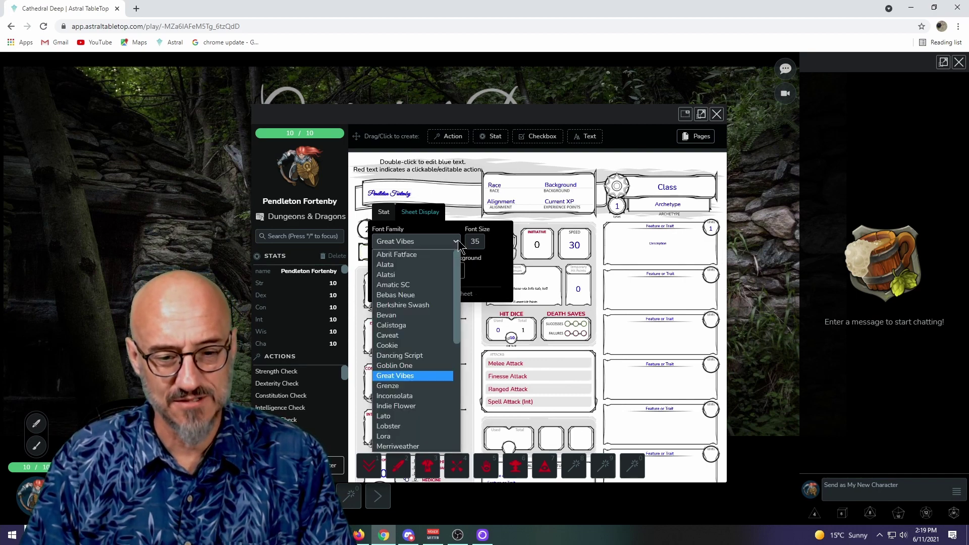
left_click(434, 306)
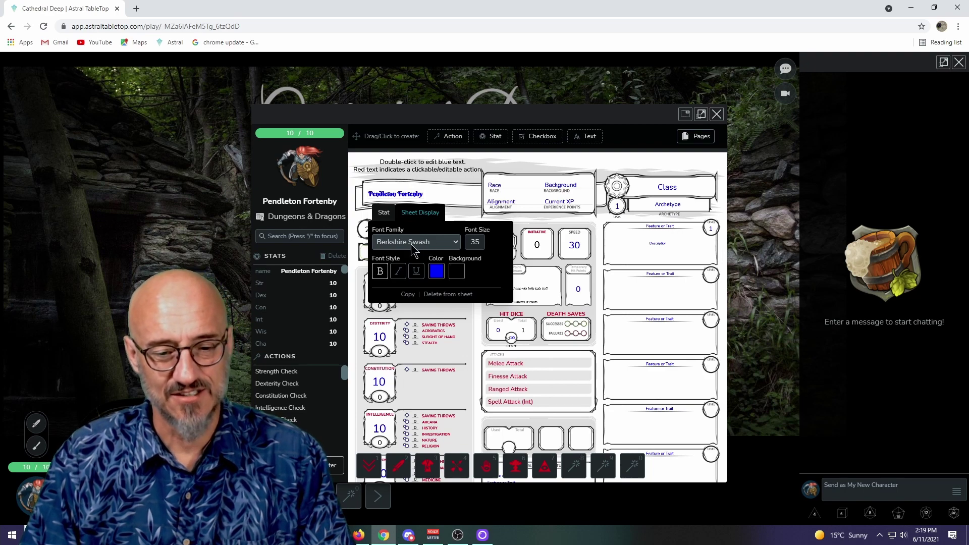
left_click(476, 242)
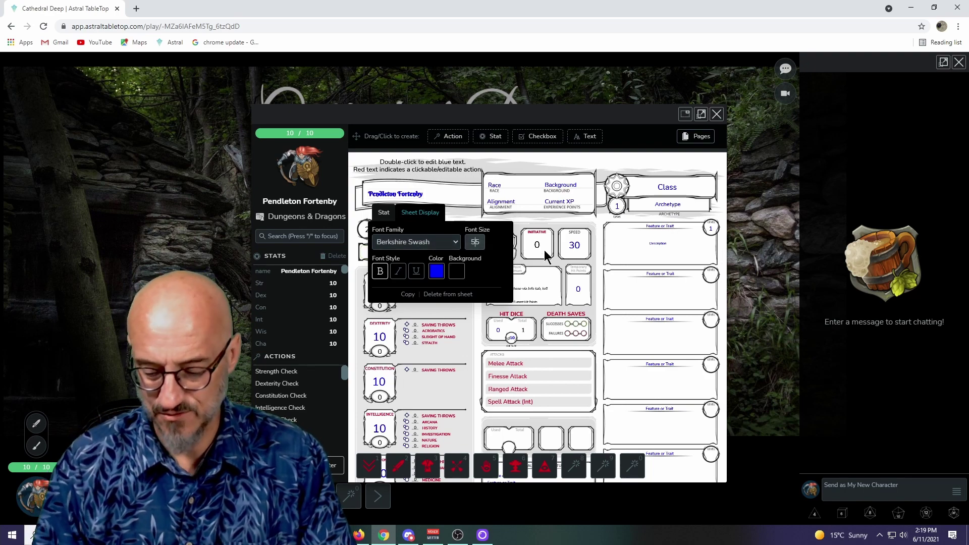
type("5")
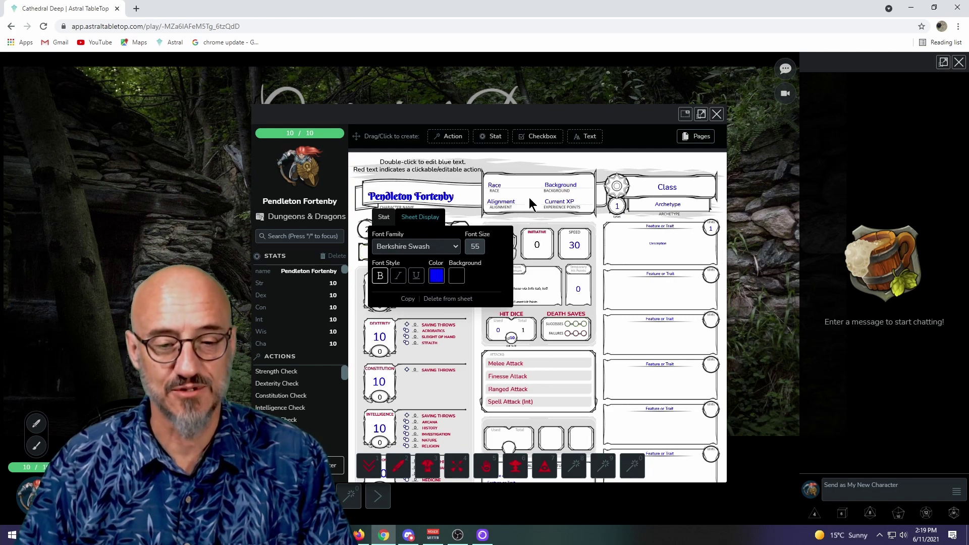
left_click(524, 161)
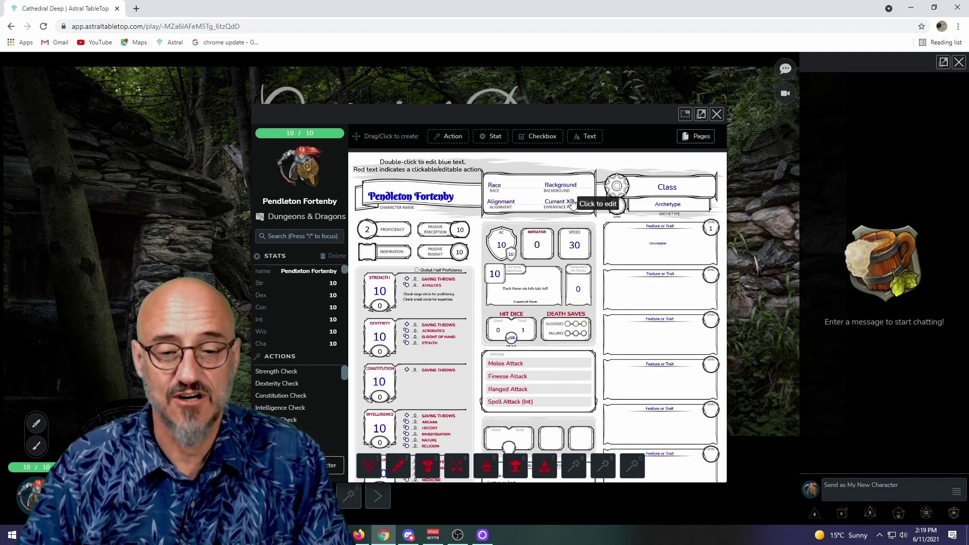
Replace the placeholder class text on the sheet with "Divine Soul Sorceror".
left_click(666, 189)
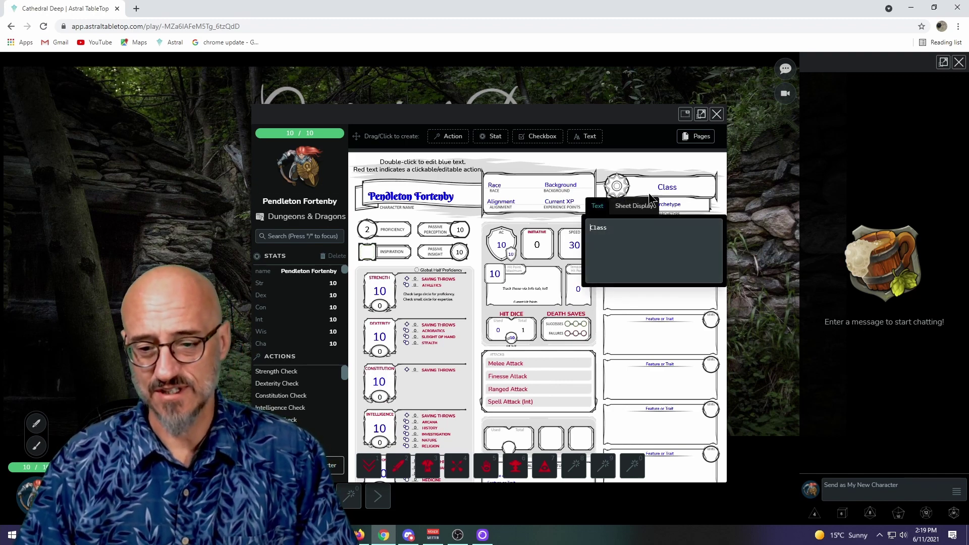
left_click(616, 226)
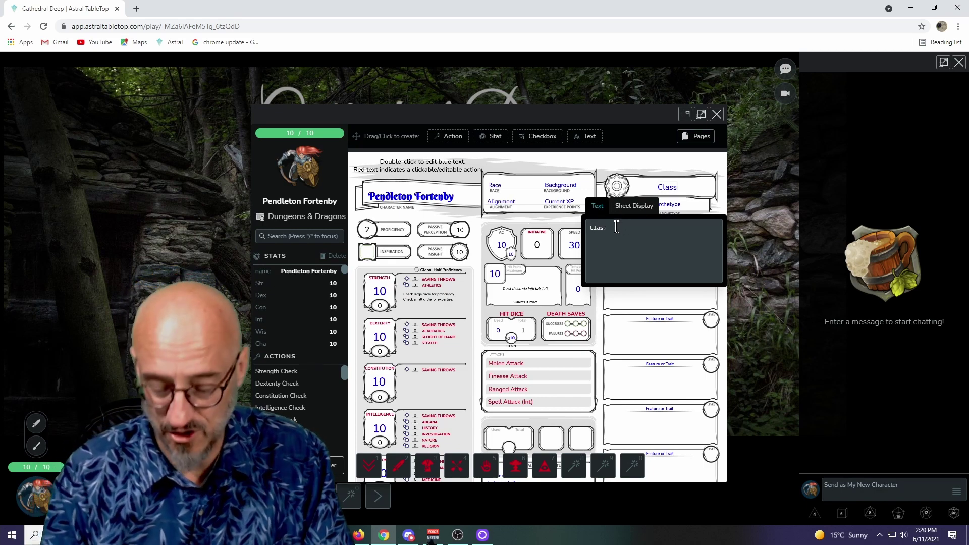
key("BackSpace")
key("BackSpace")
key("BackSpace")
key("BackSpace")
type("Divine")
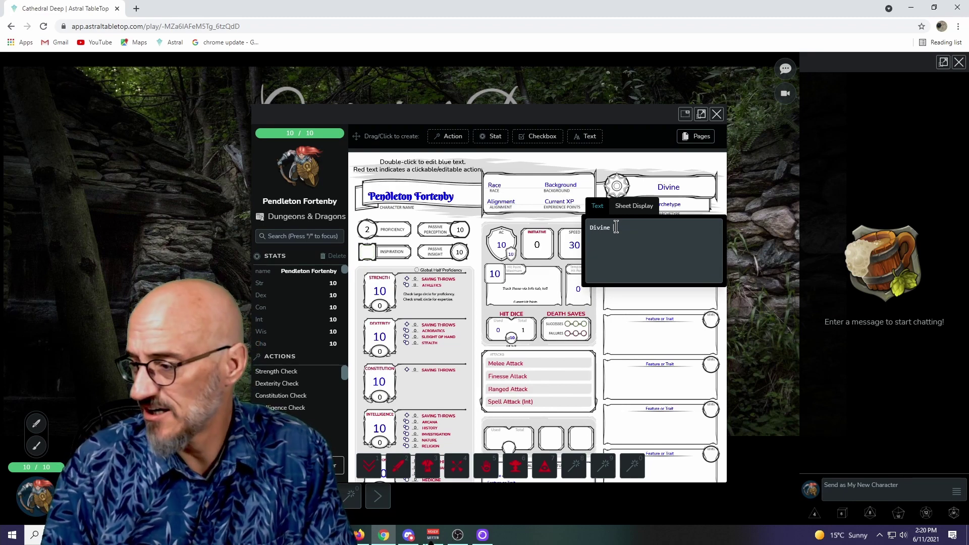
type(" Soul")
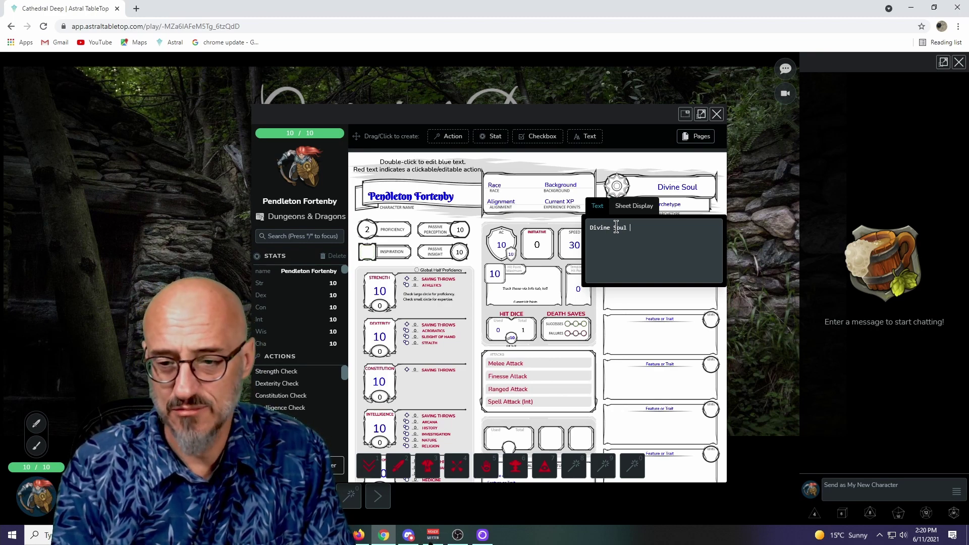
type(" Sorceror")
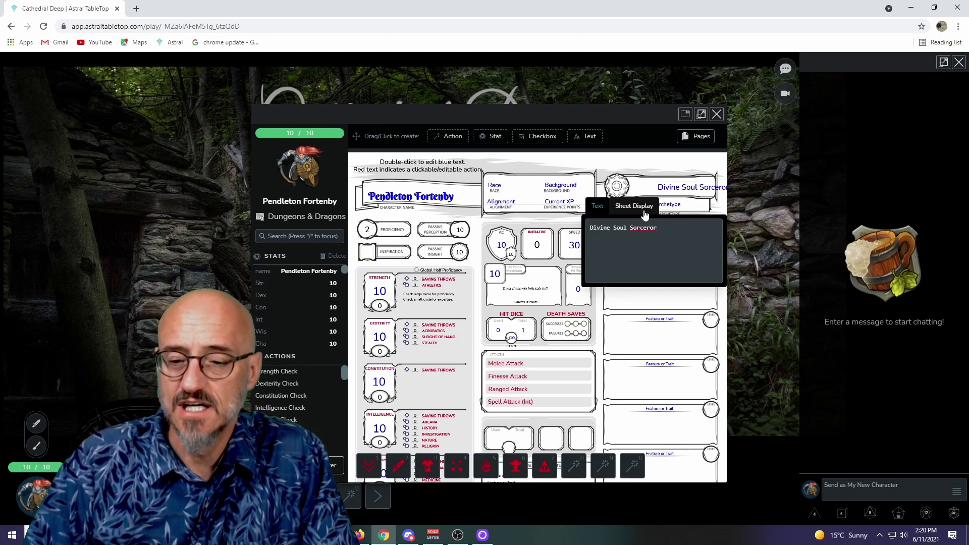
left_click(657, 165)
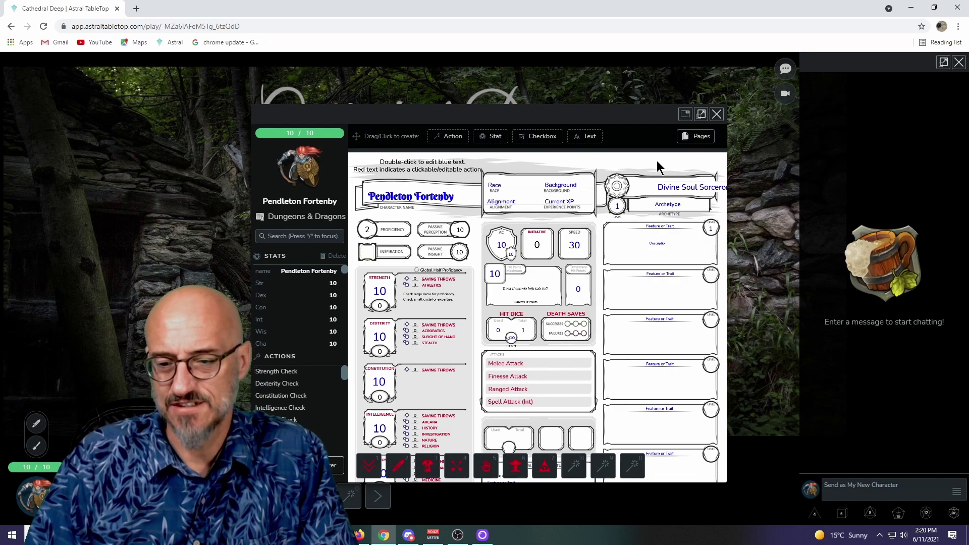
Reposition the class text so that it fits inside its banner on the sheet.
left_click(674, 192)
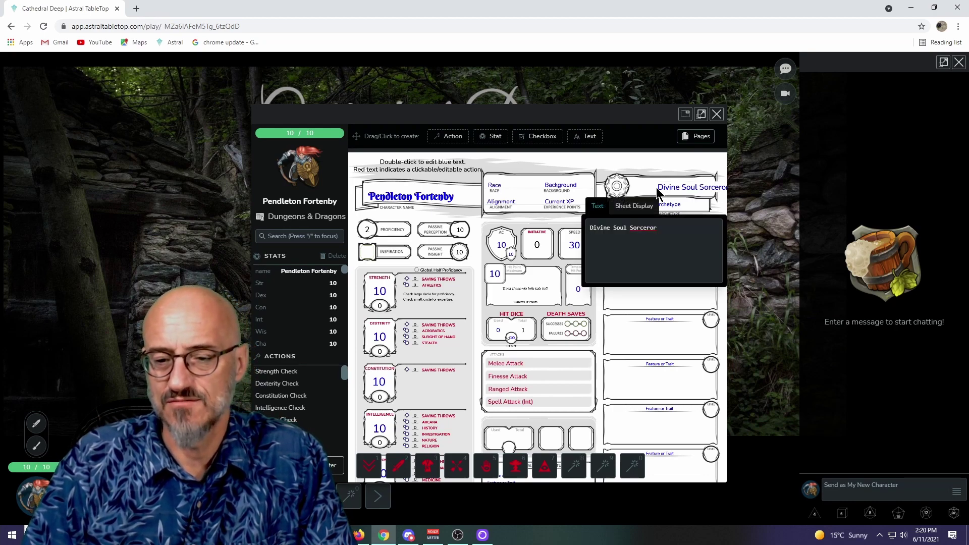
left_click(658, 190)
left_click(657, 191)
left_click(644, 156)
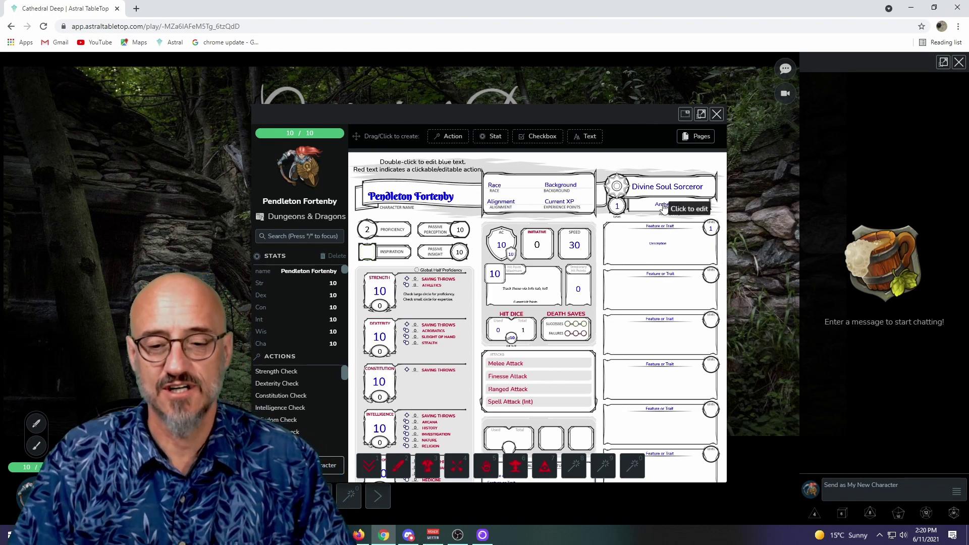
Replace the placeholder race text on the sheet with "Kenku".
left_click(498, 188)
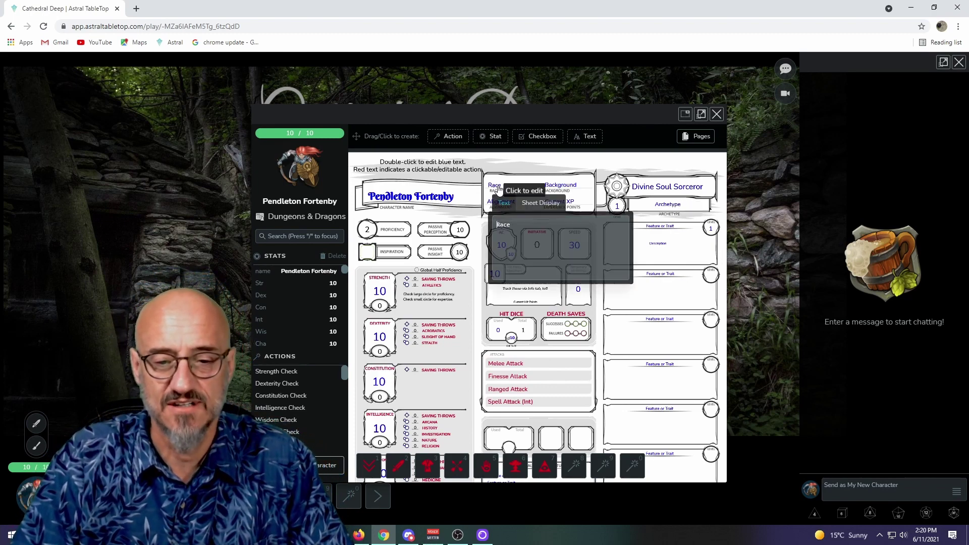
key("BackSpace")
key("BackSpace")
key("BackSpace")
key("BackSpace")
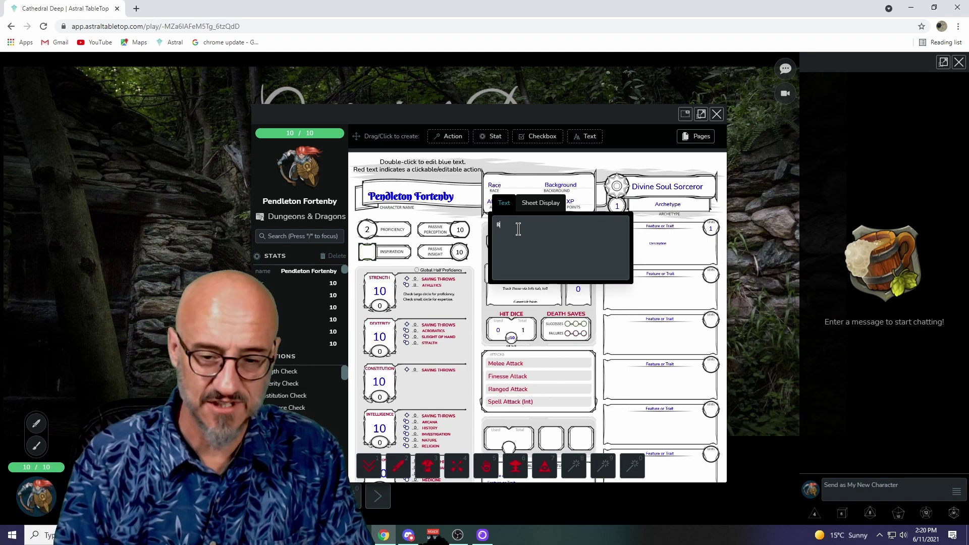
type("Kenku")
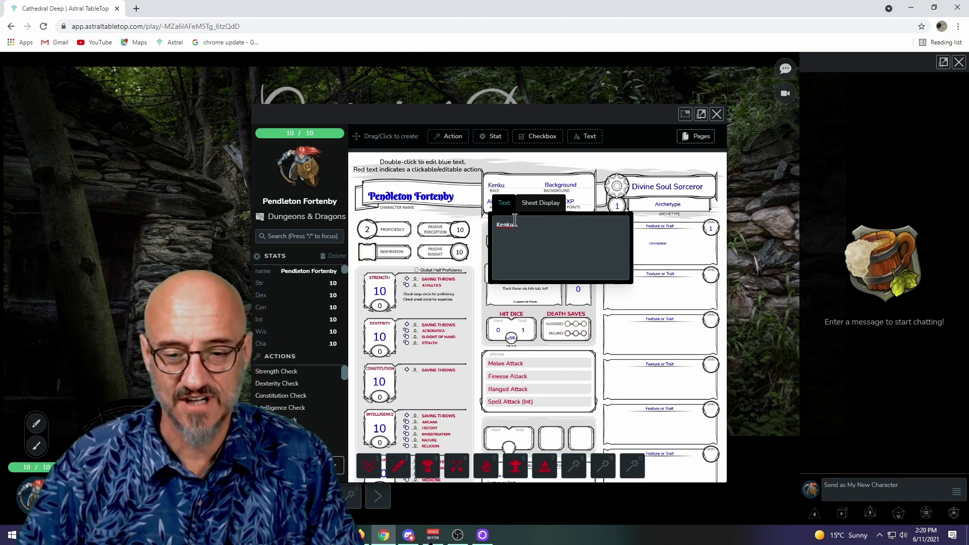
left_click(530, 166)
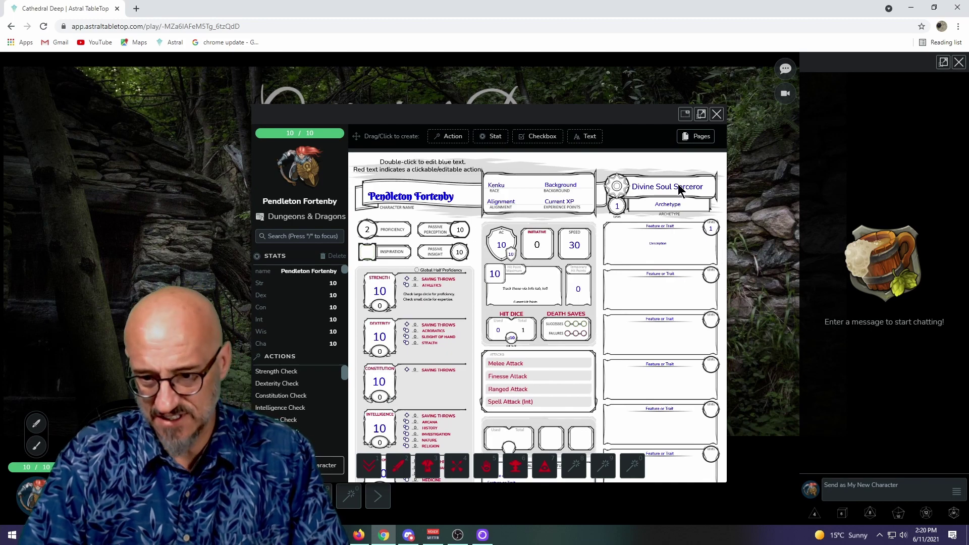
scroll(472, 249, "down", 2)
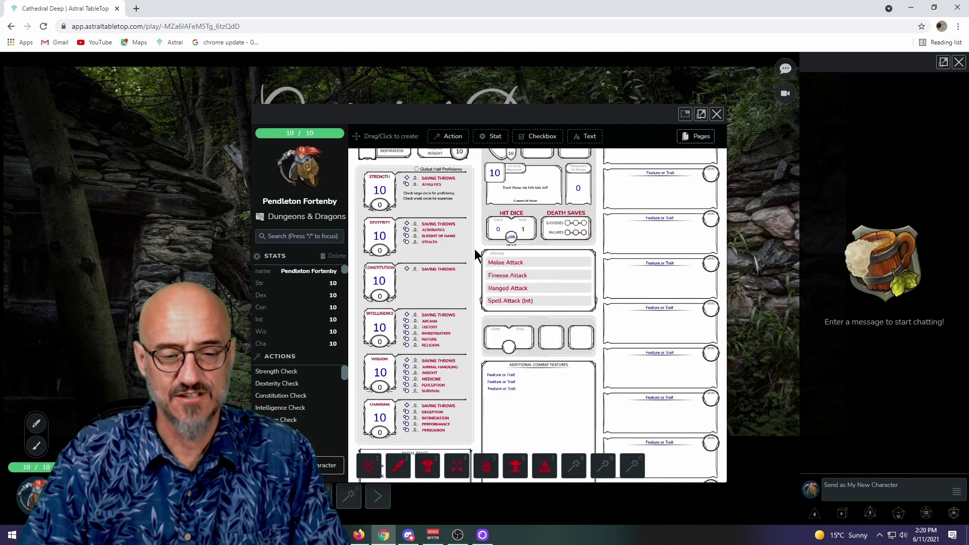
Check the formula behind the Strength modifier, and set the Strength score to 8.
left_click(380, 205)
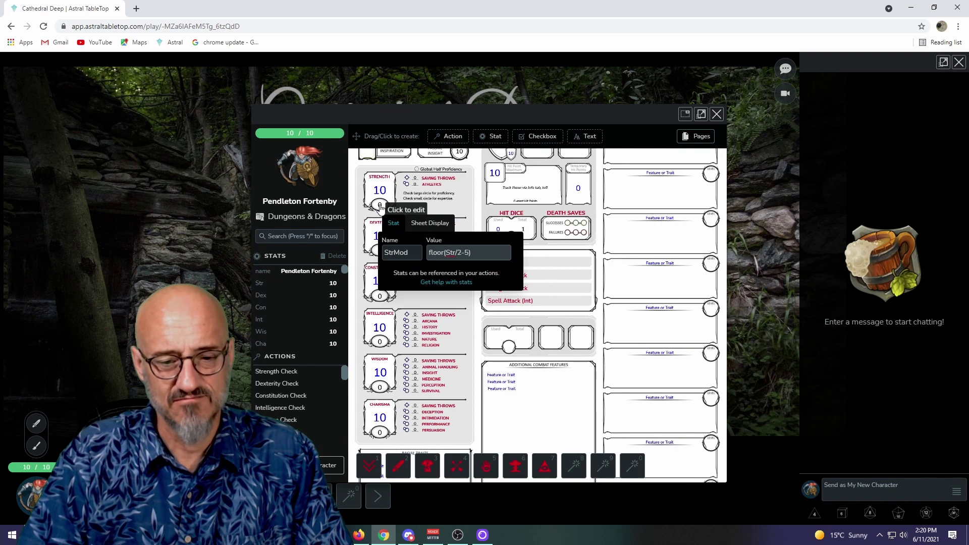
key("Escape")
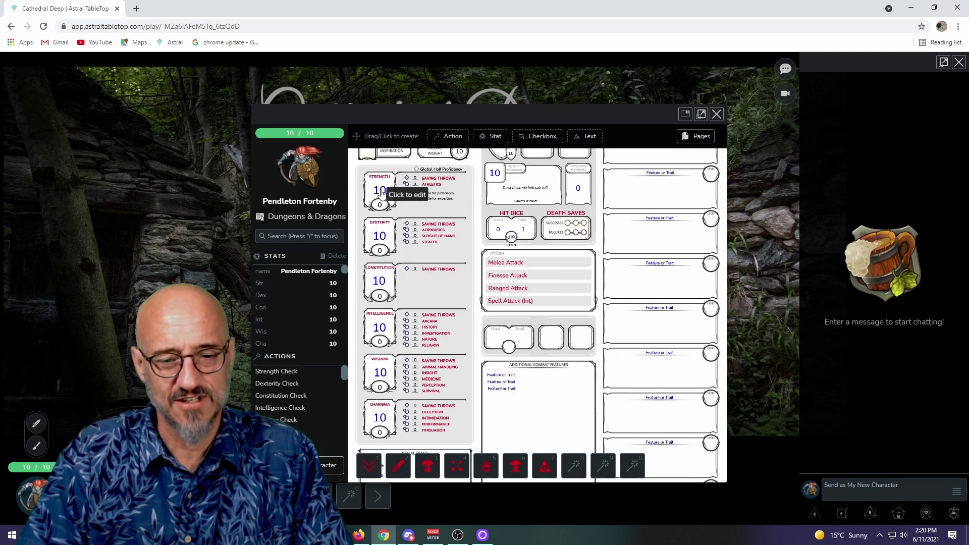
left_click(380, 191)
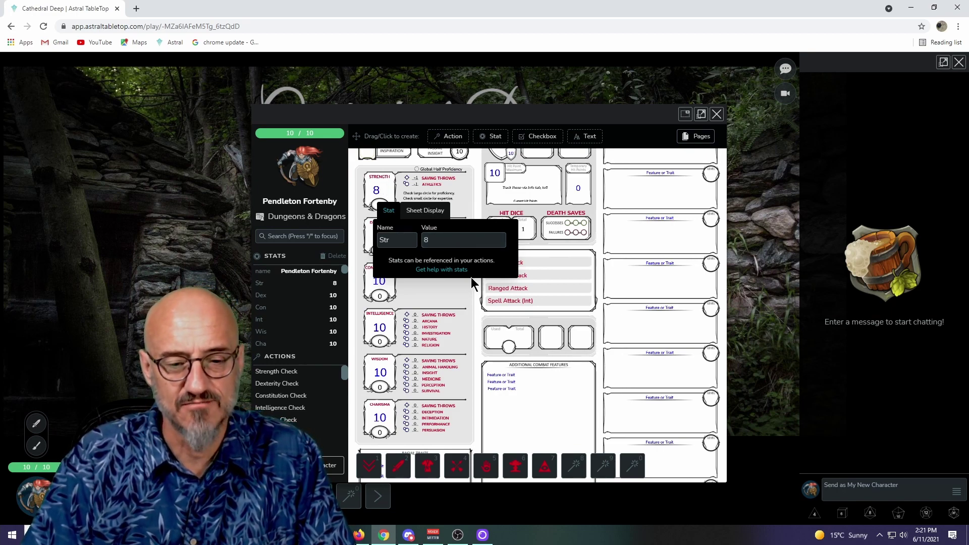
left_click(424, 210)
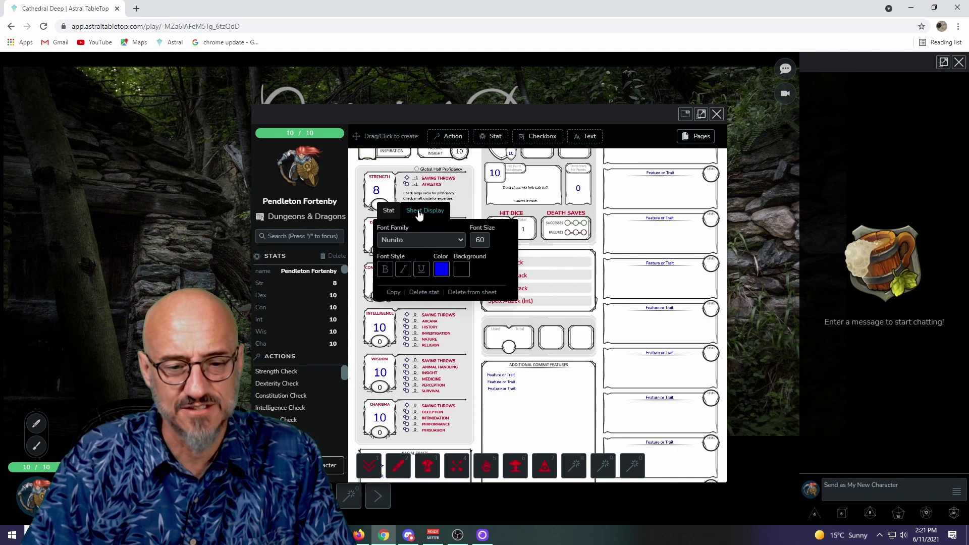
left_click(475, 190)
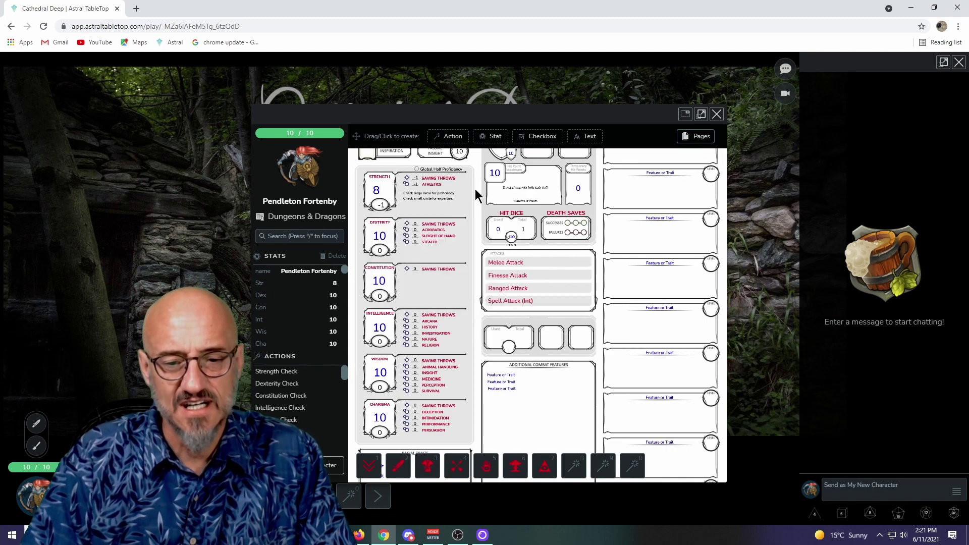
Set both the Dexterity and Intelligence scores on the sheet to 15.
left_click(380, 237)
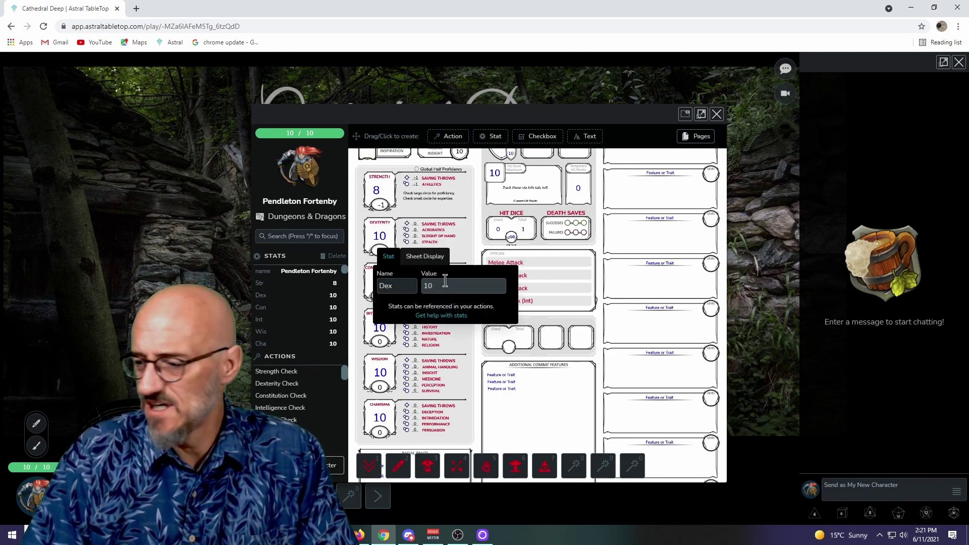
key("BackSpace")
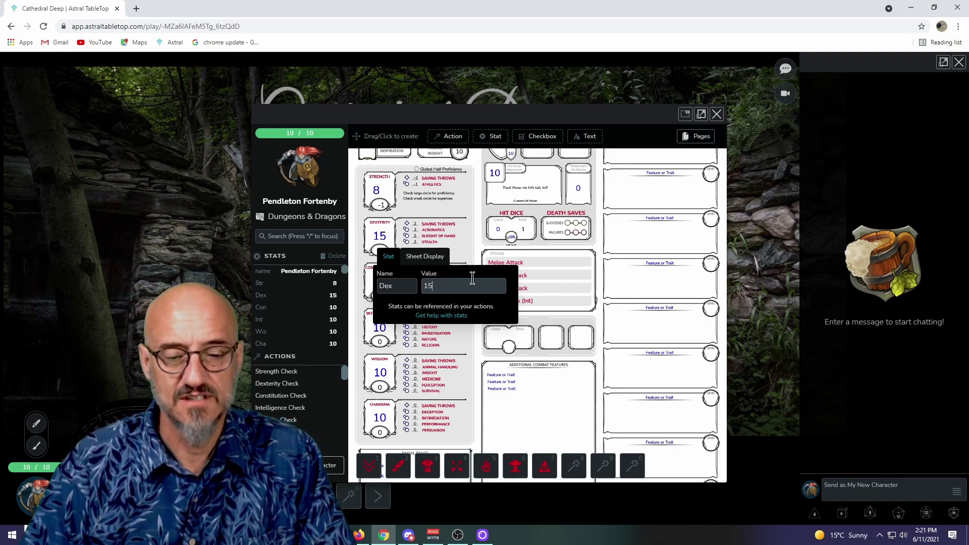
left_click(482, 244)
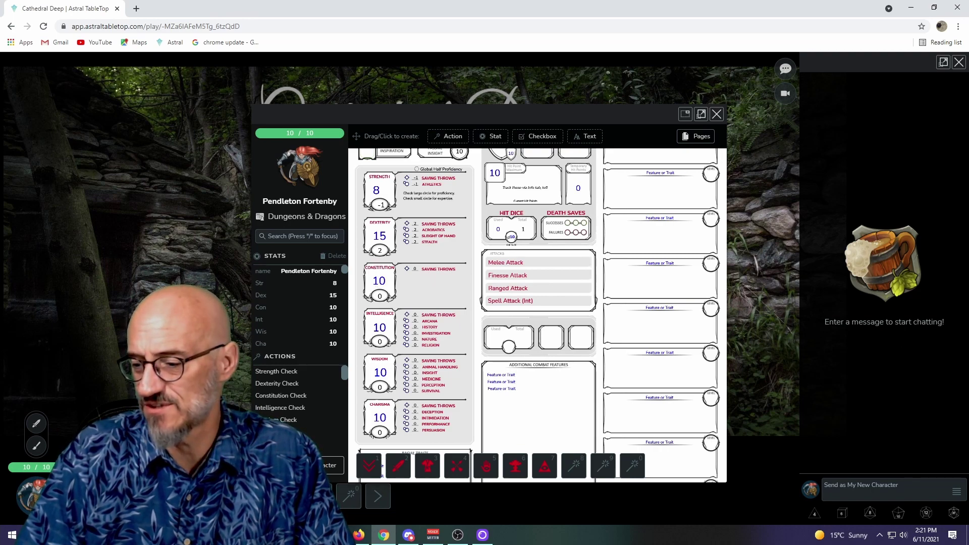
left_click(379, 329)
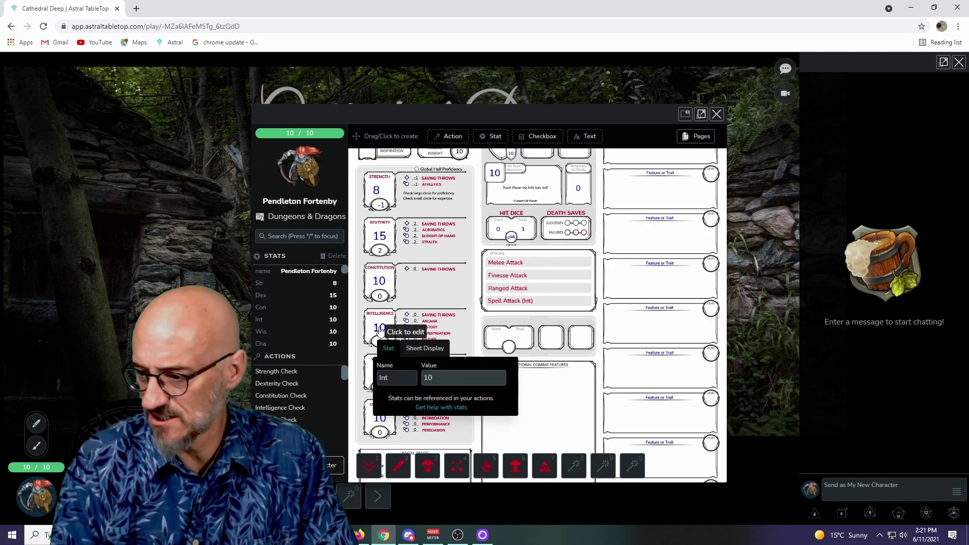
key("BackSpace")
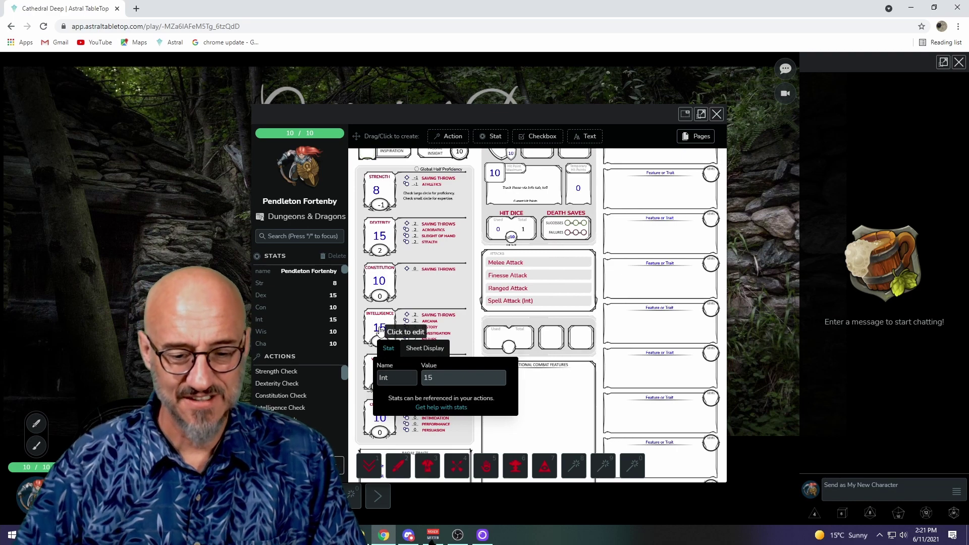
left_click(476, 343)
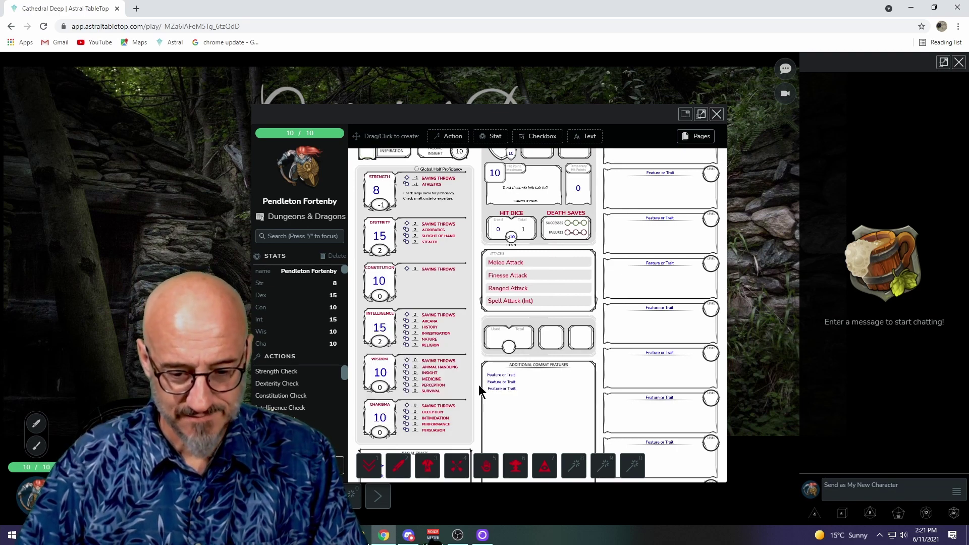
Set the Wisdom score on the character sheet to 13.
left_click(381, 381)
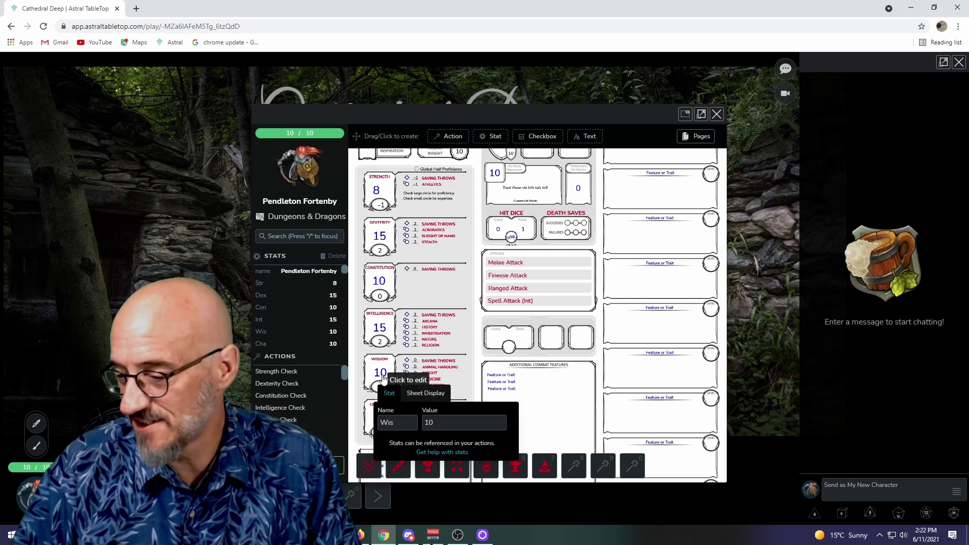
left_click(441, 422)
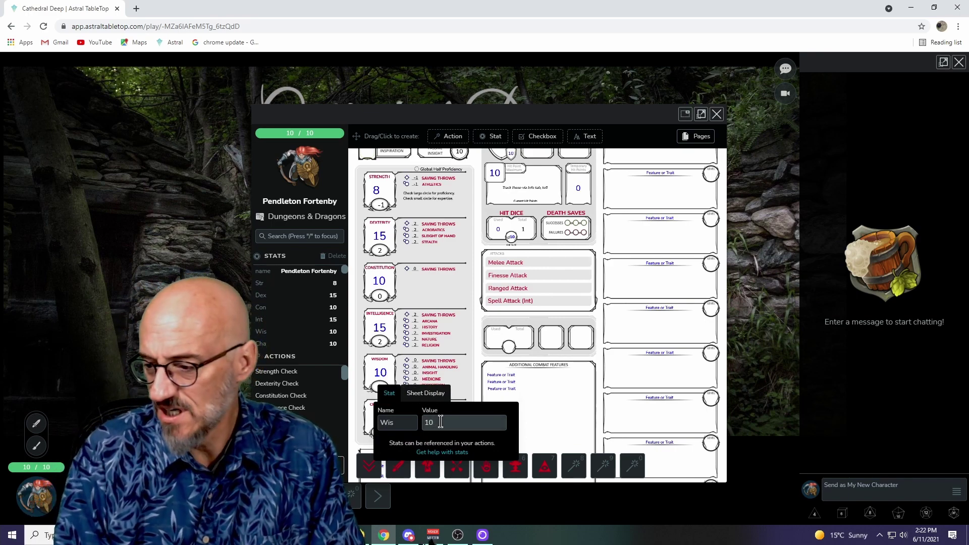
key("BackSpace")
type("3")
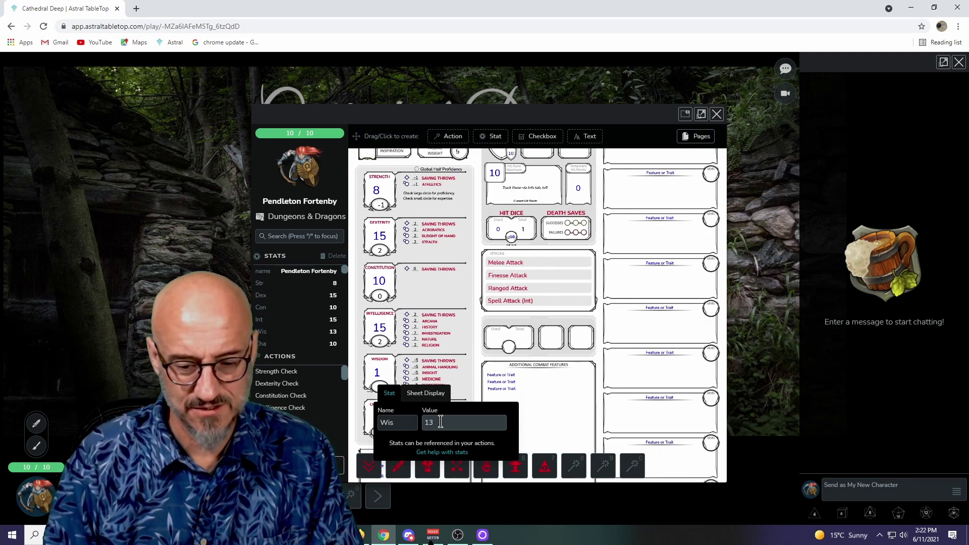
left_click(478, 354)
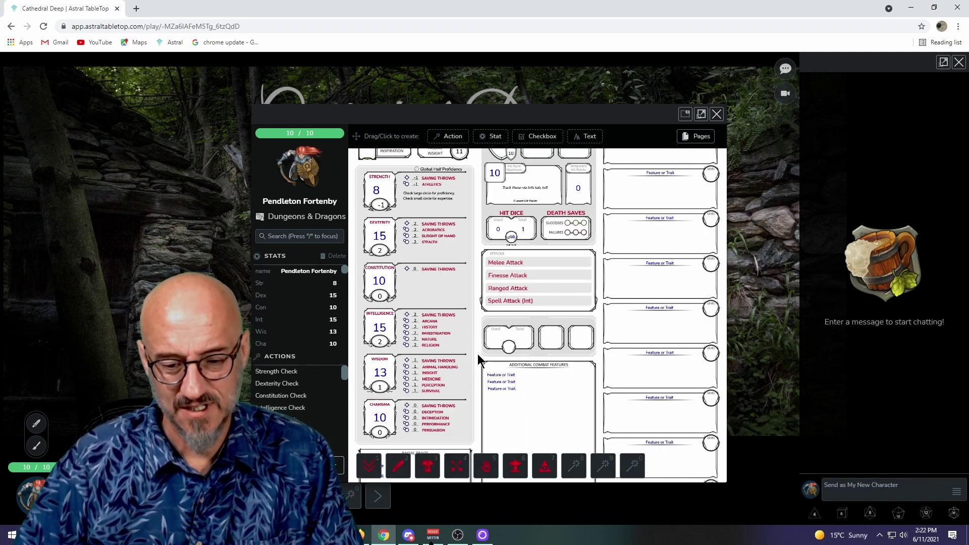
Set the Charisma score on the character sheet to 14.
scroll(475, 364, "down", 2)
scroll(475, 364, "up", 1)
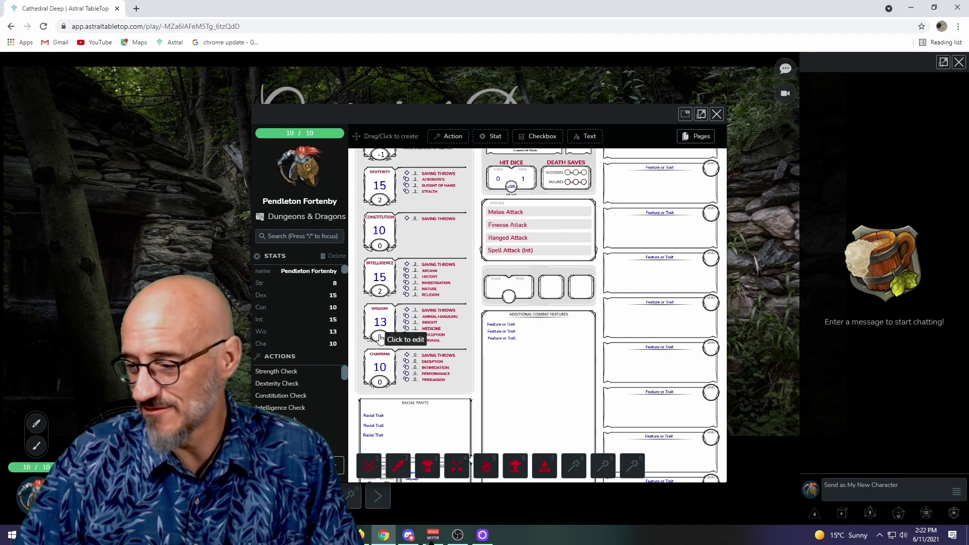
left_click(380, 369)
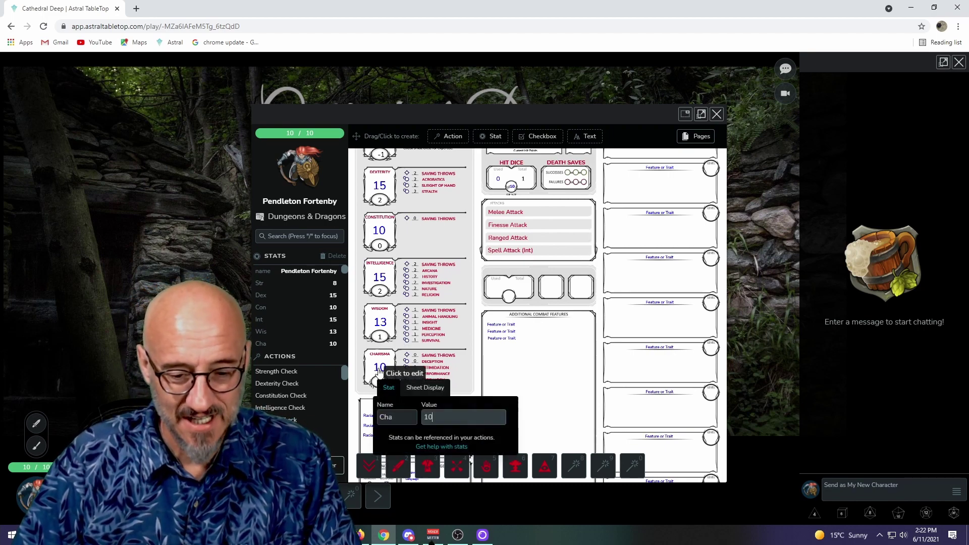
key("BackSpace")
type("4")
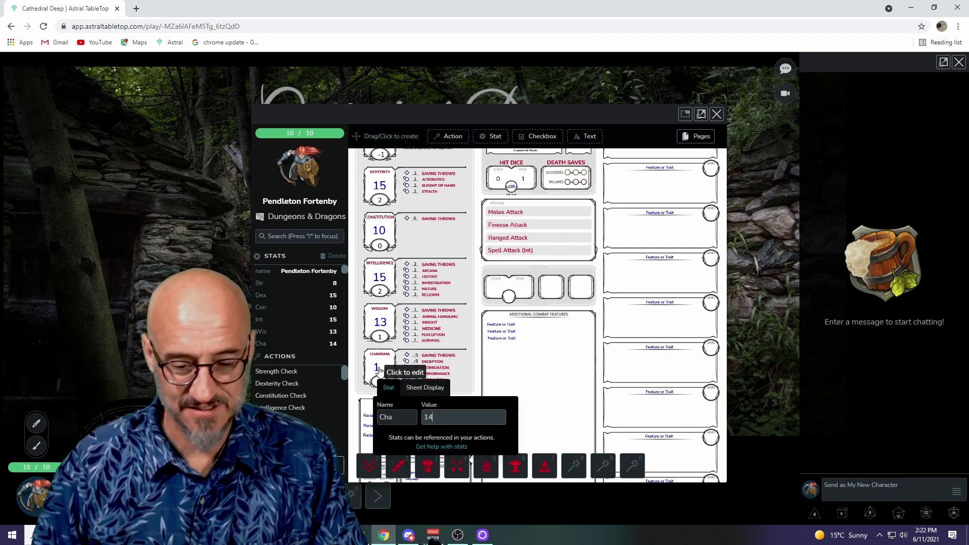
left_click(477, 337)
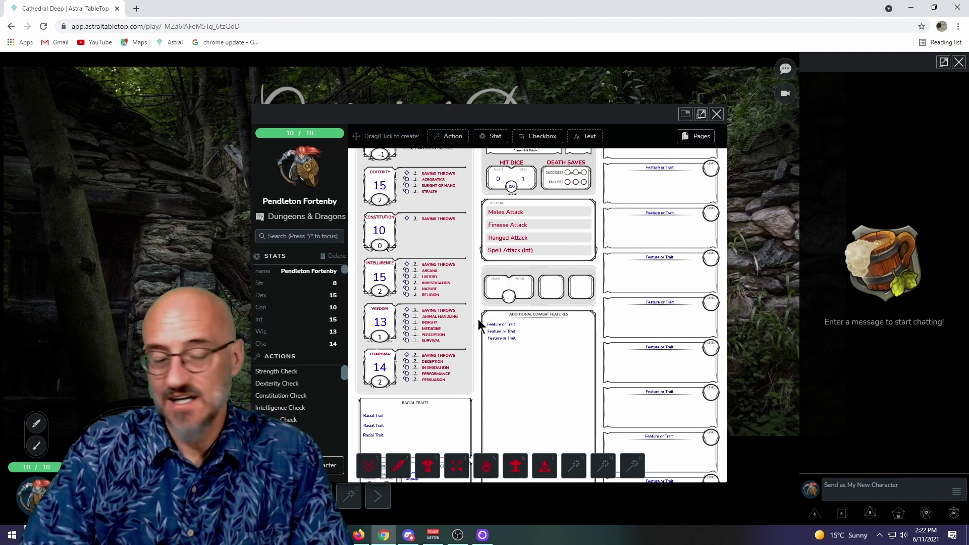
Leave the sheet's build mode and mark saving throw proficiency for Constitution and Charisma.
scroll(479, 303, "up", 2)
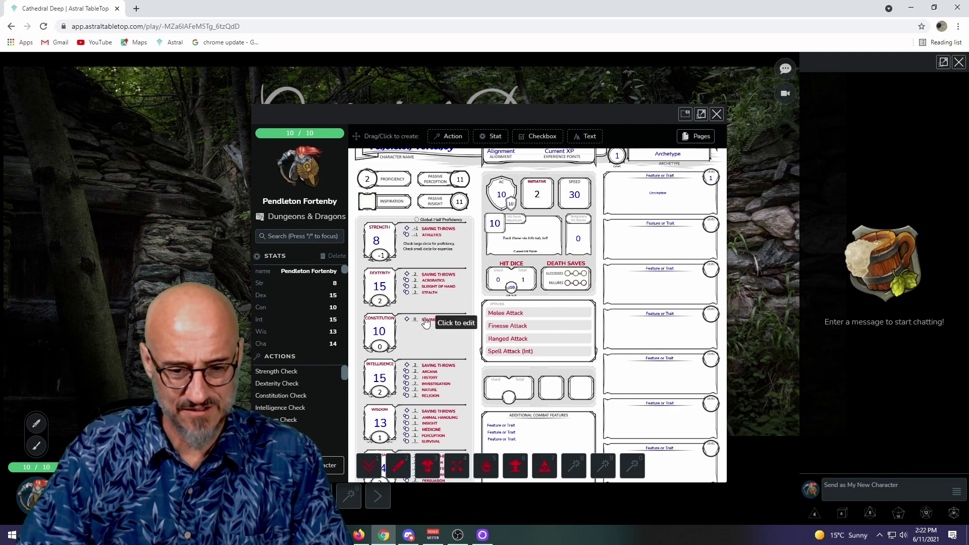
left_click(408, 323)
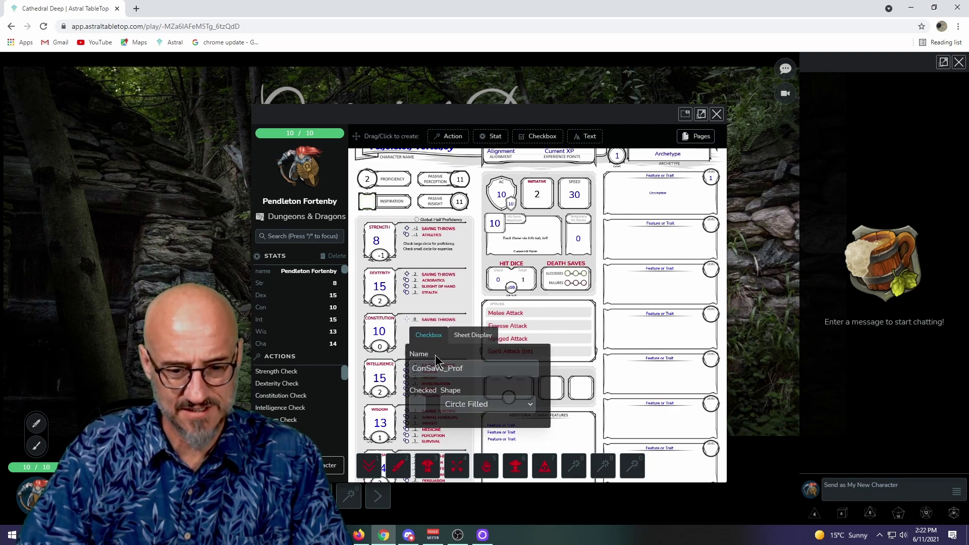
left_click(397, 340)
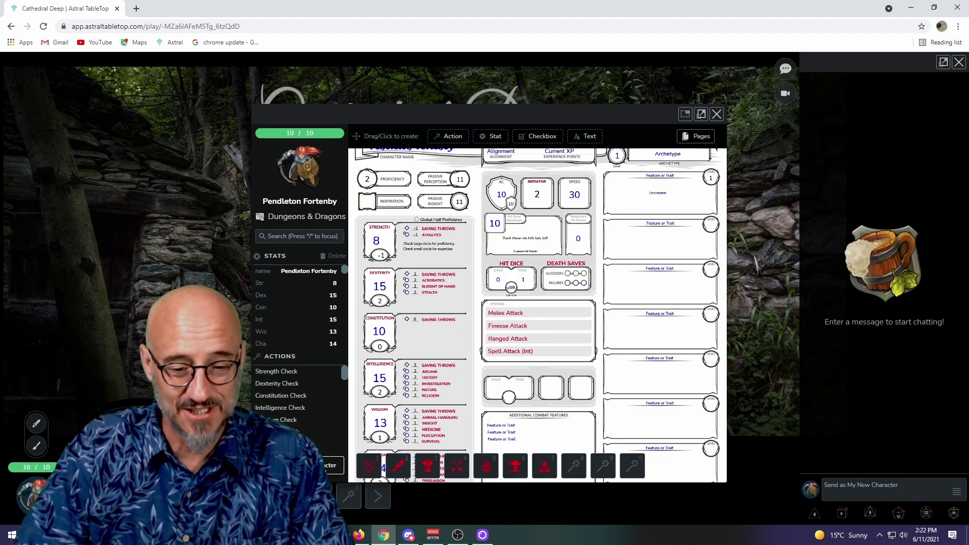
left_click(330, 465)
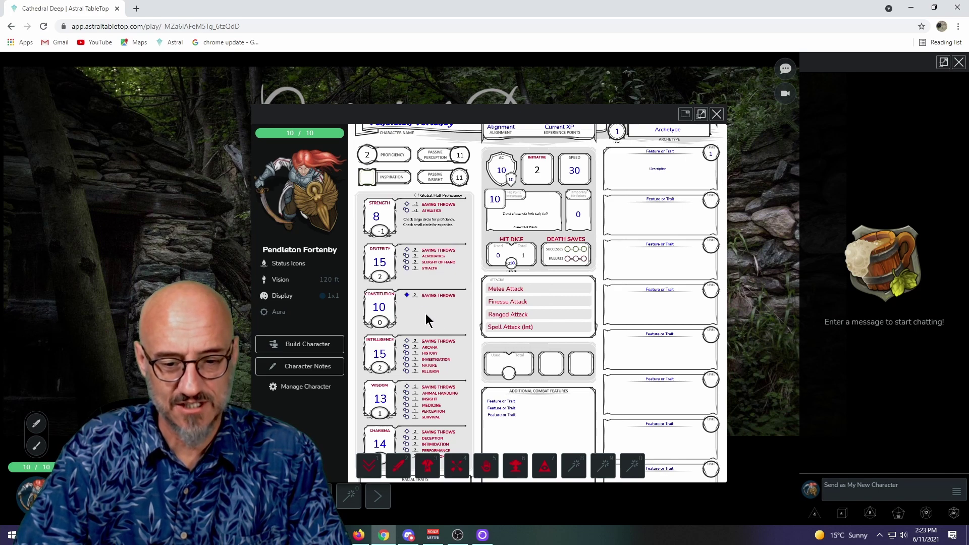
scroll(445, 404, "down", 1)
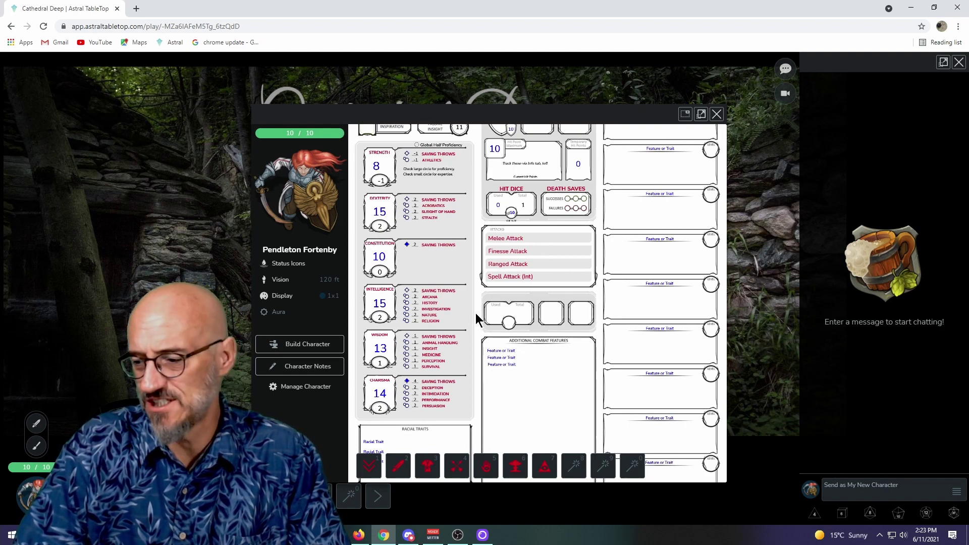
Mark skill proficiency in Arcana, History, Nature, Religion, Sleight of Hand and Stealth.
scroll(477, 318, "up", 1)
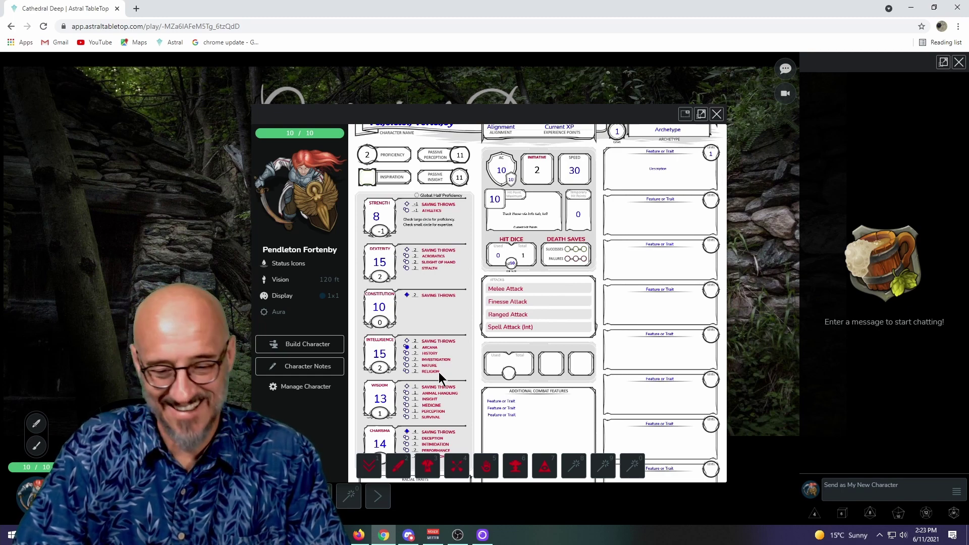
left_click(406, 353)
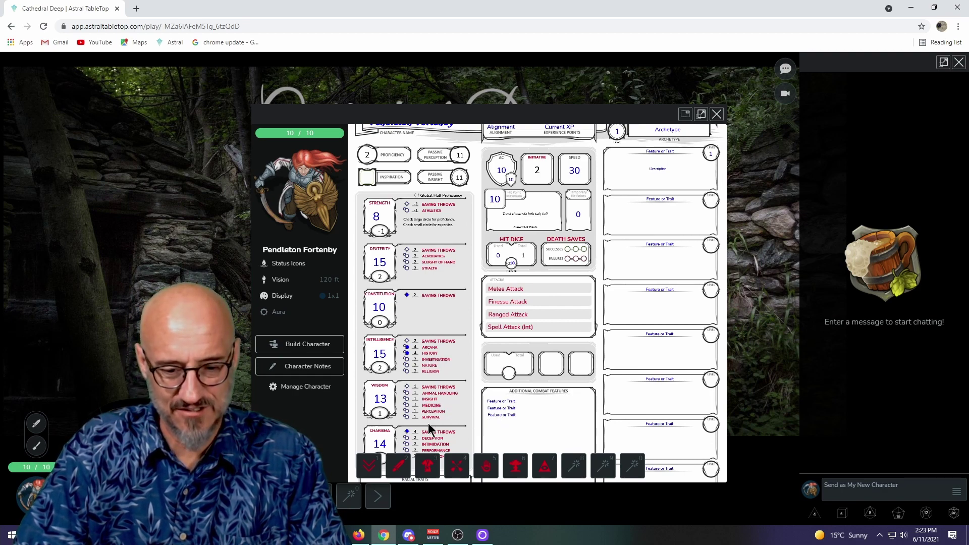
left_click(406, 365)
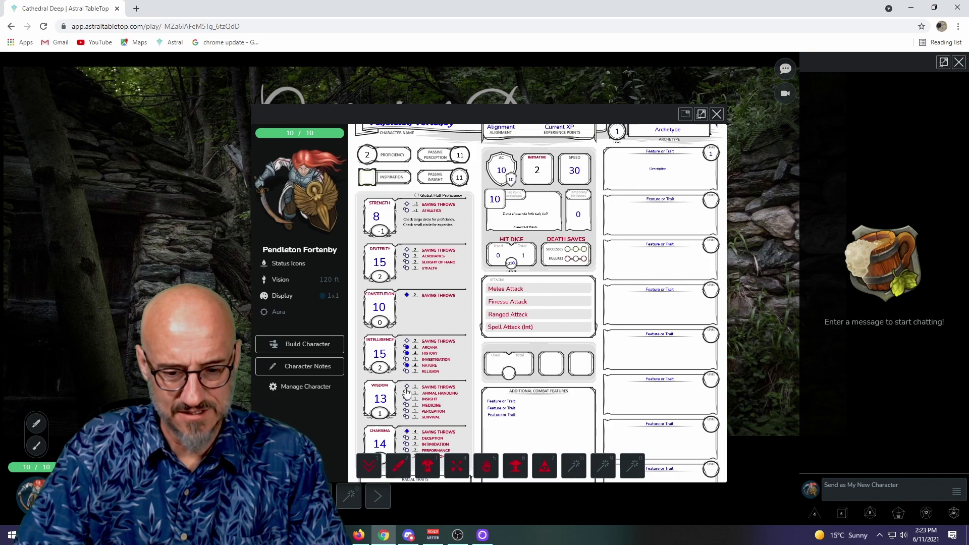
left_click(406, 372)
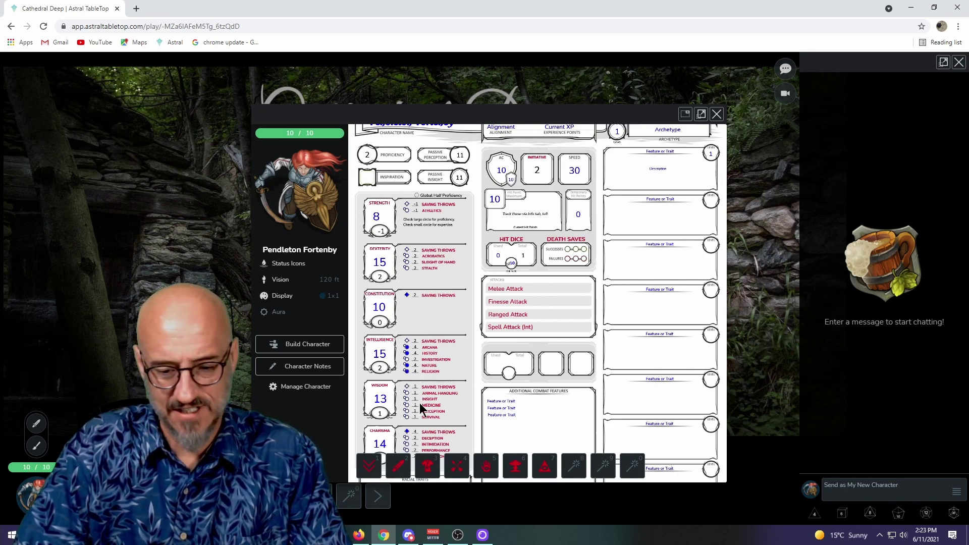
left_click(406, 262)
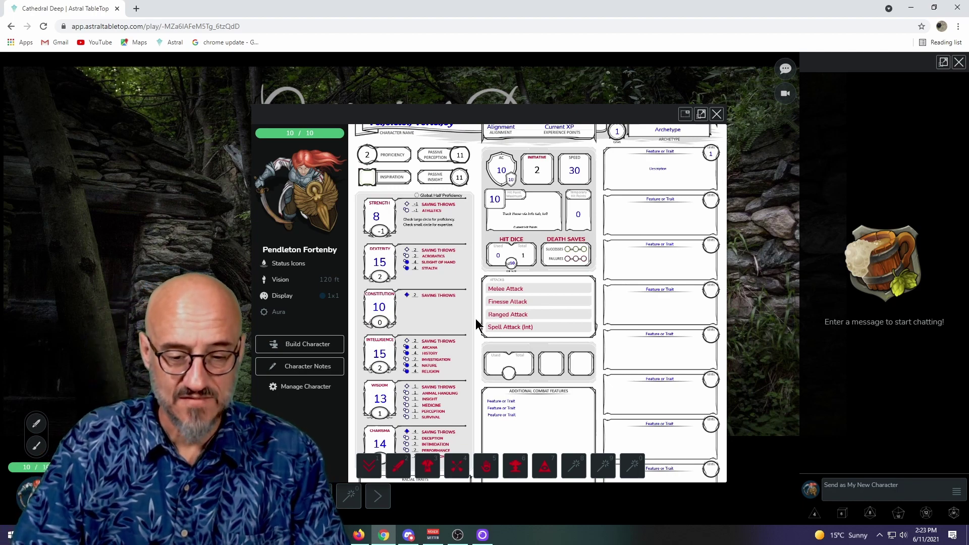
Send the armor class value from the character sheet to the chat.
scroll(476, 318, "down", 3)
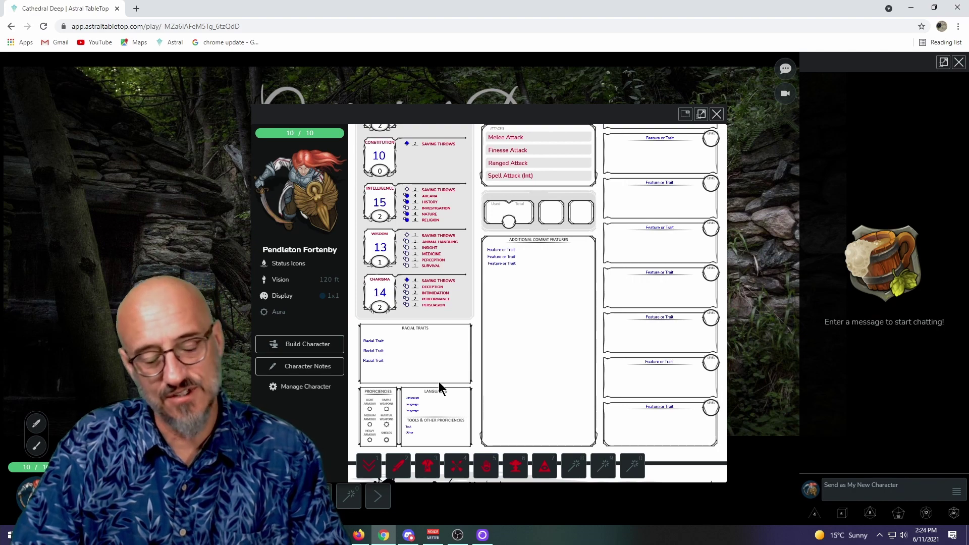
scroll(473, 360, "up", 2)
scroll(471, 364, "up", 2)
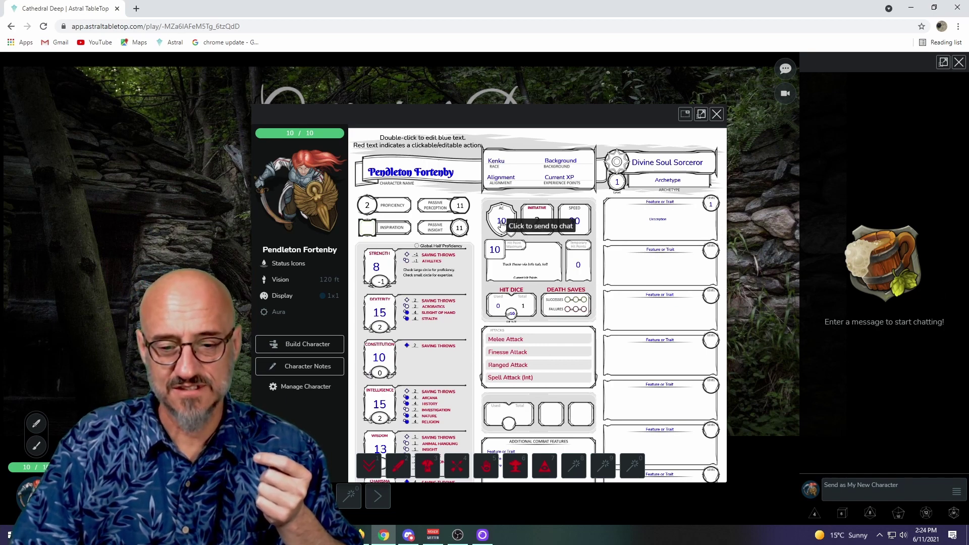
left_click(501, 223)
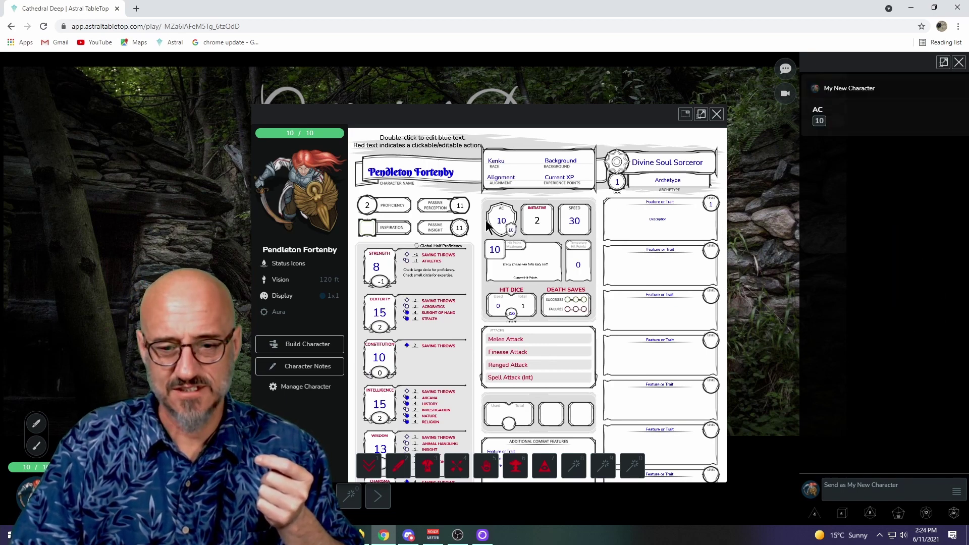
Return to building the character and set the armor class to 12.
left_click(300, 345)
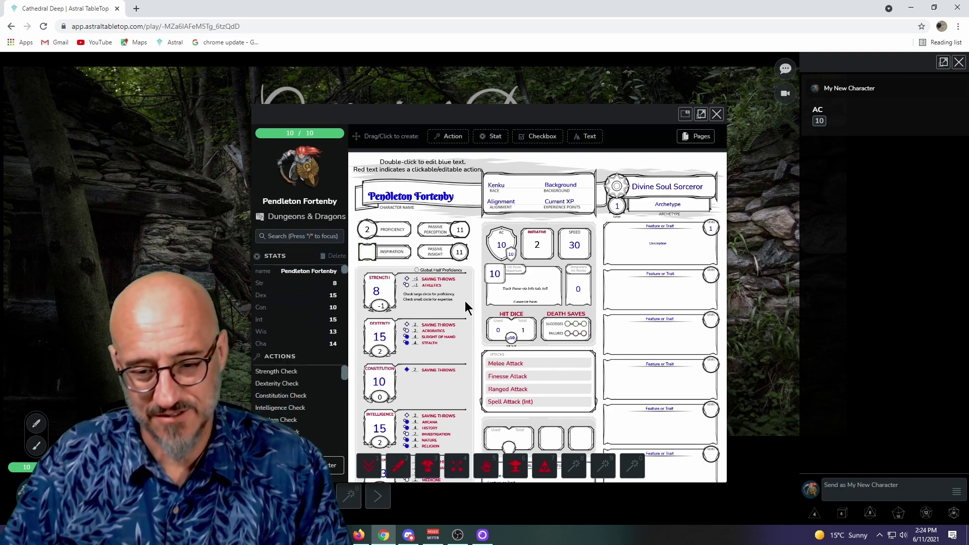
left_click(501, 246)
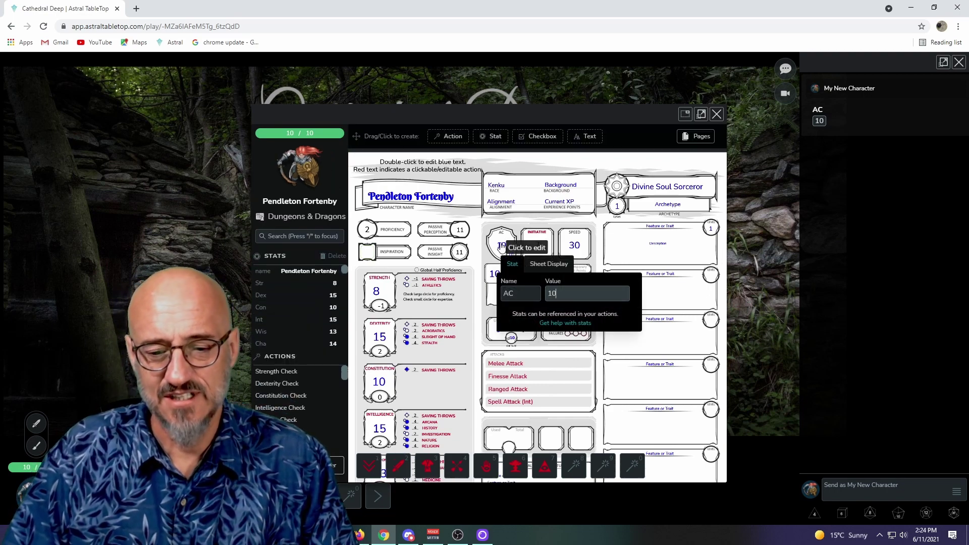
key("BackSpace")
type("2")
left_click(597, 249)
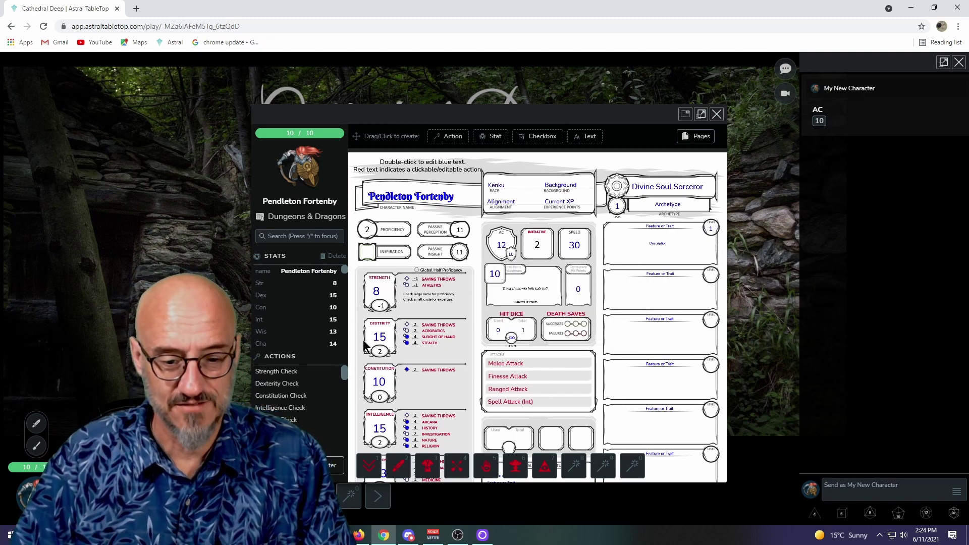
Set the shielded armor class to 14 and the maximum hit points to 8.
left_click(511, 256)
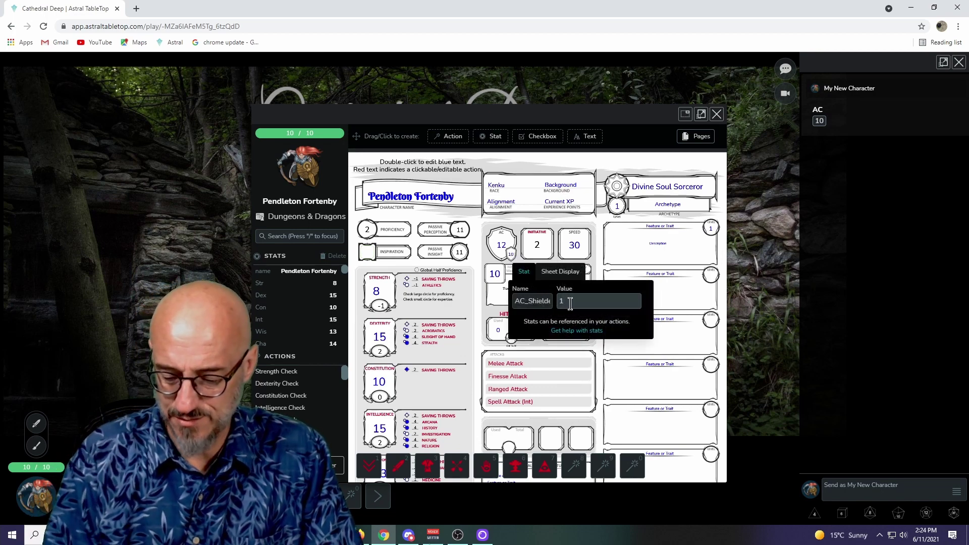
left_click(602, 227)
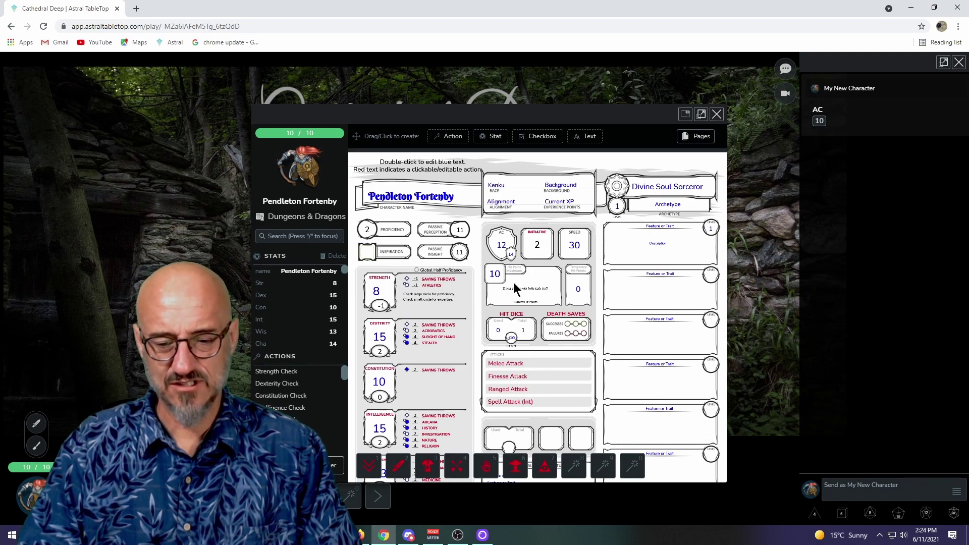
left_click(498, 277)
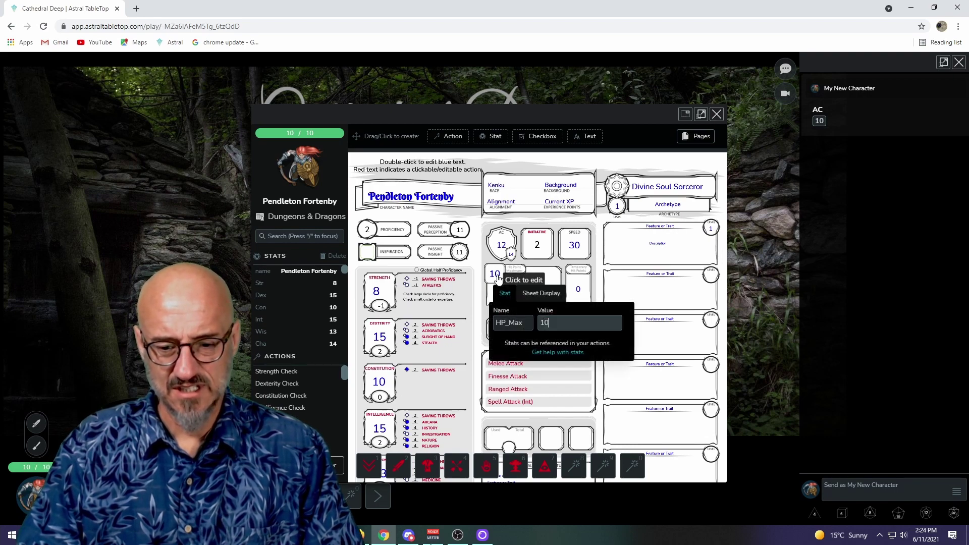
key("BackSpace")
key("BackSpace")
type("42")
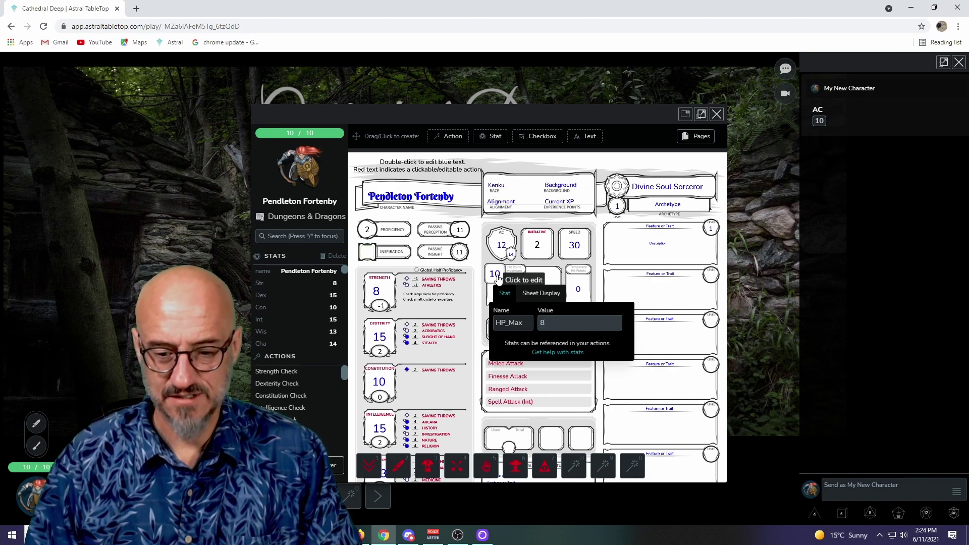
left_click(482, 304)
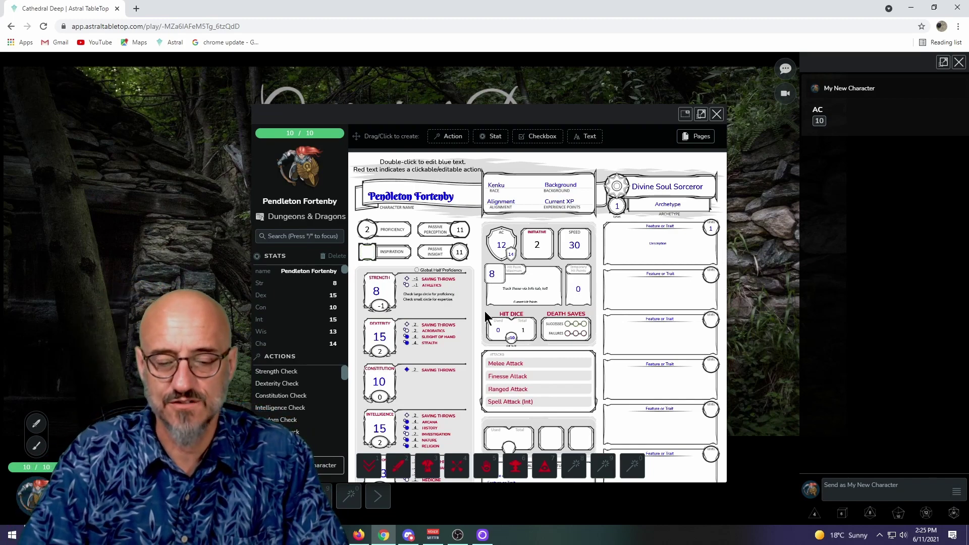
Set the hit dice size to 8 in the Hit Dice section.
scroll(483, 306, "down", 1)
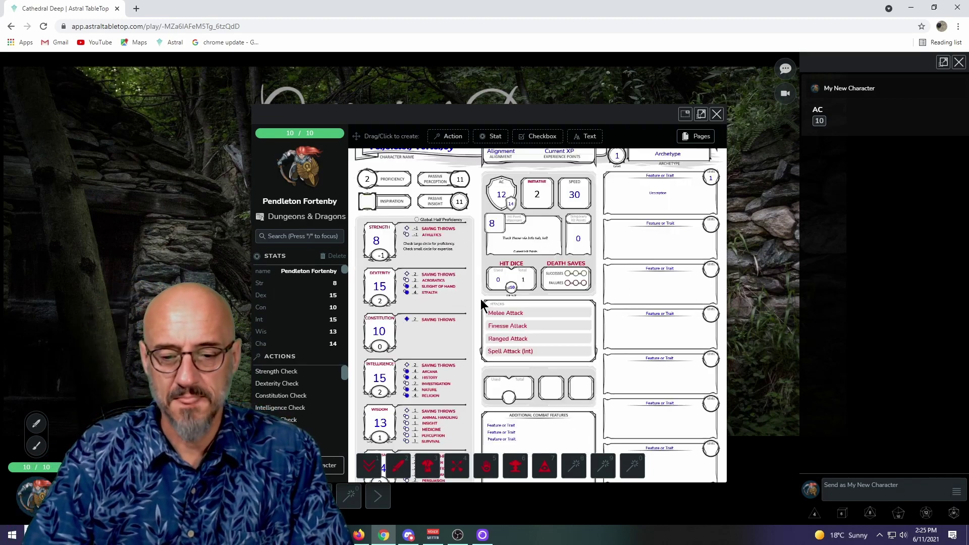
left_click(511, 288)
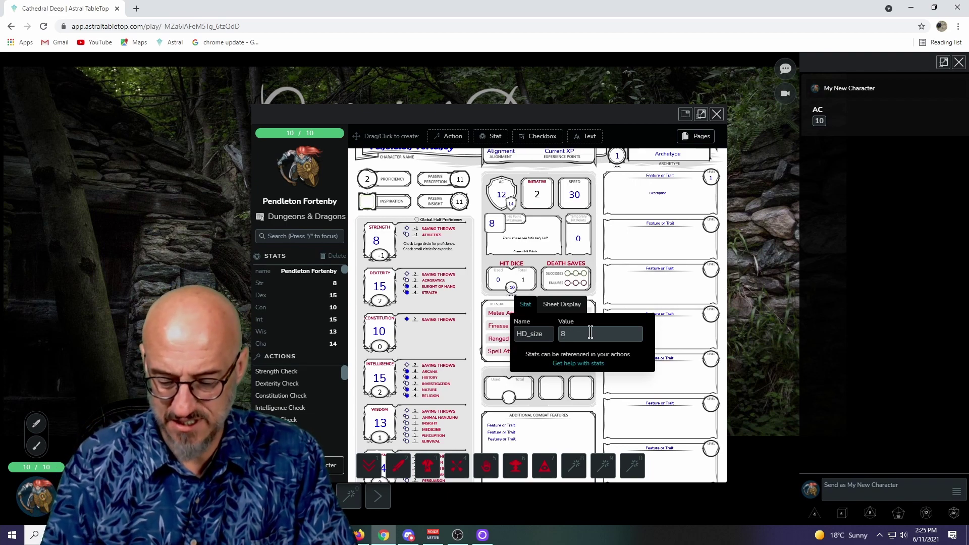
left_click(484, 294)
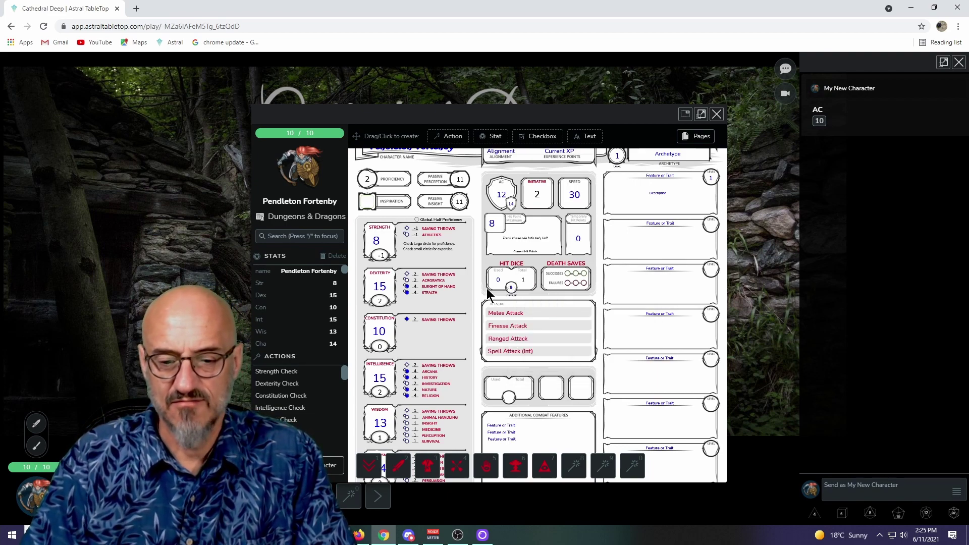
Look through the rest of the character sheet, including the racial traits, character description and spellcasting sections.
scroll(482, 295, "down", 2)
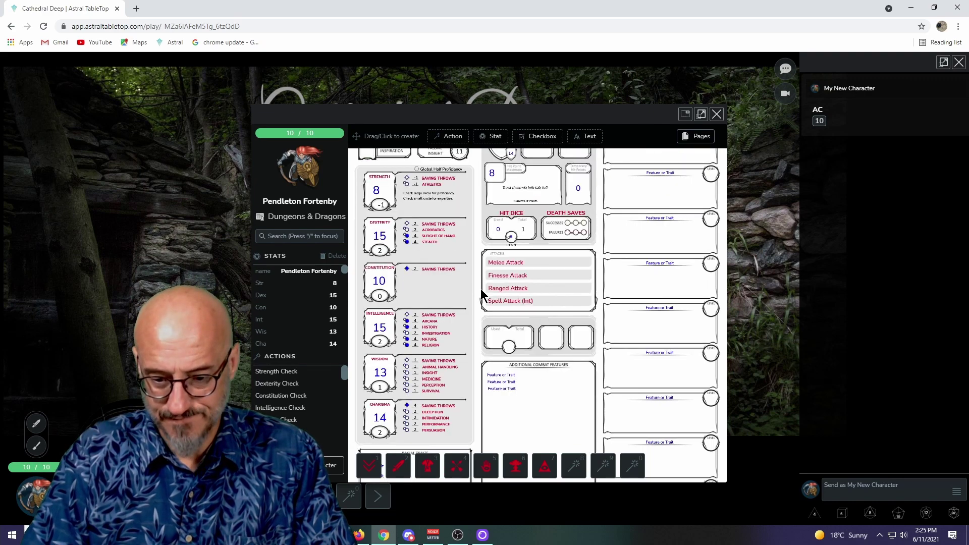
scroll(480, 291, "up", 2)
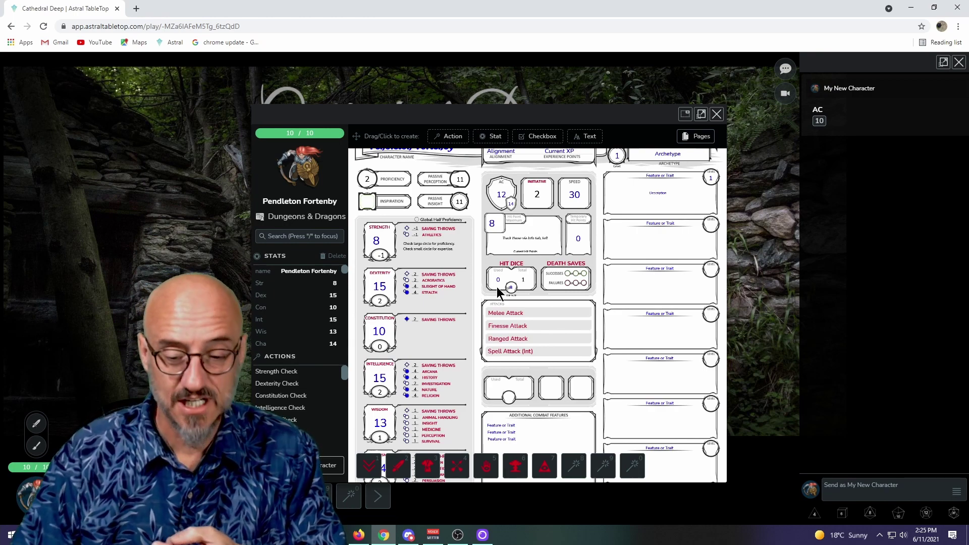
scroll(477, 332, "down", 5)
scroll(476, 332, "down", 10)
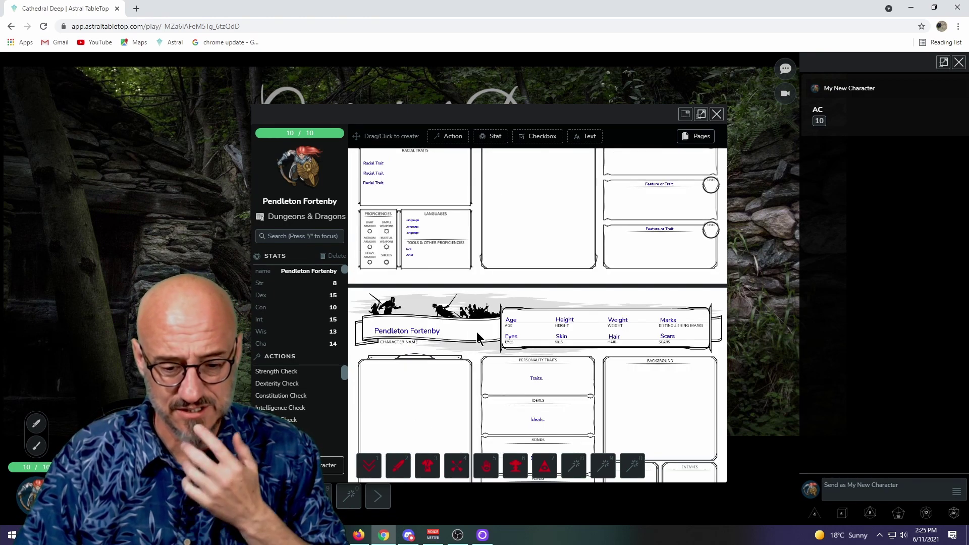
scroll(476, 332, "down", 3)
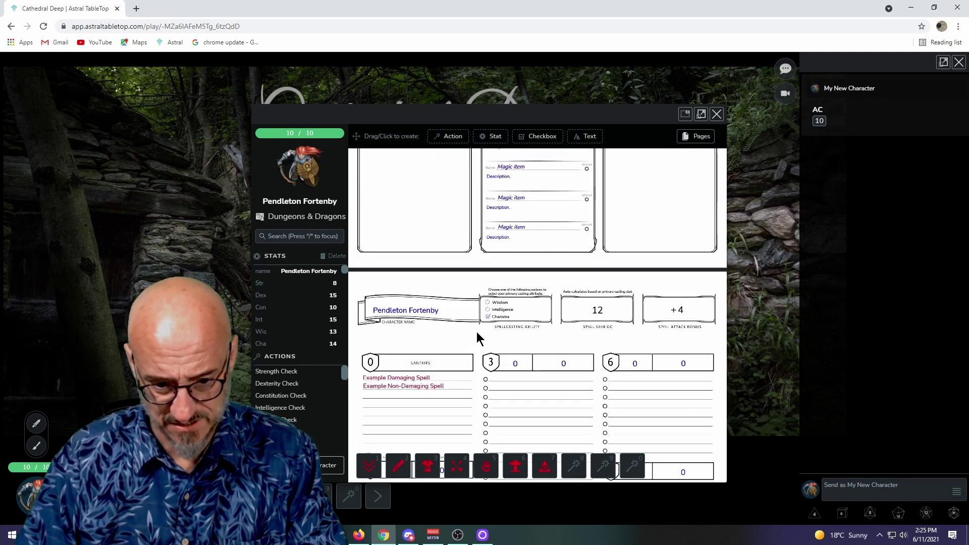
scroll(476, 332, "up", 10)
scroll(477, 332, "up", 5)
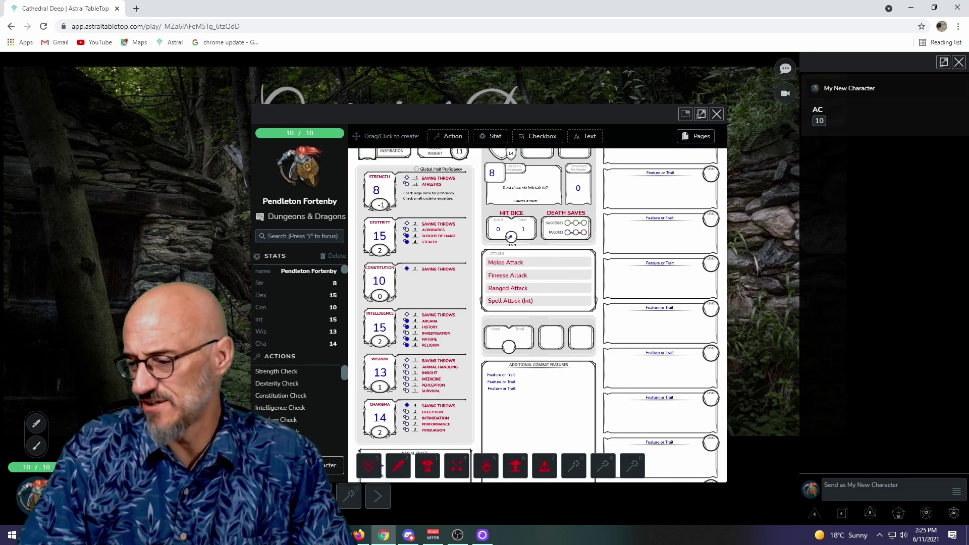
Examine the title and roll formulas of the Melee Attack chat action.
left_click(504, 264)
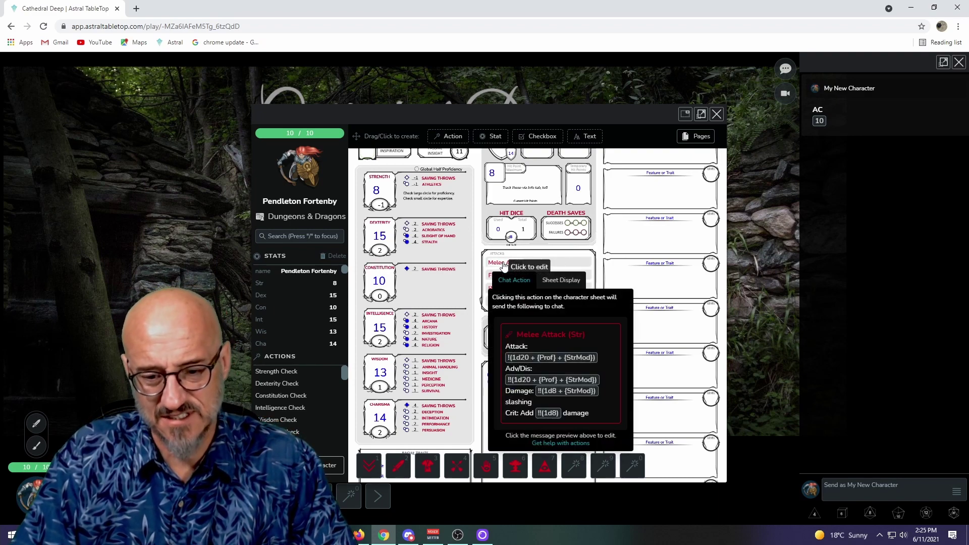
left_click(601, 347)
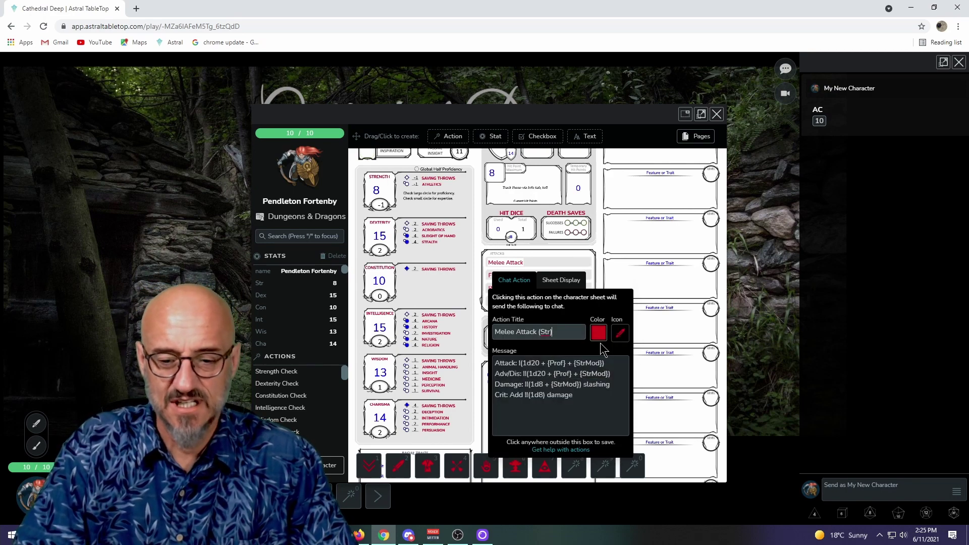
type("(Str)")
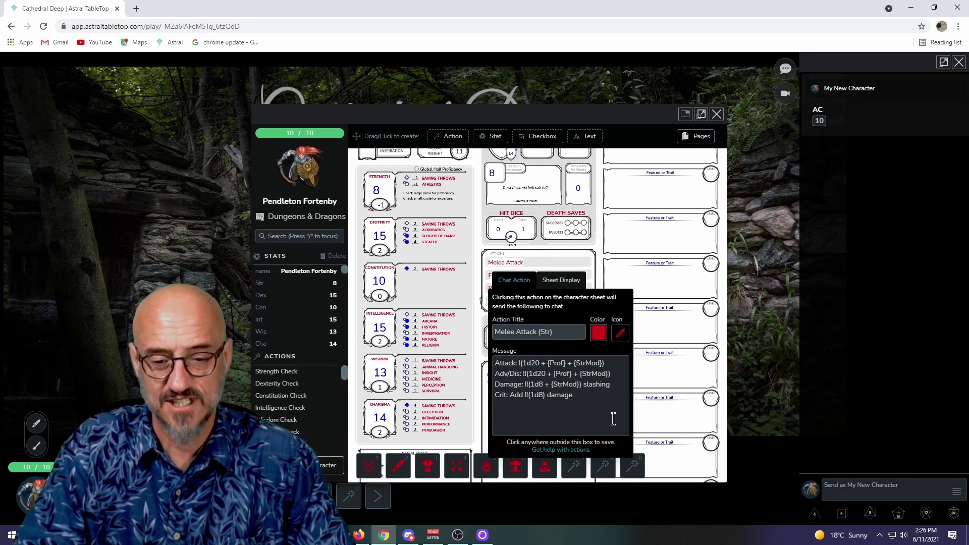
left_click(601, 260)
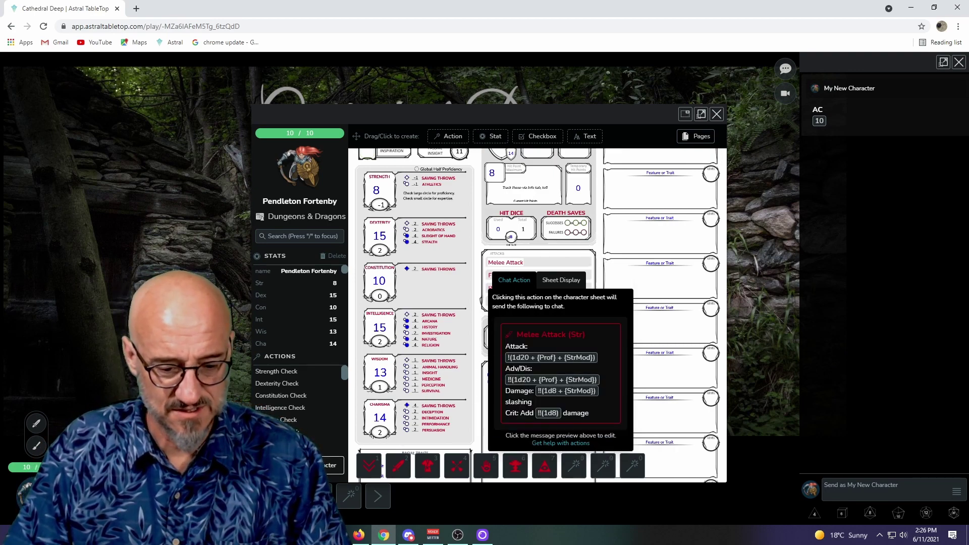
Leave the sheet's build mode, send Melee Attack to the chat and make its advantage/disadvantage roll.
left_click(323, 465)
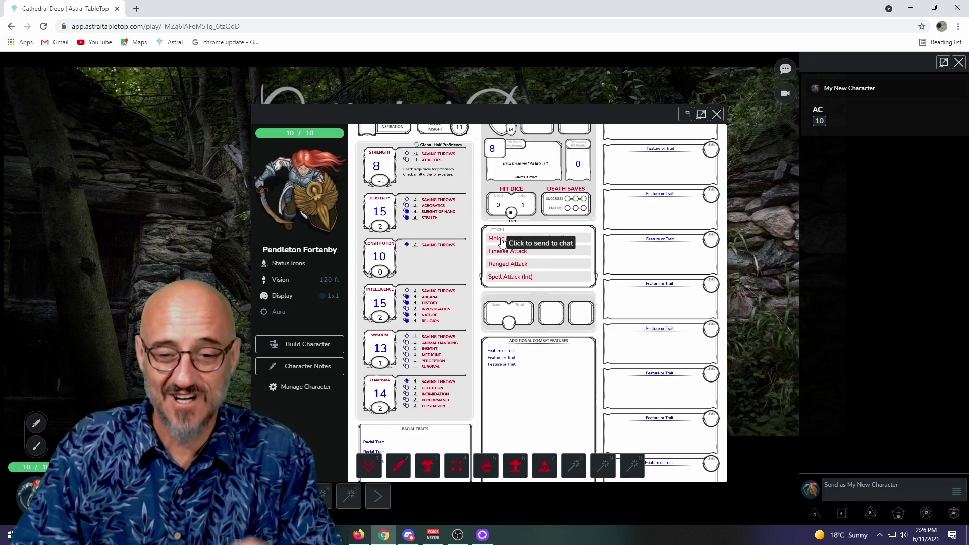
left_click(501, 241)
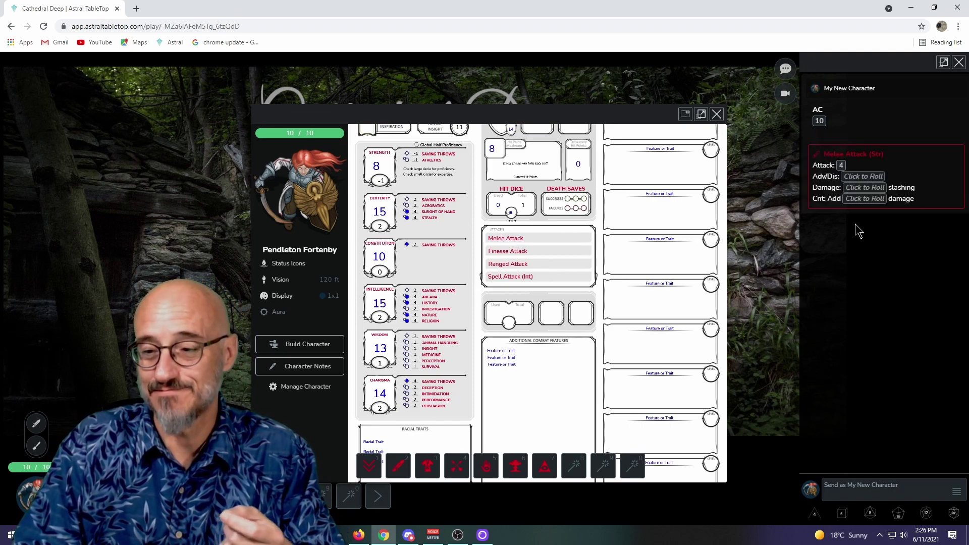
mouse_move(841, 165)
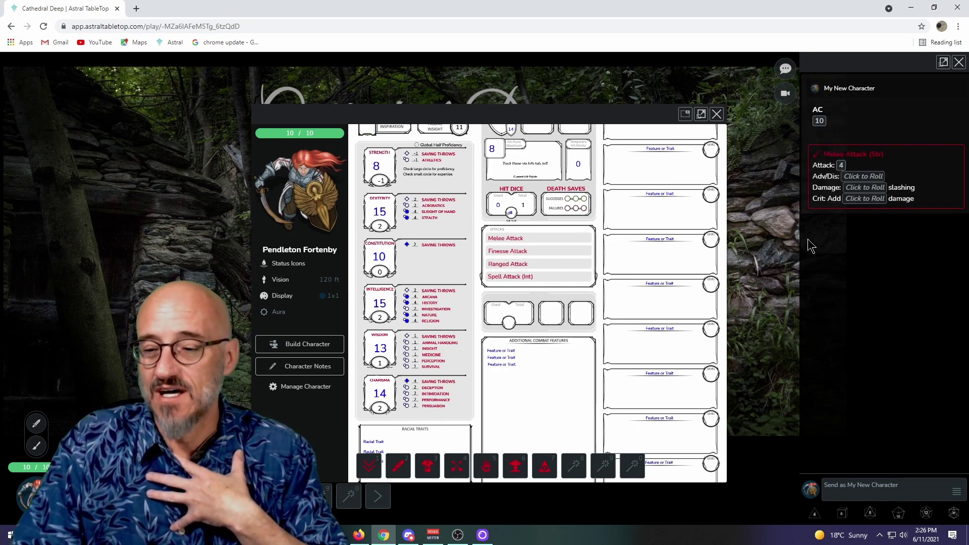
left_click(863, 177)
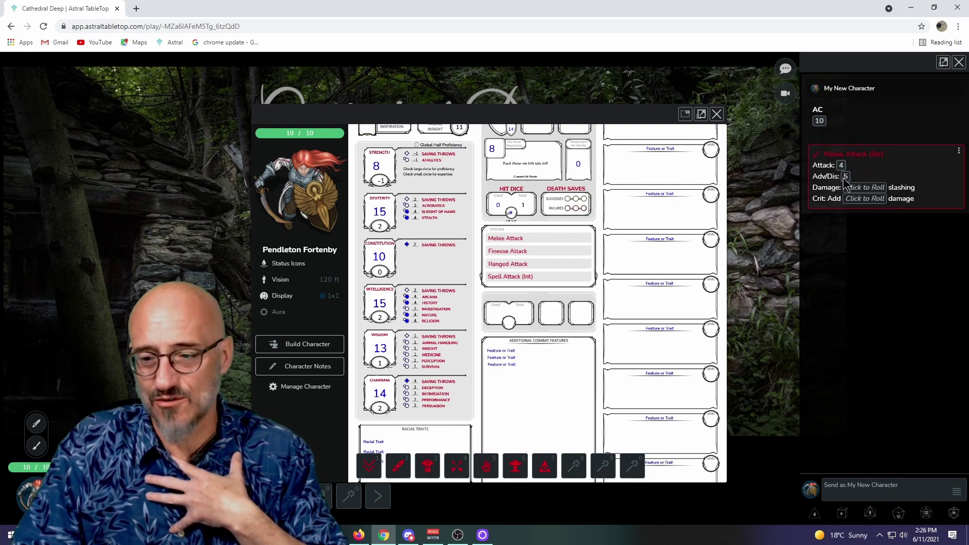
mouse_move(846, 176)
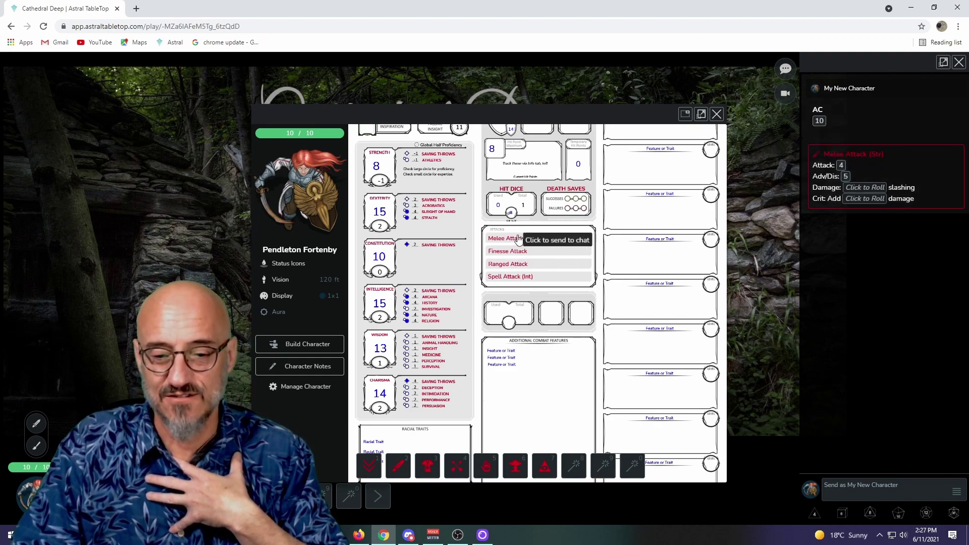
Send a second Melee Attack to the chat and roll its slashing damage and critical damage.
left_click(543, 241)
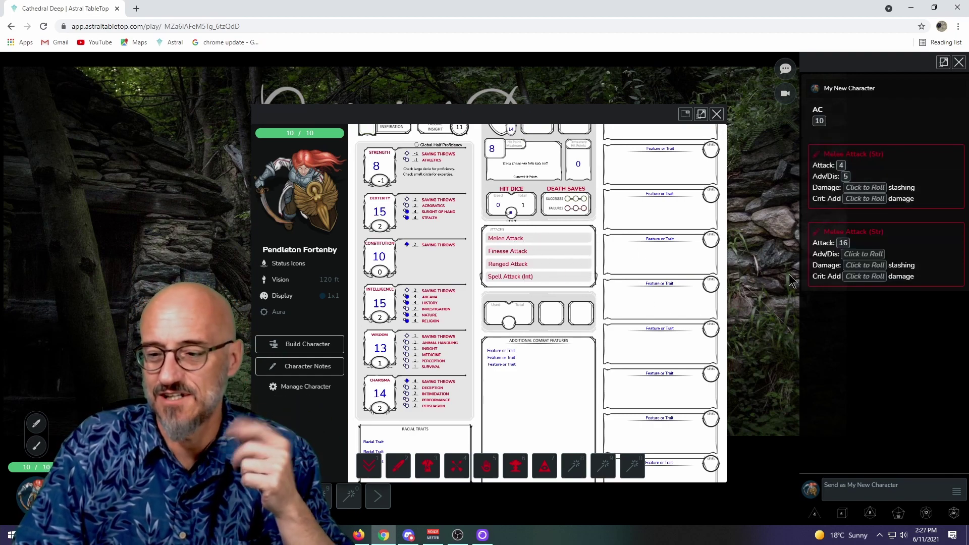
mouse_move(849, 246)
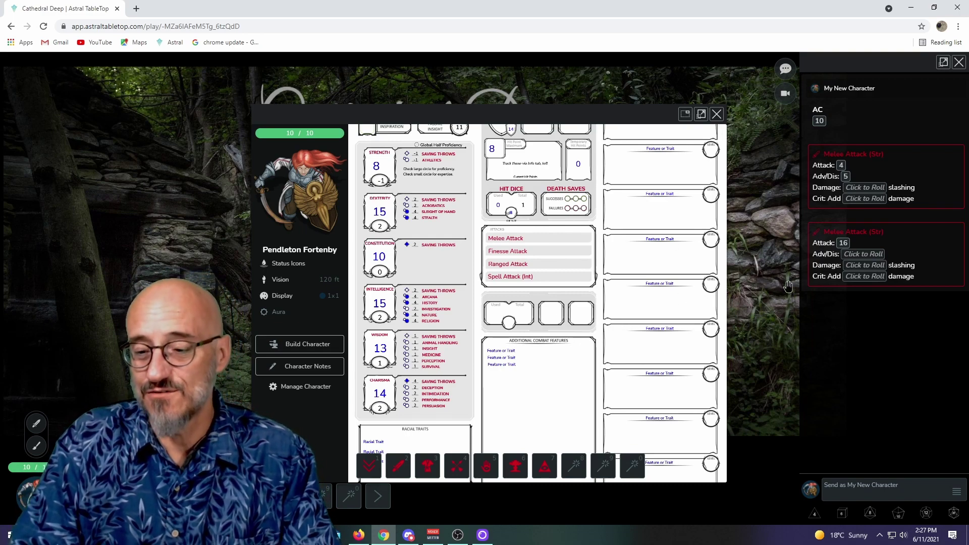
mouse_move(865, 267)
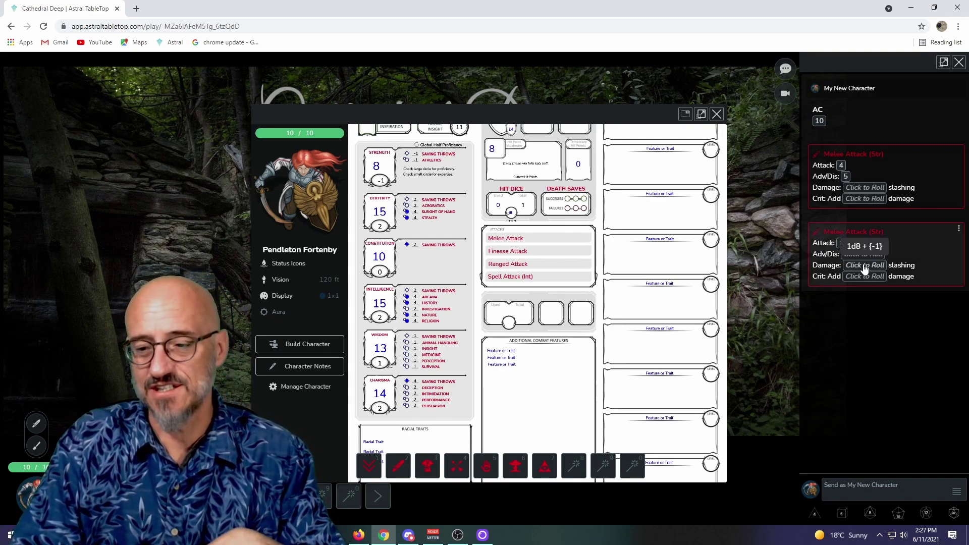
left_click(865, 267)
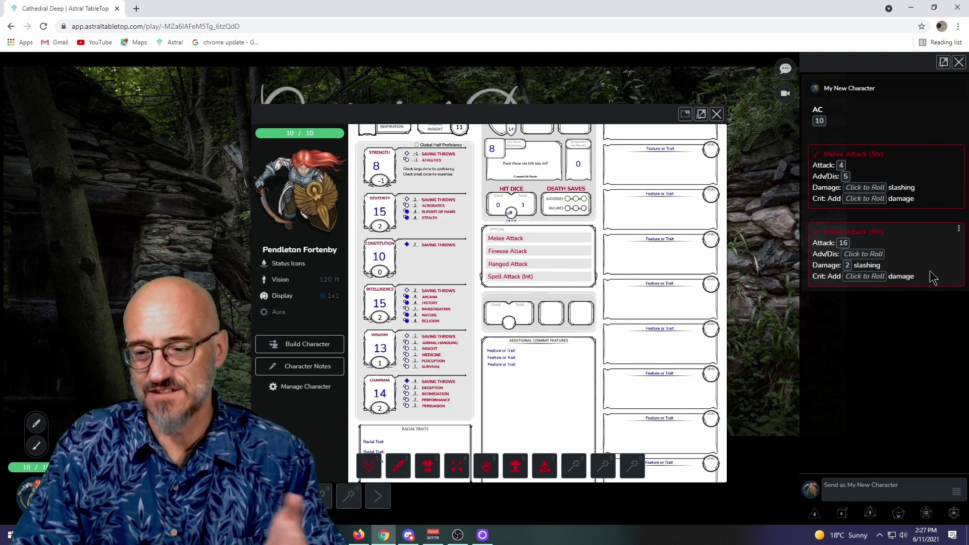
left_click(864, 277)
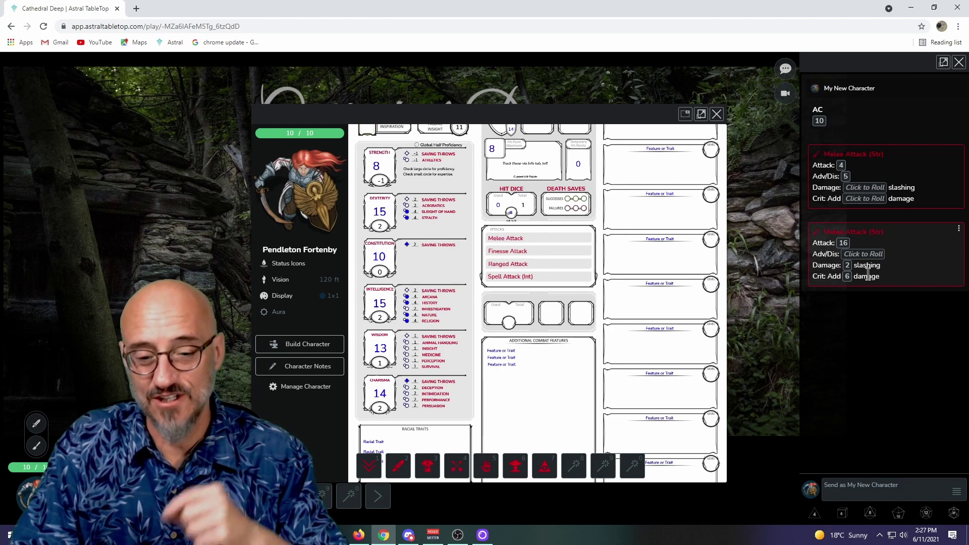
Send Finesse Attack to the chat and roll its advantage/disadvantage, slashing damage and critical damage.
left_click(508, 251)
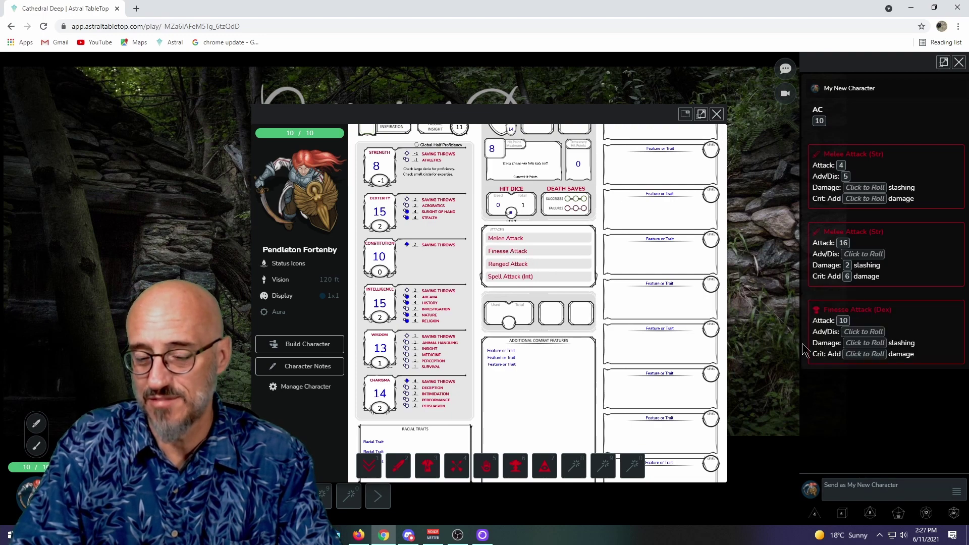
left_click(861, 331)
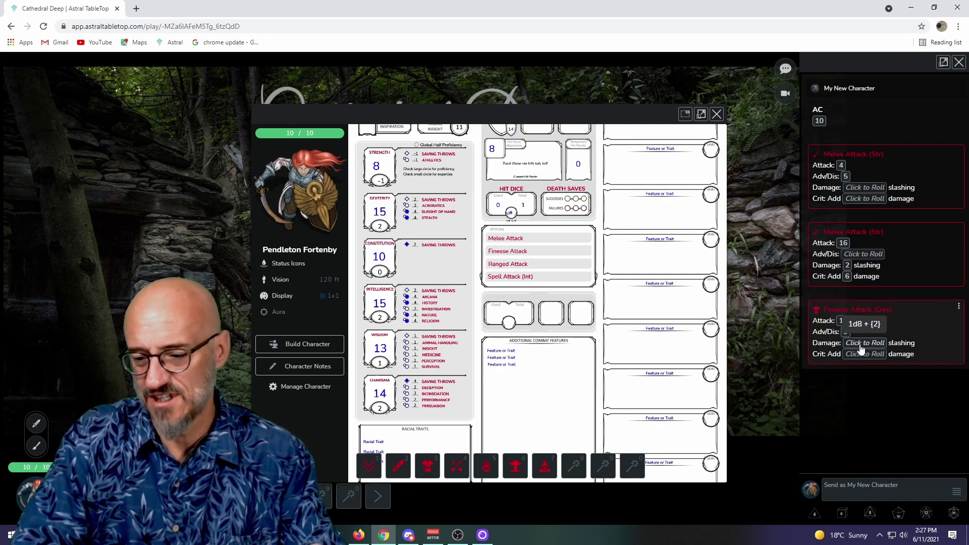
left_click(861, 346)
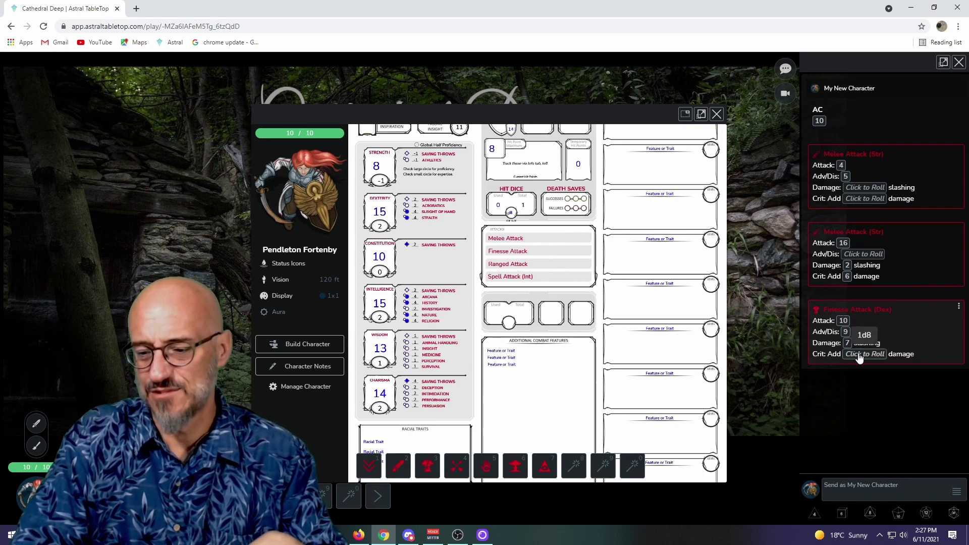
left_click(859, 354)
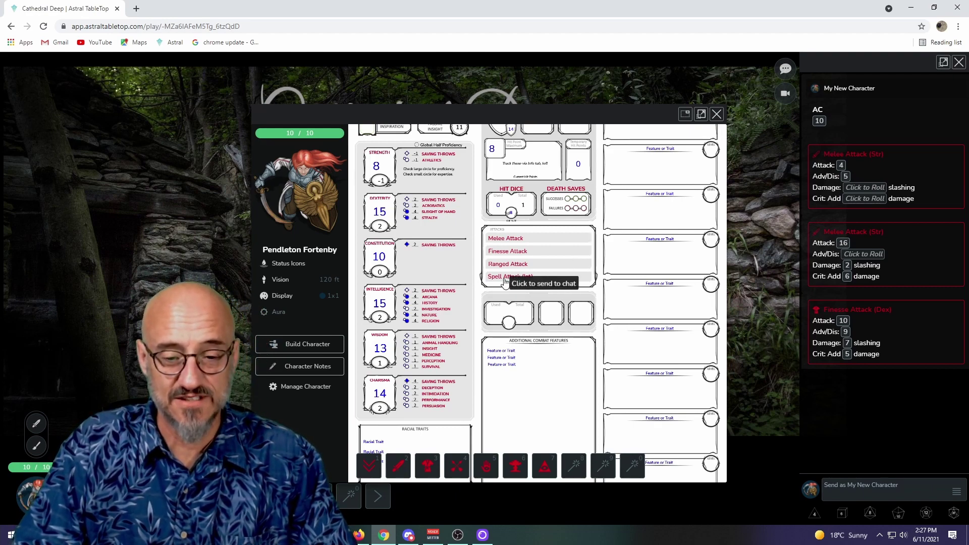
Return to building the character and retitle the Spell Attack (Int) chat action as "Spell Attack (Cha)".
left_click(314, 348)
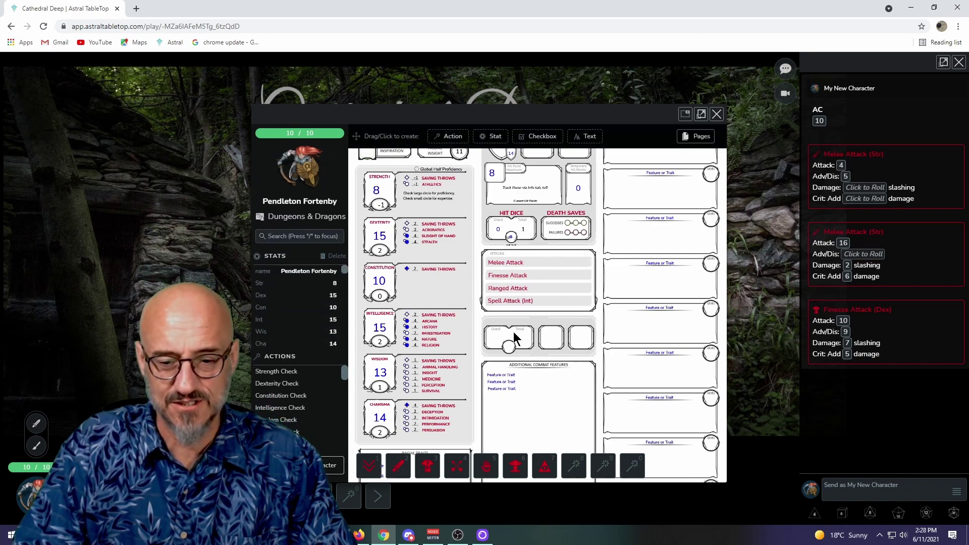
left_click(509, 304)
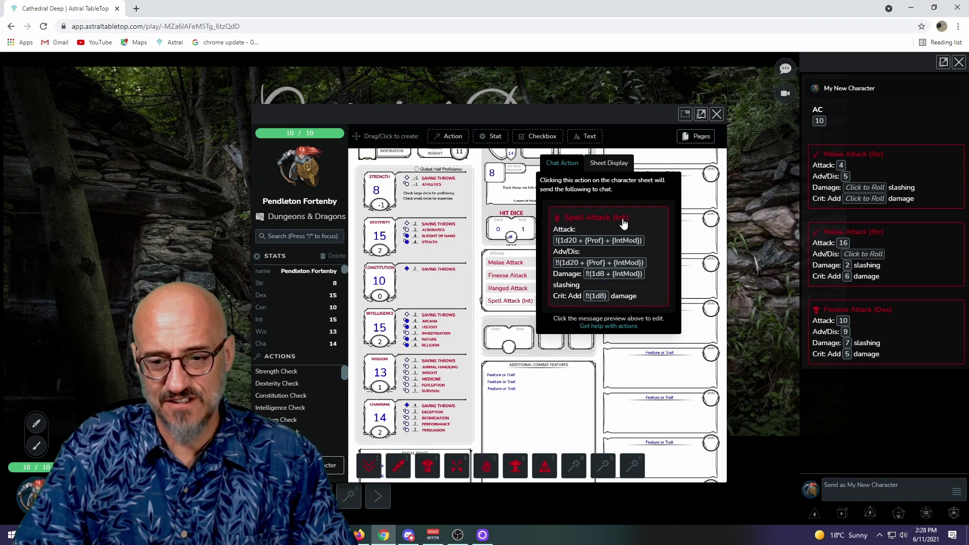
left_click(657, 275)
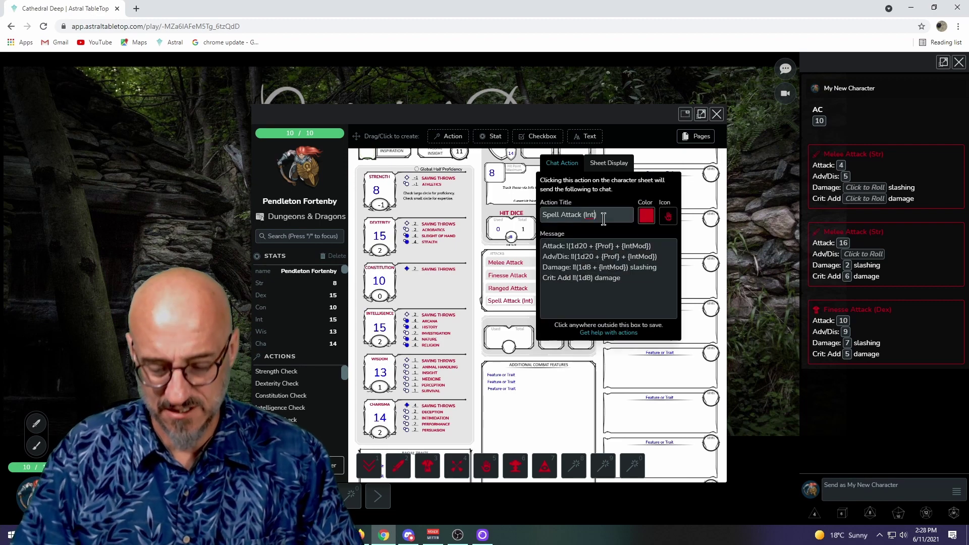
key("BackSpace")
key("BackSpace")
key("BackSpace")
key("BackSpace")
type("Cha)")
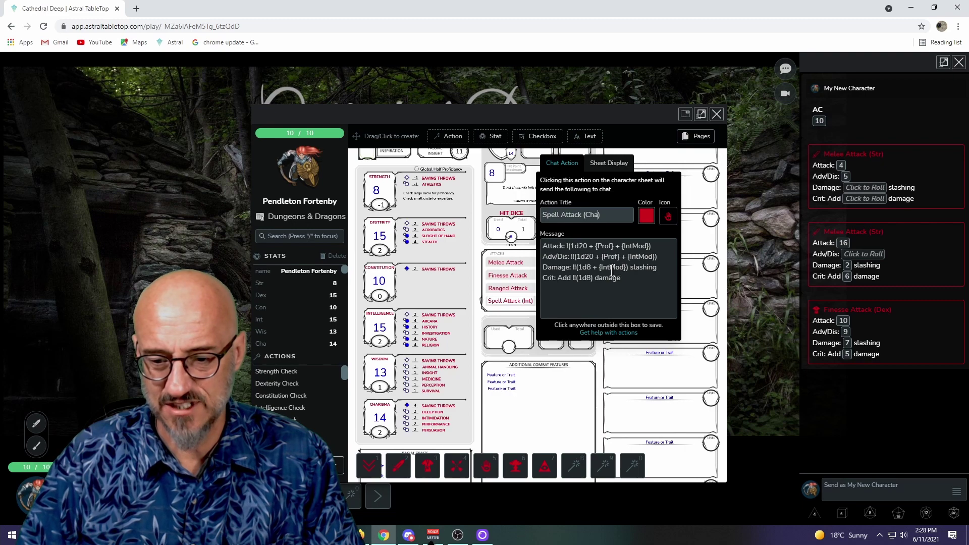
Replace IntMod with ChaMod in the Attack formula of the Spell Attack (Cha) message.
left_click(634, 248)
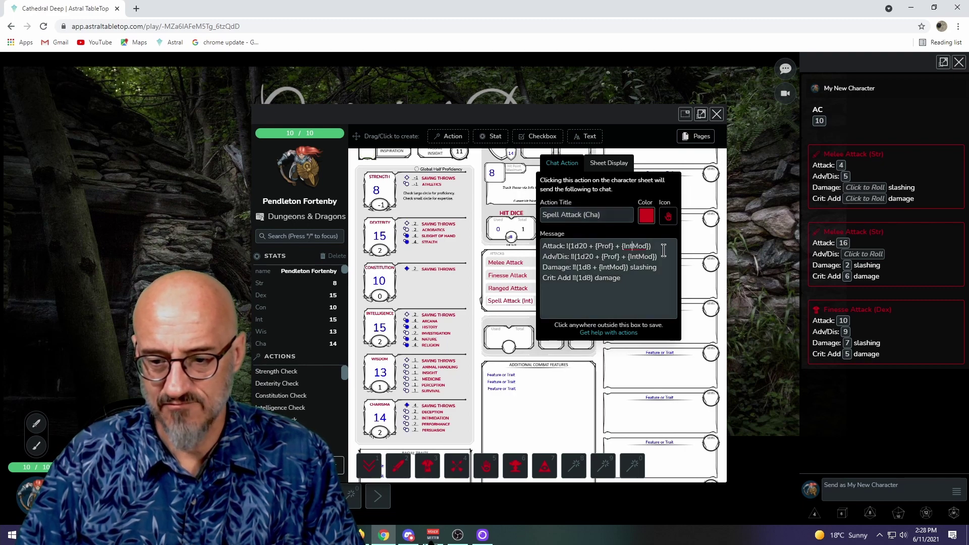
key("BackSpace")
key("BackSpace")
key("BackSpace")
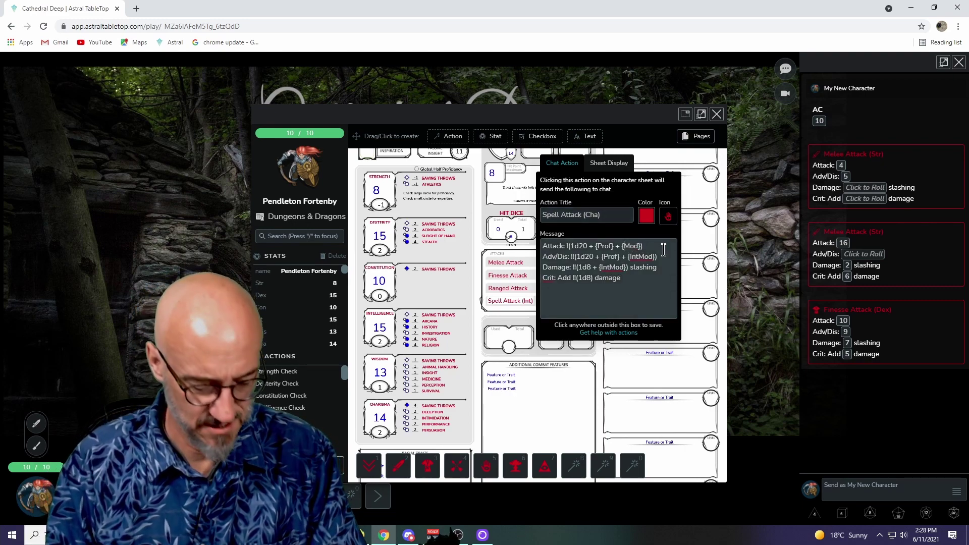
type("Cha")
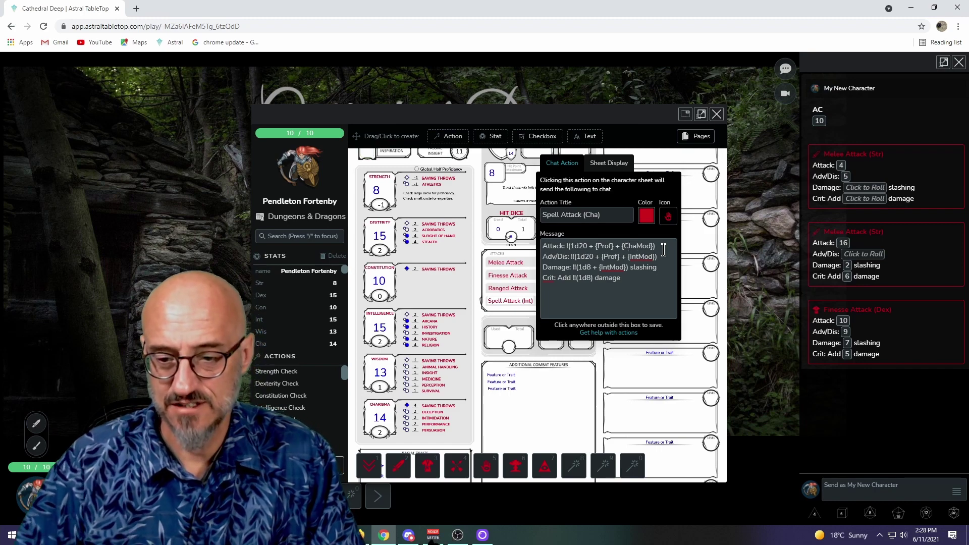
Change the modifier in the Adv/Dis formula of the Spell Attack (Cha) message to ChaMod.
left_click(639, 258)
key("BackSpace")
key("BackSpace")
key("BackSpace")
type("C")
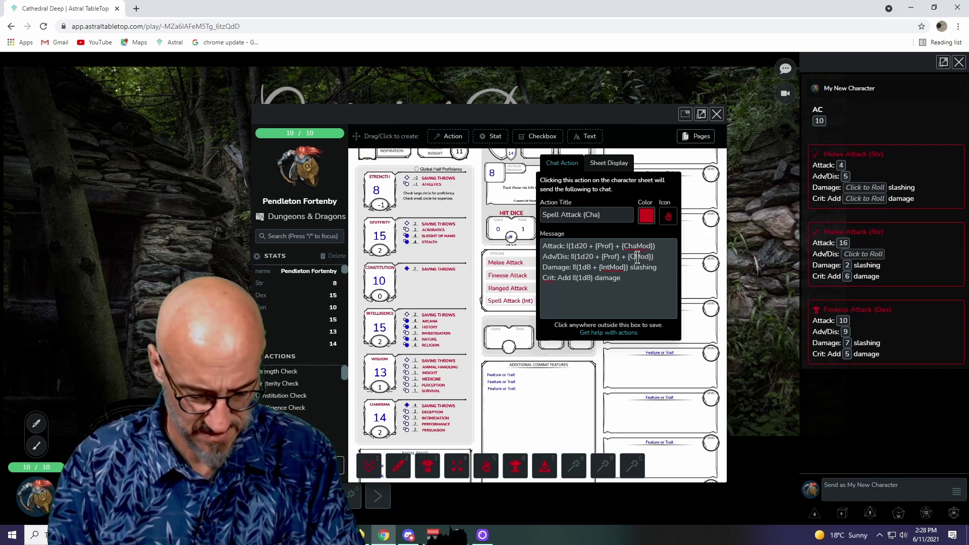
type("ha")
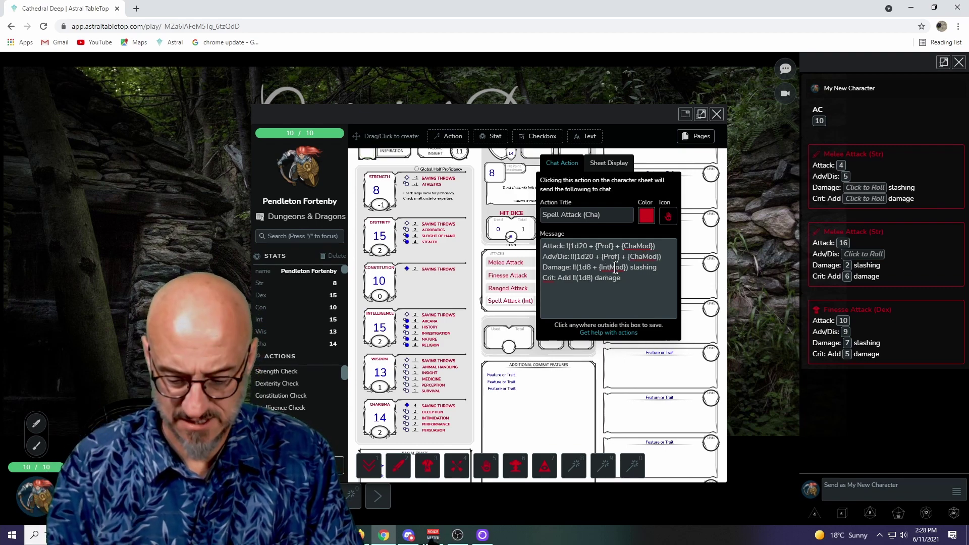
Change the modifier in the Damage formula to ChaMod, save the Spell Attack (Cha) action and leave build mode.
left_click(615, 268)
key("BackSpace")
key("BackSpace")
key("BackSpace")
type("Cha")
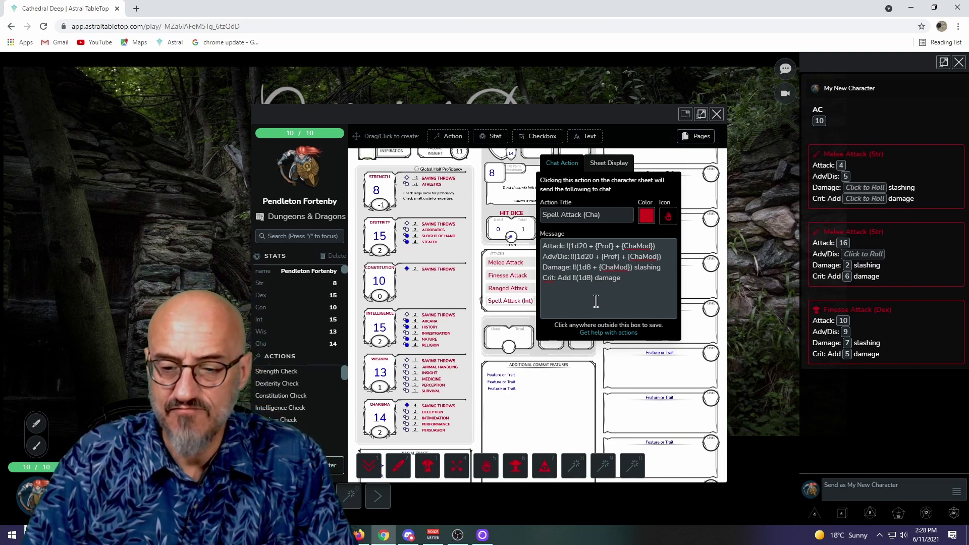
left_click(658, 159)
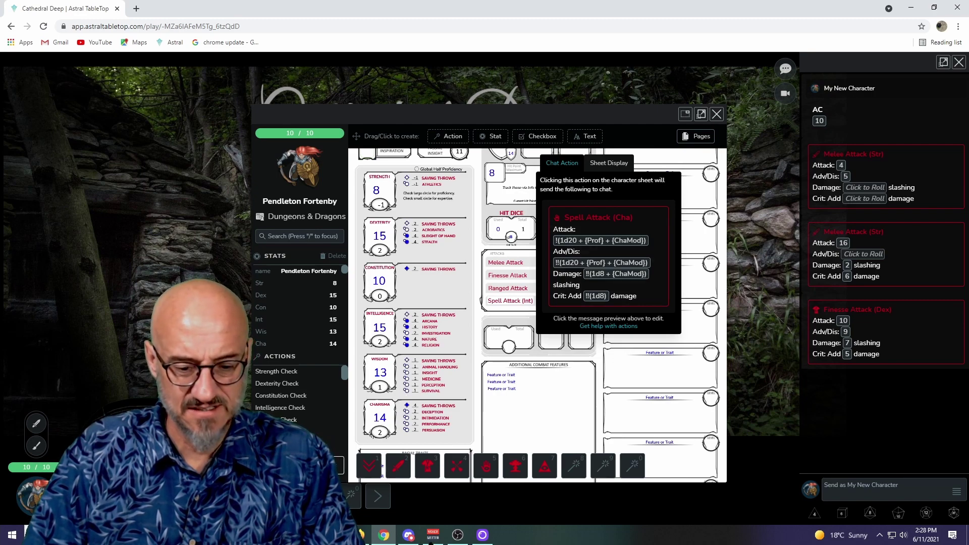
key("Escape")
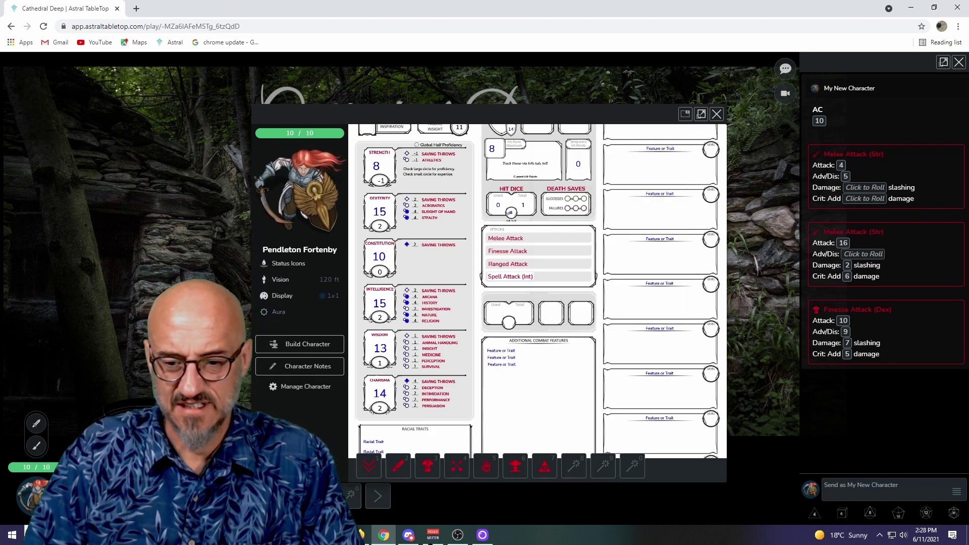
Send the spell attack to the chat and roll its advantage/disadvantage, slashing damage and critical damage.
left_click(507, 280)
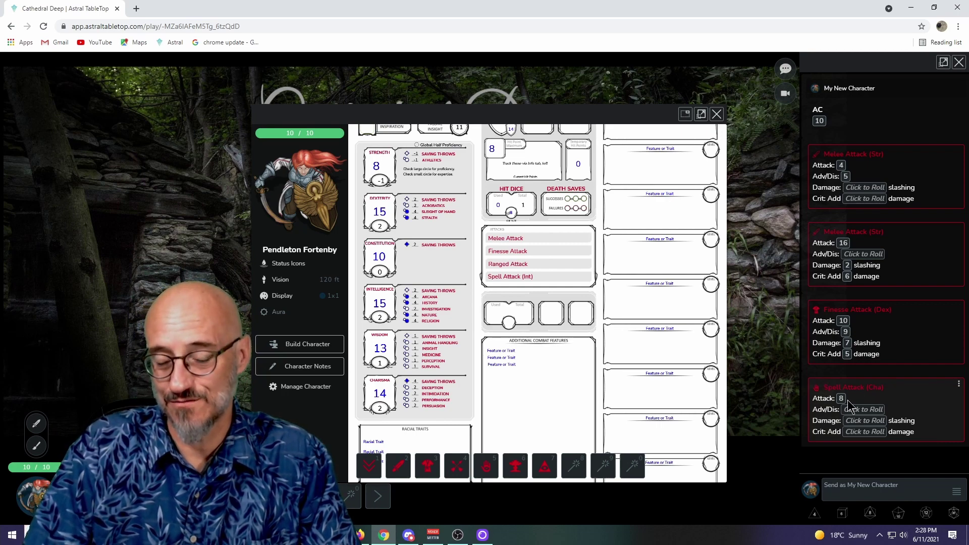
mouse_move(841, 398)
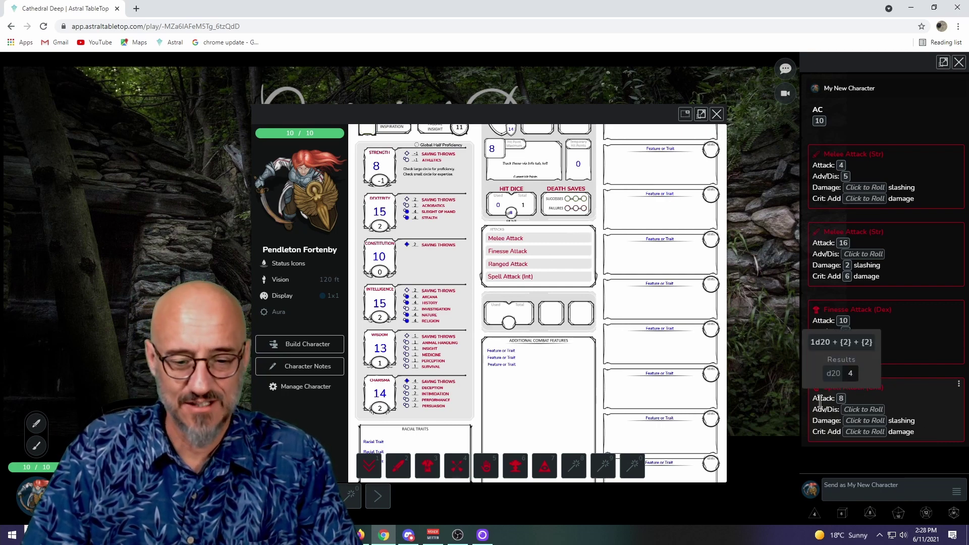
left_click(858, 411)
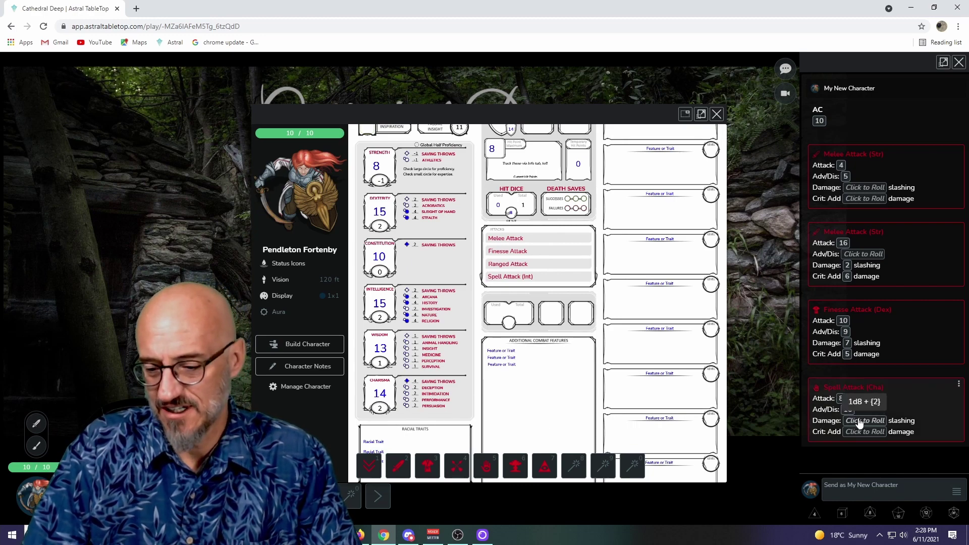
left_click(861, 422)
left_click(860, 433)
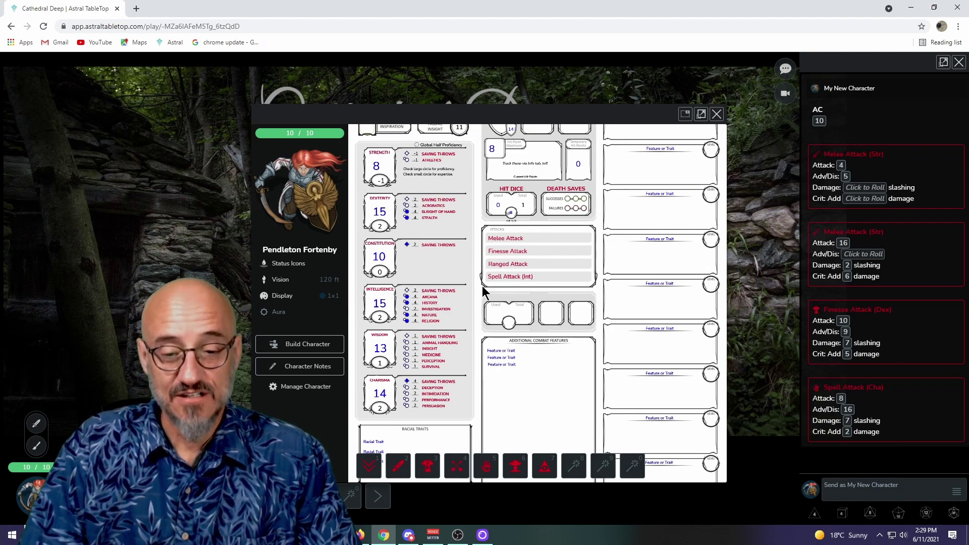
Return to building the character and examine the editable title and description texts of the first feature box.
scroll(483, 286, "down", 5)
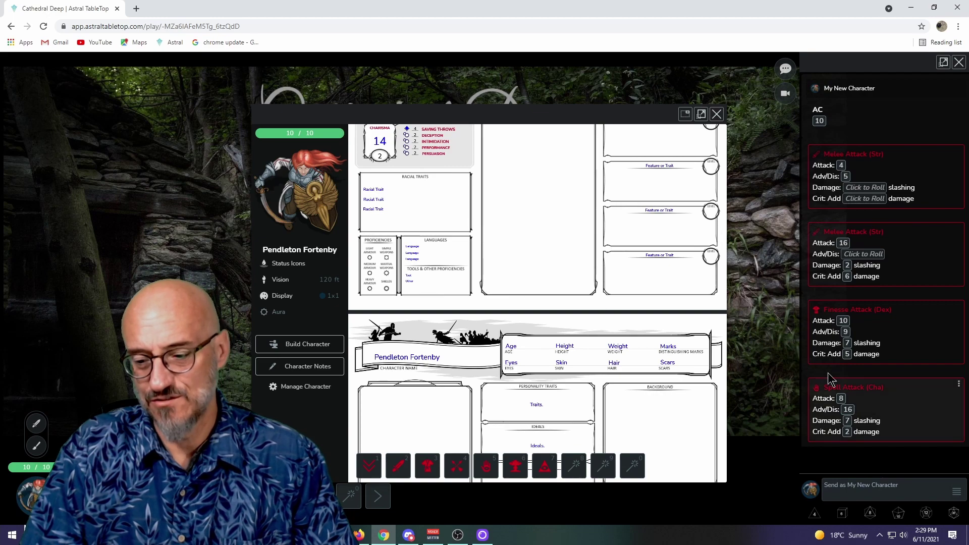
scroll(525, 270, "up", 6)
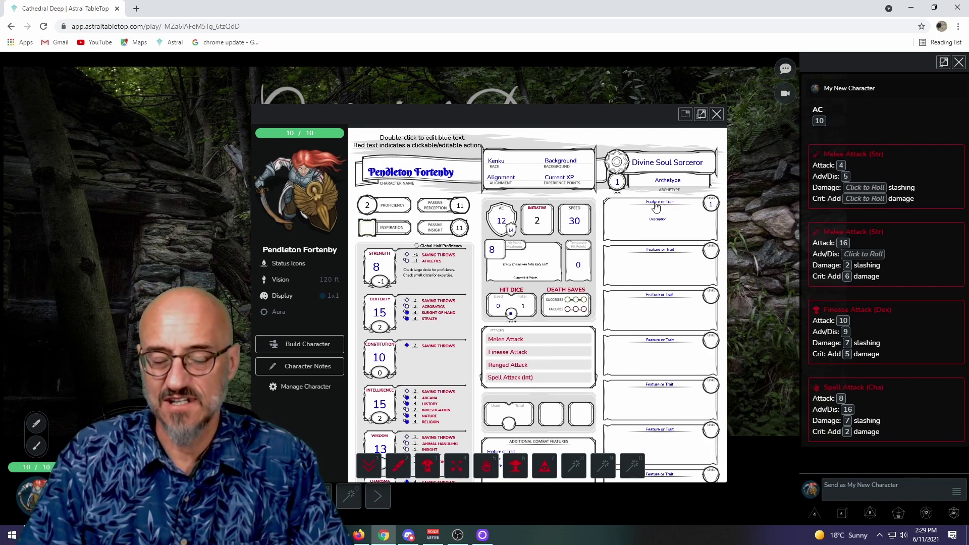
left_click(301, 345)
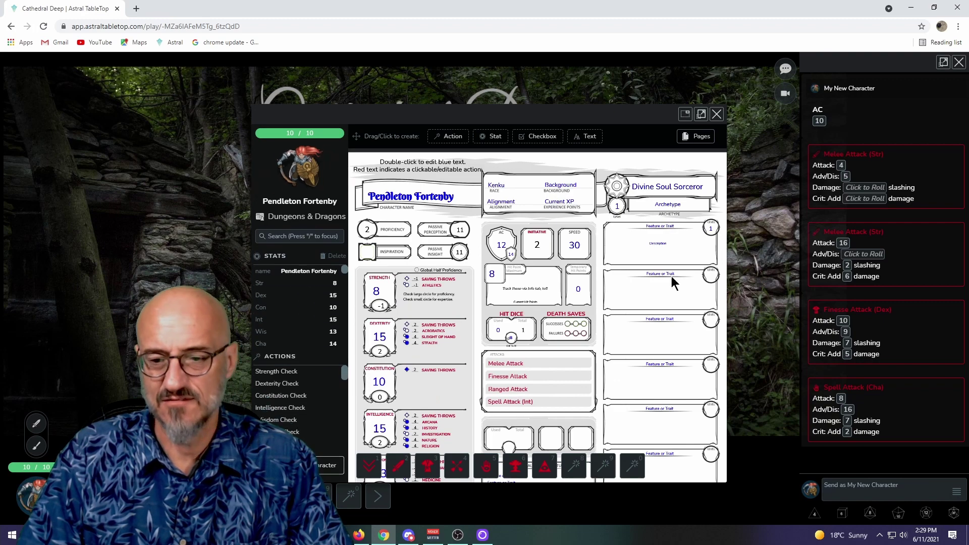
left_click(654, 228)
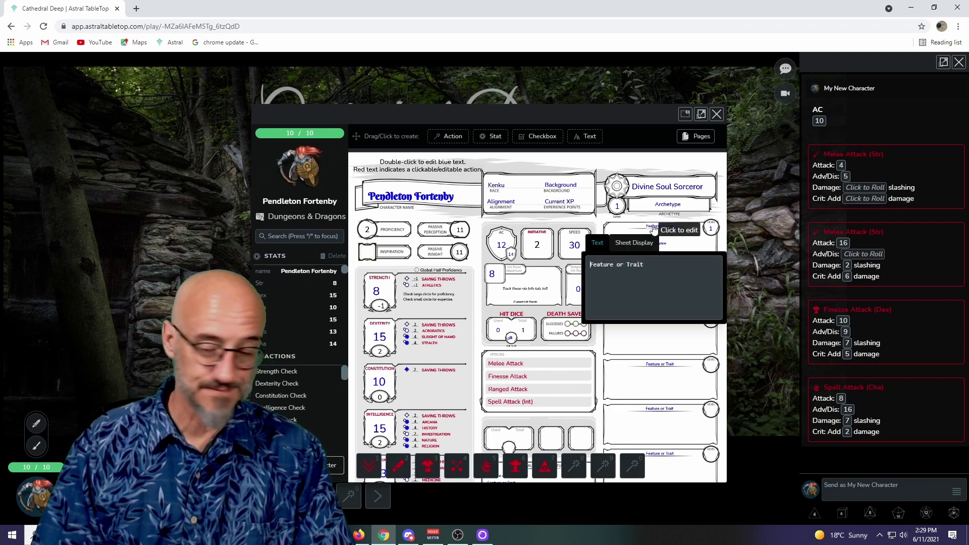
left_click(637, 162)
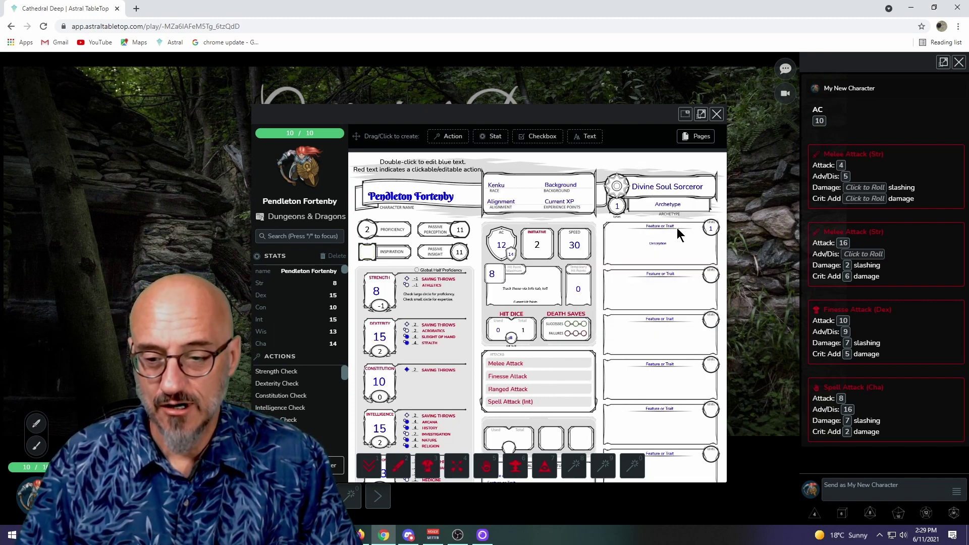
left_click(659, 246)
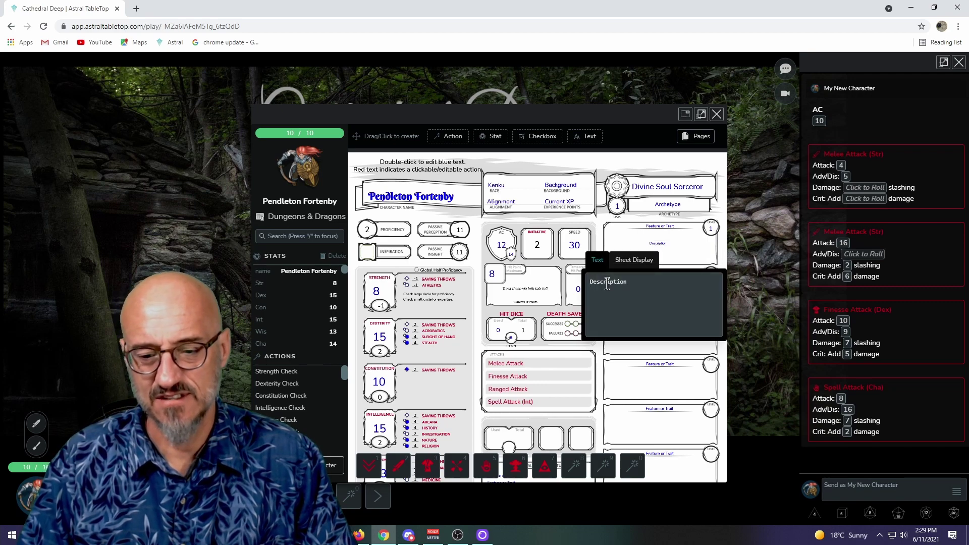
left_click(604, 224)
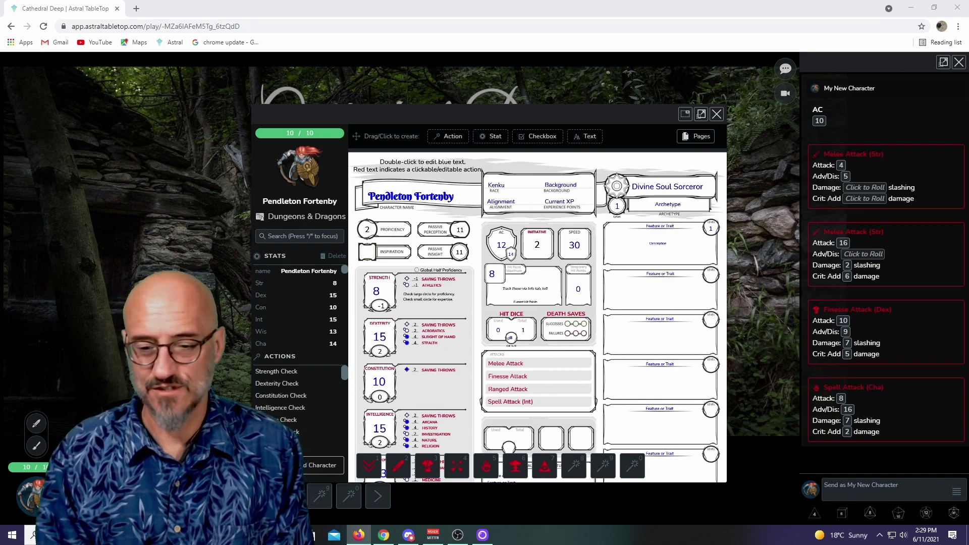
Delete the "Feature or Trait" title text of the first feature box from the sheet.
left_click(654, 230)
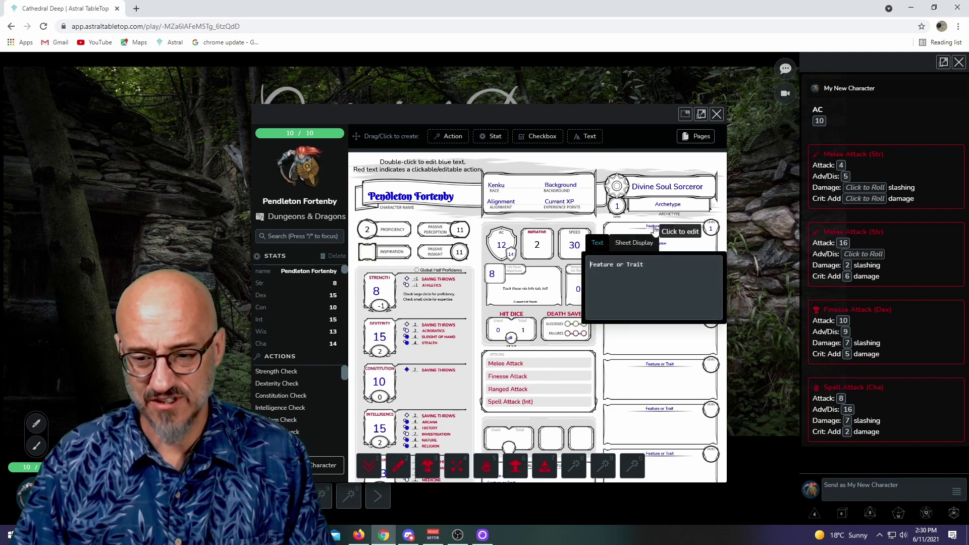
left_click(636, 244)
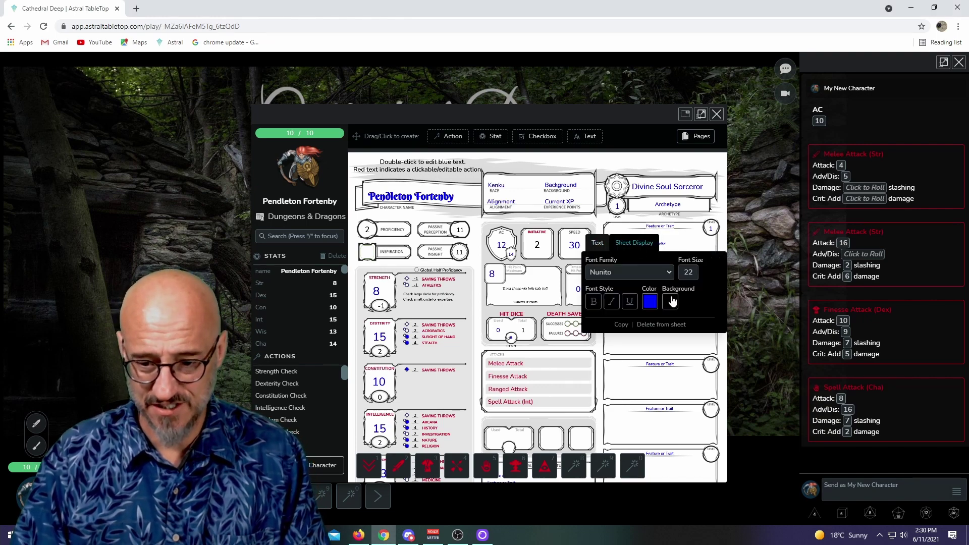
left_click(664, 332)
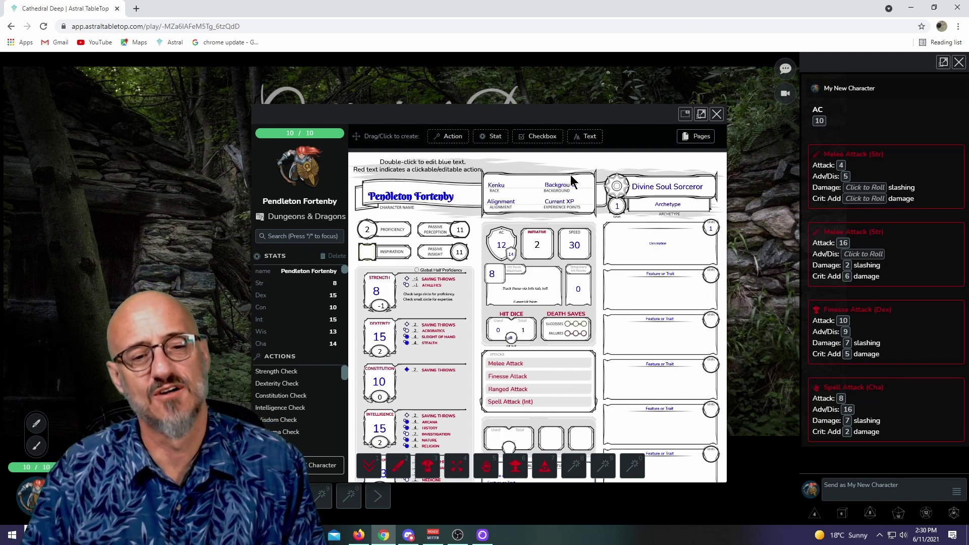
Create a new action and place it at the title position of the first feature box.
left_click(445, 137)
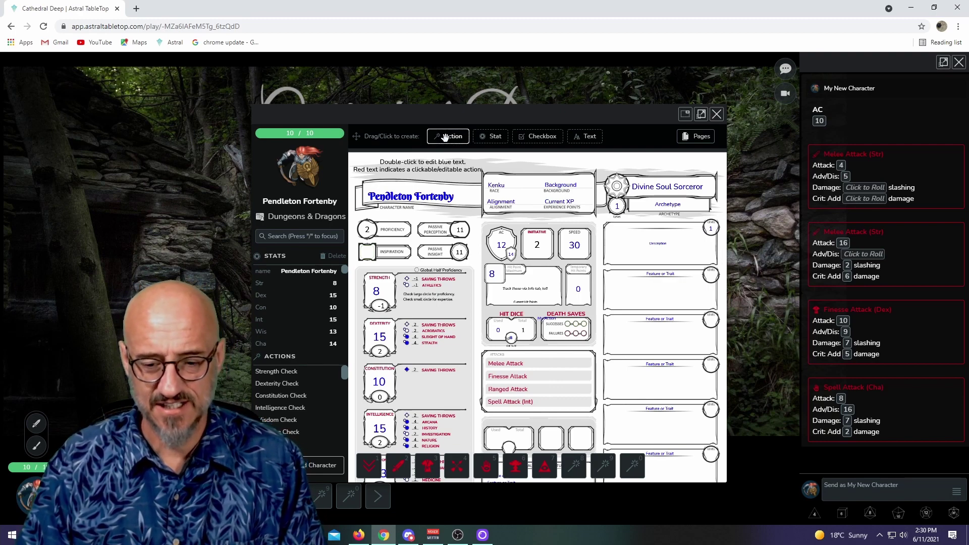
left_click(547, 313)
left_click_drag(547, 312, 660, 230)
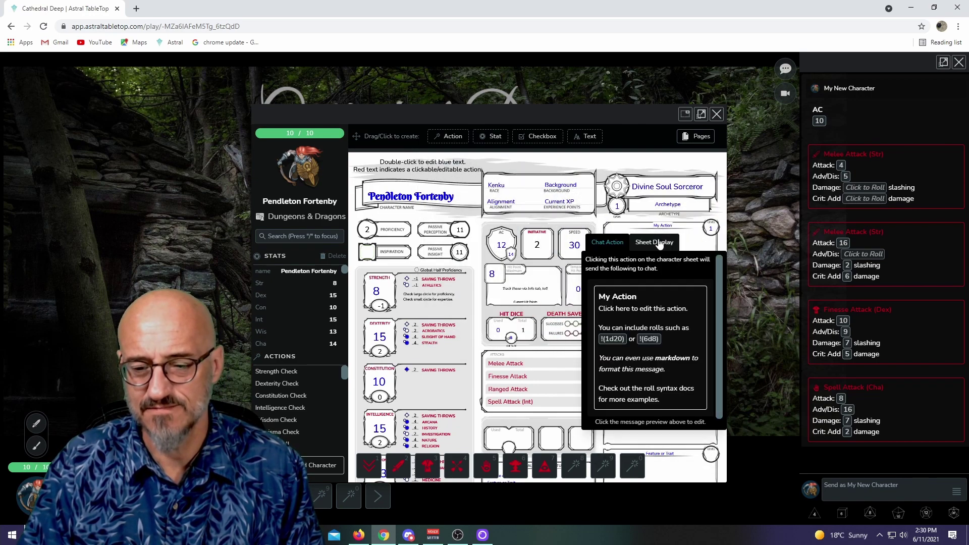
Set the new chat action's title to "Divine Magic".
left_click(685, 341)
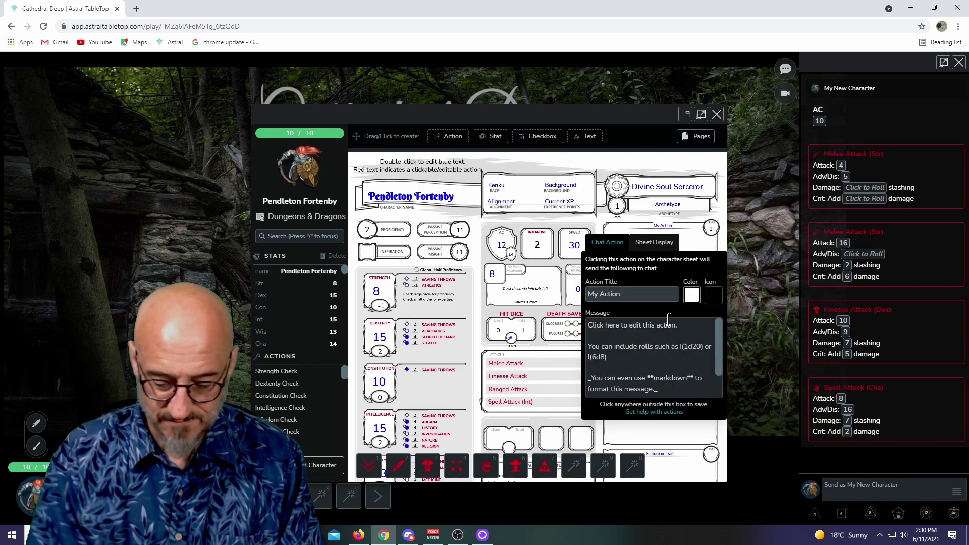
key("BackSpace")
key("BackSpace")
key("BackSpace")
key("BackSpace")
key("BackSpace")
key("BackSpace")
key("BackSpace")
key("BackSpace")
key("BackSpace")
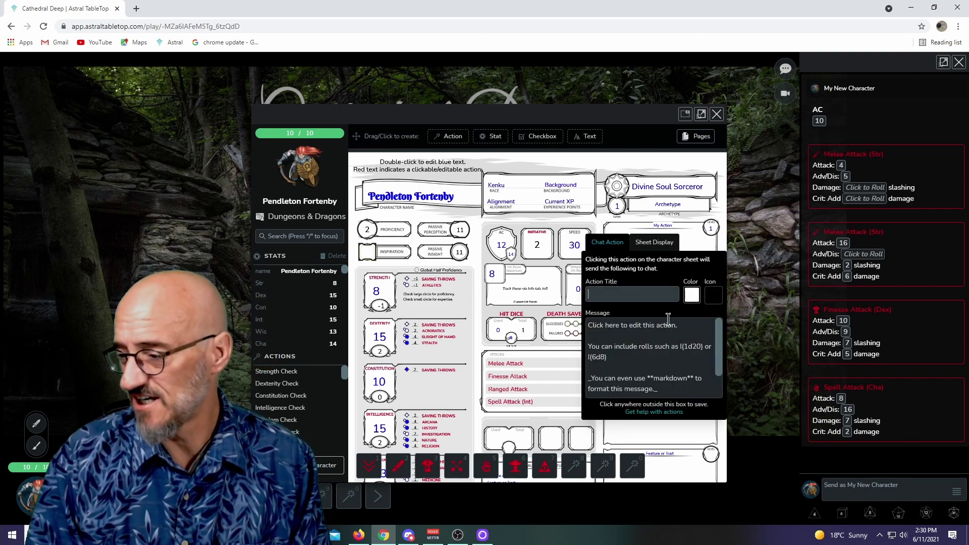
type("Div")
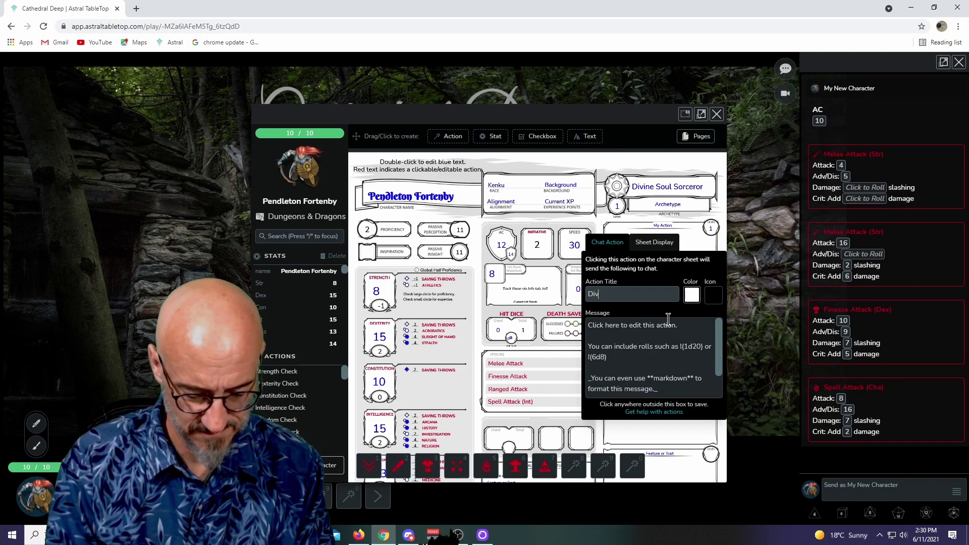
type("ine Magic")
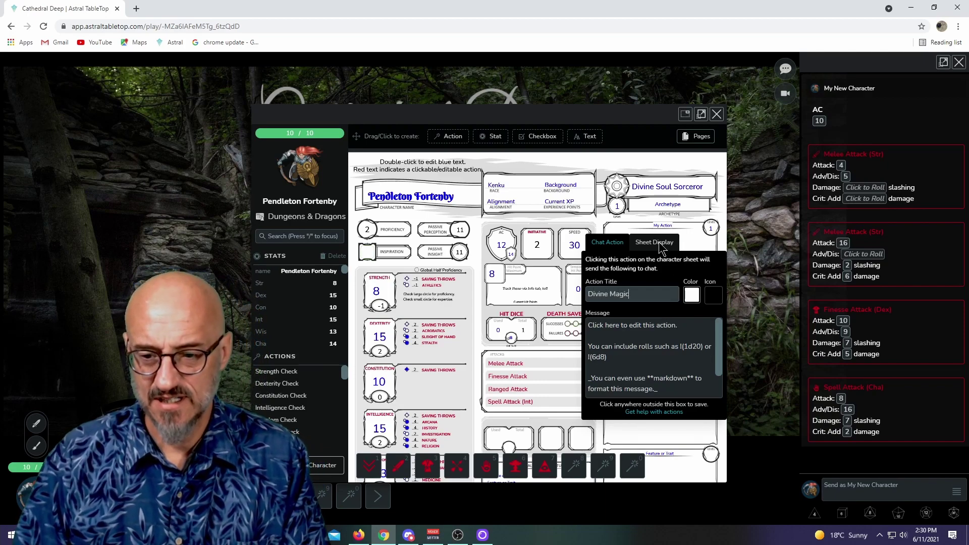
Replace the Divine Magic action's default message with the pasted Divine Magic feature description and save it.
left_click_drag(588, 325, 680, 426)
key("BackSpace")
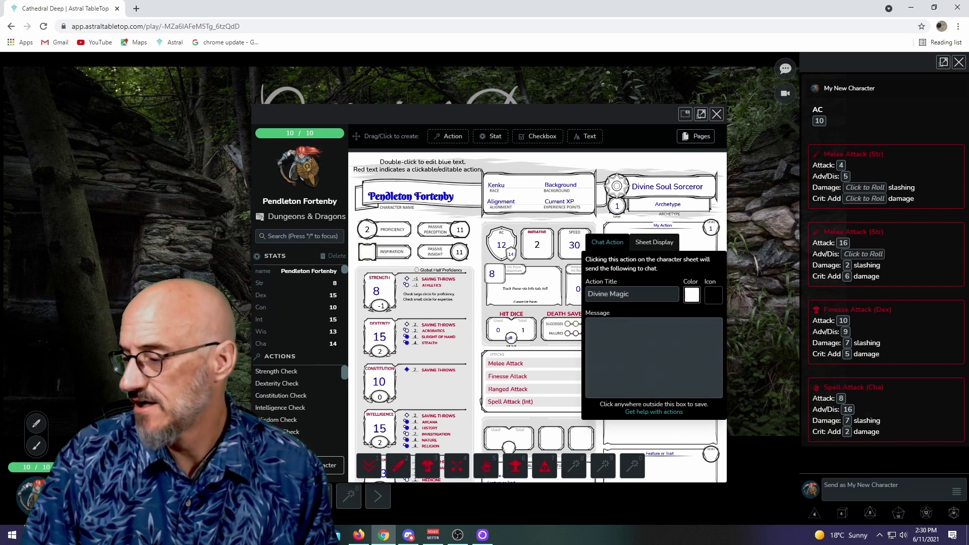
key("alt+Tab")
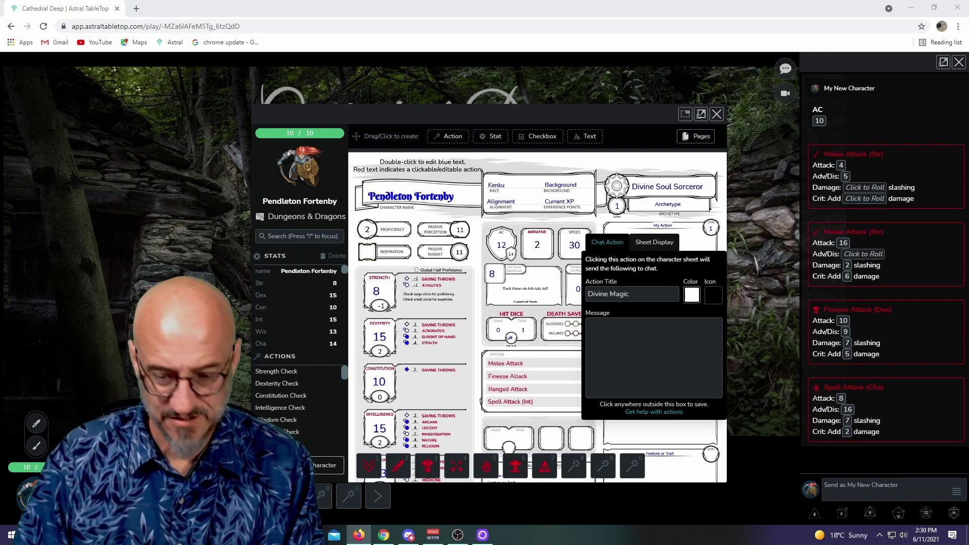
left_click(628, 336)
key("ctrl+v")
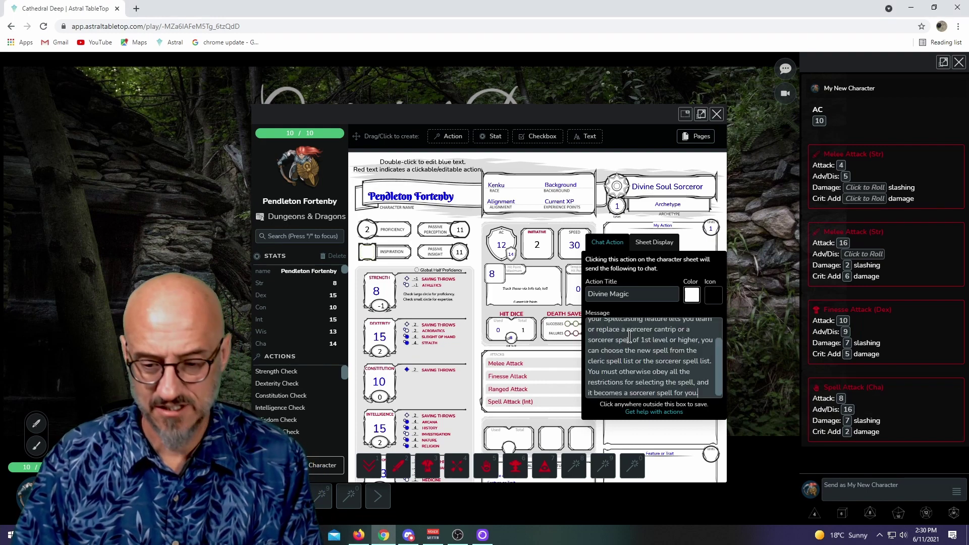
left_click(694, 248)
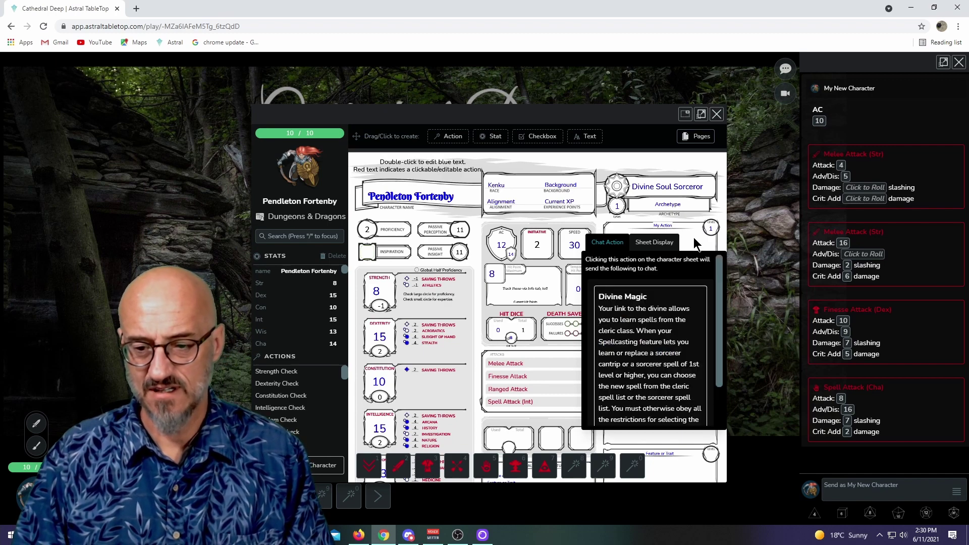
left_click(724, 211)
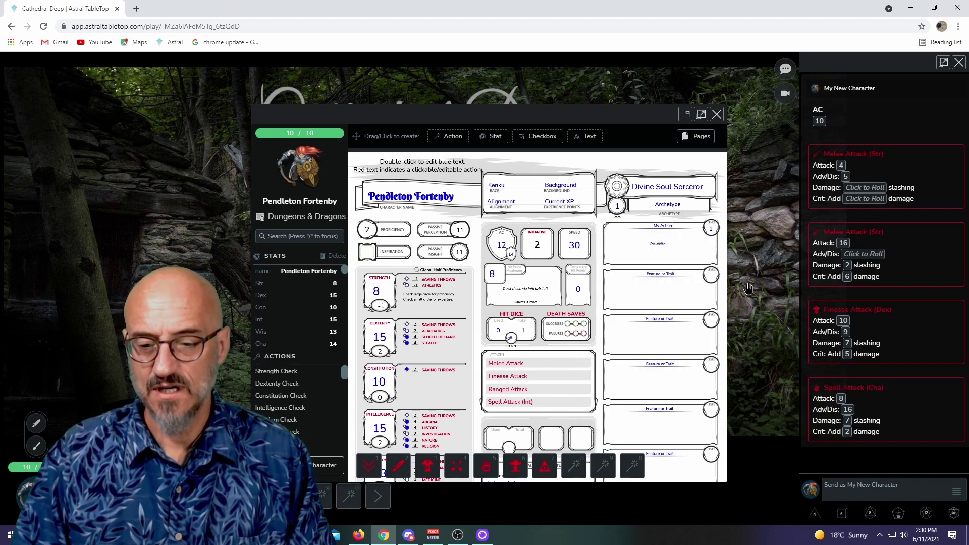
Change the sheet display text of the first feature box's action from "My Action" to "Divine Magic".
left_click(664, 229)
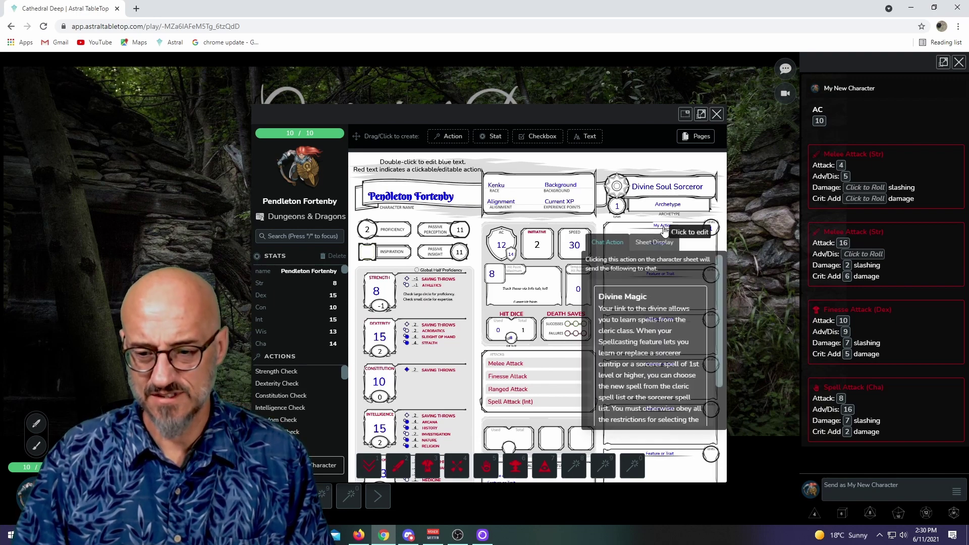
left_click(653, 242)
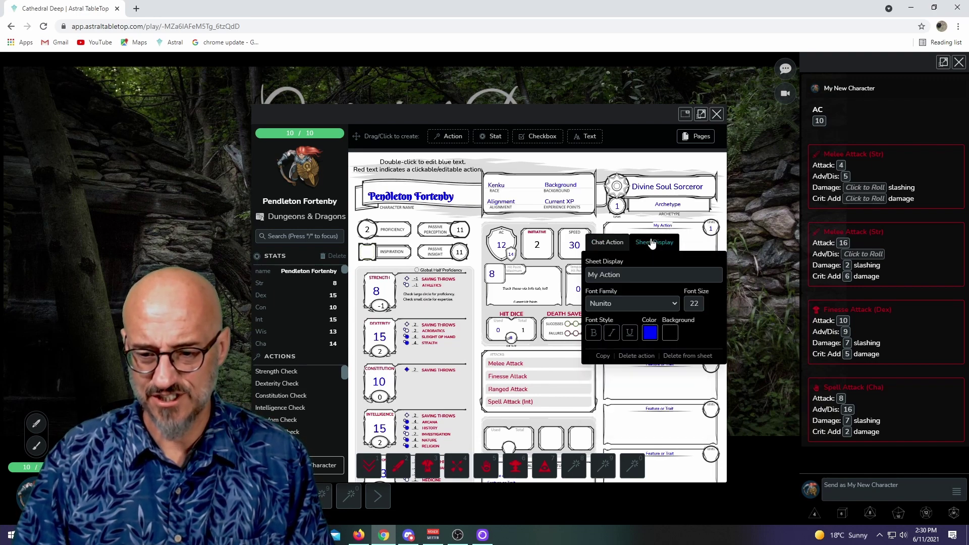
left_click(633, 274)
key("BackSpace")
key("BackSpace")
key("BackSpace")
key("BackSpace")
key("BackSpace")
key("BackSpace")
key("BackSpace")
key("BackSpace")
key("BackSpace")
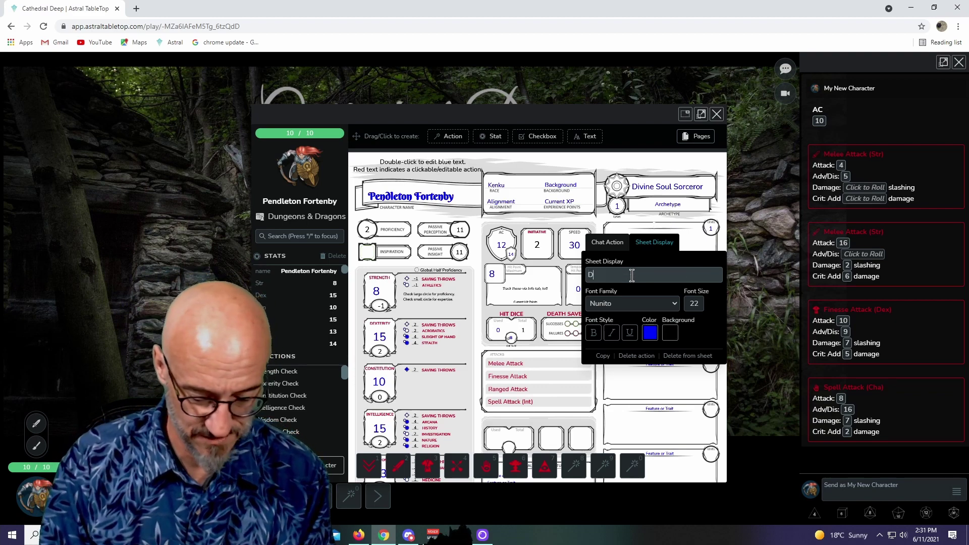
type("Divine Magic")
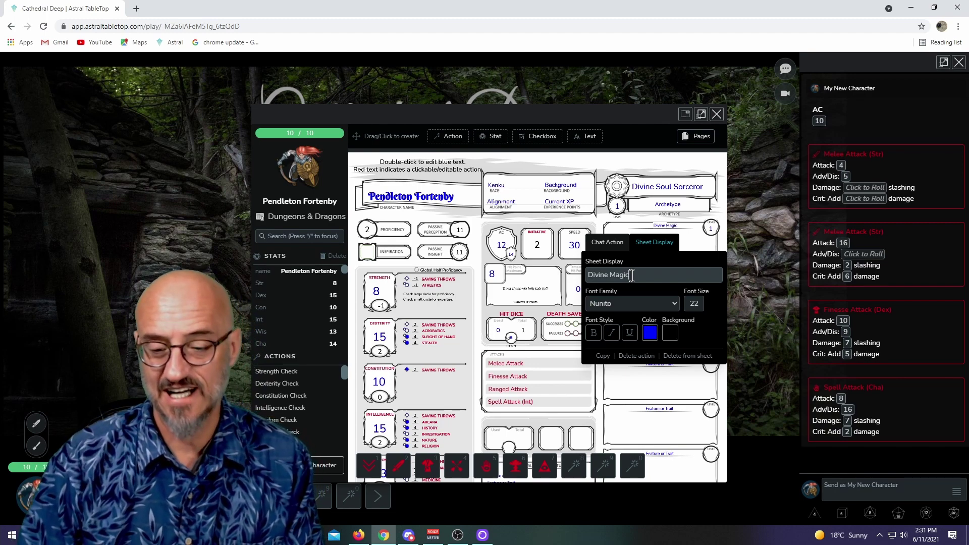
left_click(686, 243)
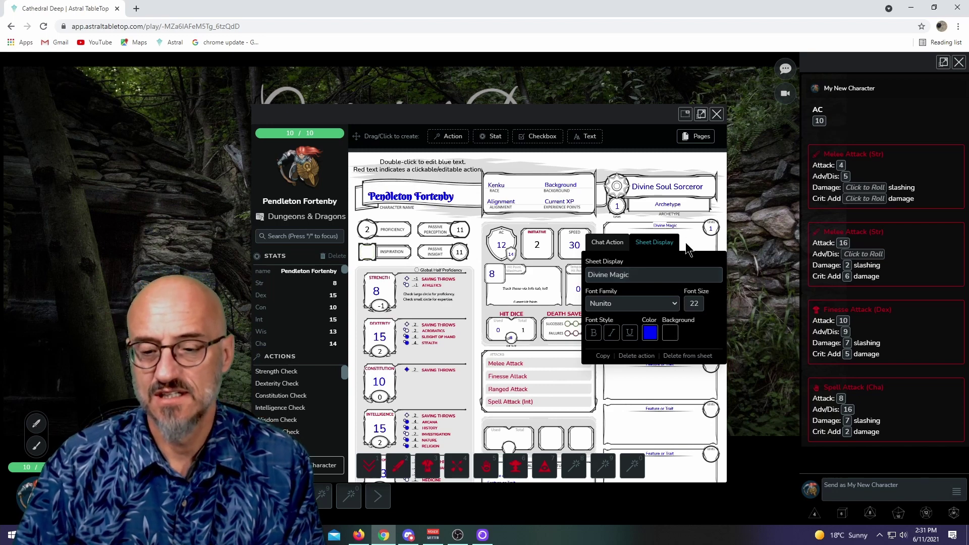
left_click(719, 216)
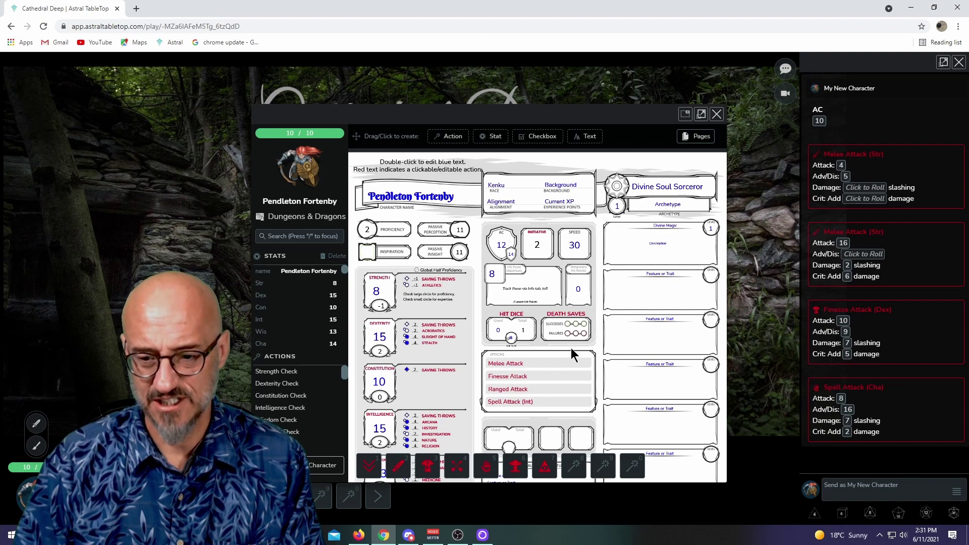
Try replacing the first feature box's description placeholder with the pasted Divine Magic feature text and repositioning it inside the box.
left_click(656, 248)
key("BackSpace")
key("BackSpace")
key("BackSpace")
key("BackSpace")
key("BackSpace")
key("BackSpace")
key("BackSpace")
key("BackSpace")
key("BackSpace")
key("BackSpace")
type("Your link to the divine allows you to learn spells from the cleric class. When your Spellcasting feature lets you learn or replace a sorcerer cantrip or a sorcerer spell of 1st level or higher, you can choose the new spell from the cleric spell list or the sorcerer spell list. You must otherwise obey all the restrictions for selecting the spell, and it becomes a sorcerer spell for you.")
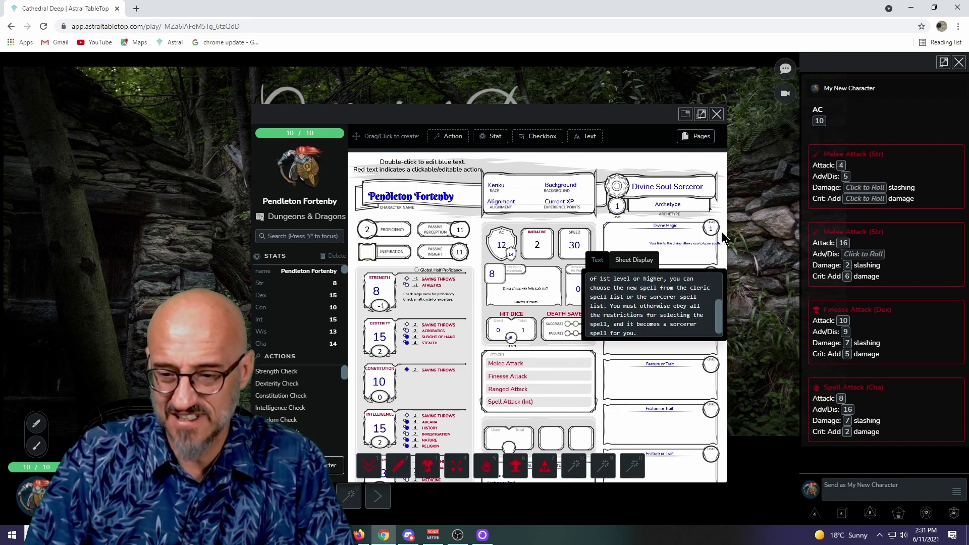
left_click(694, 251)
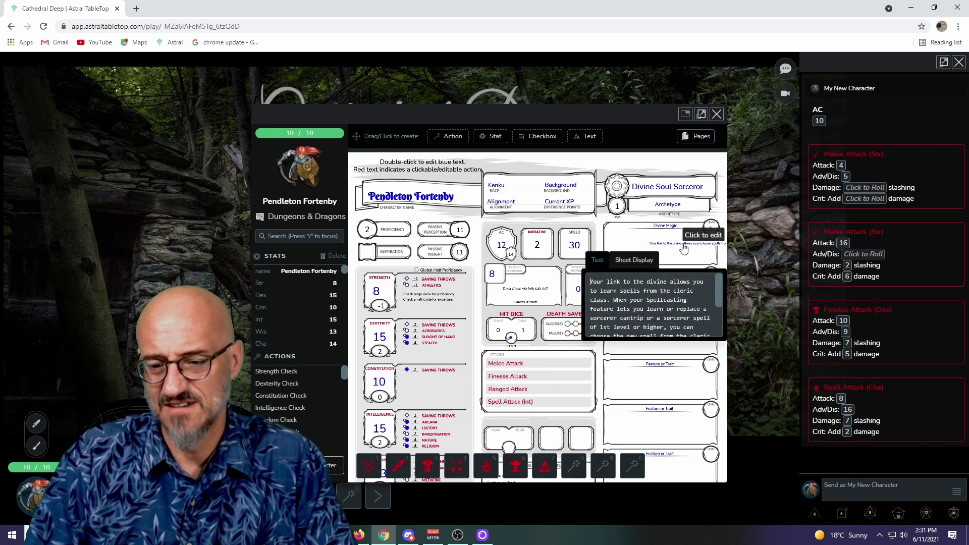
mouse_move(647, 249)
left_mouse_down()
mouse_move(414, 258)
mouse_move(653, 250)
mouse_move(652, 238)
left_mouse_up()
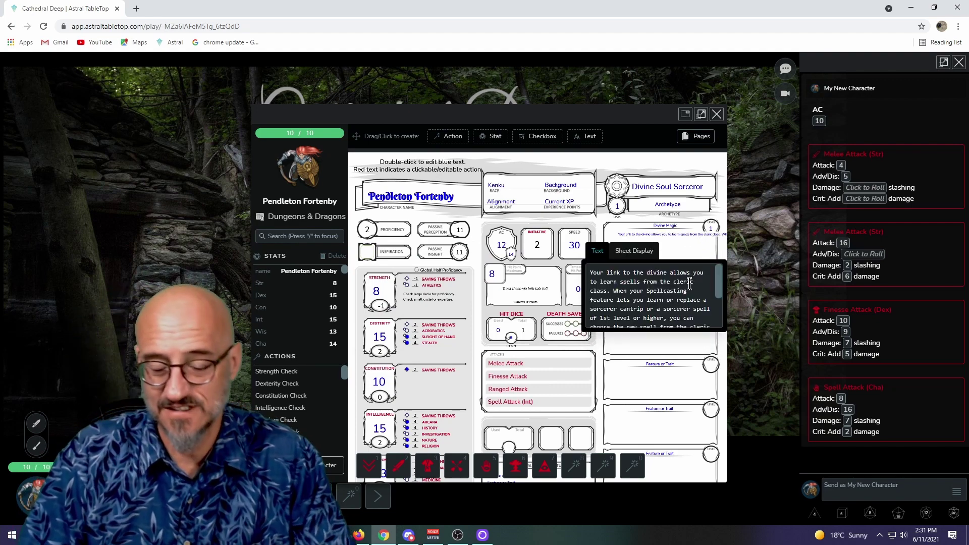
Cut the pasted Divine Magic text and delete the description text element from the sheet.
left_click_drag(588, 272, 672, 356)
key("ctrl+x")
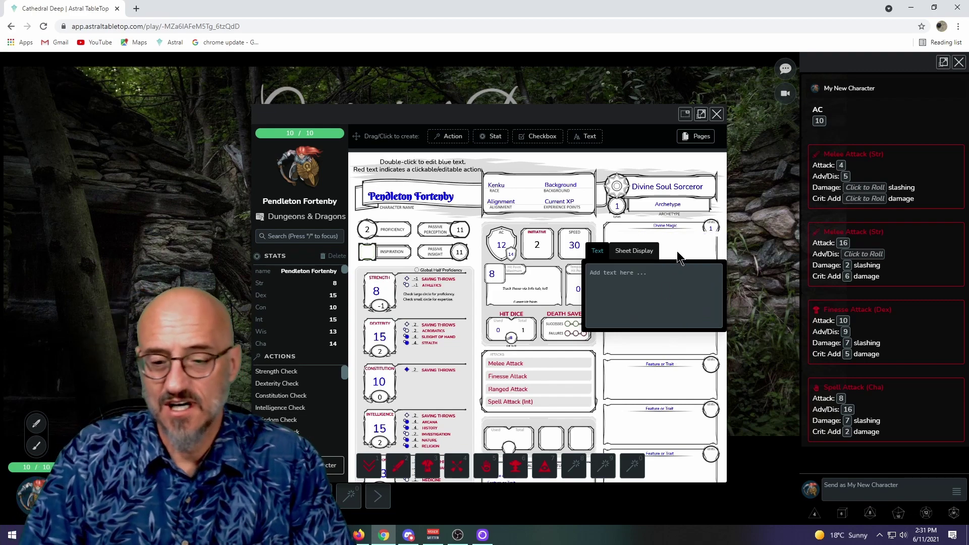
left_click(637, 251)
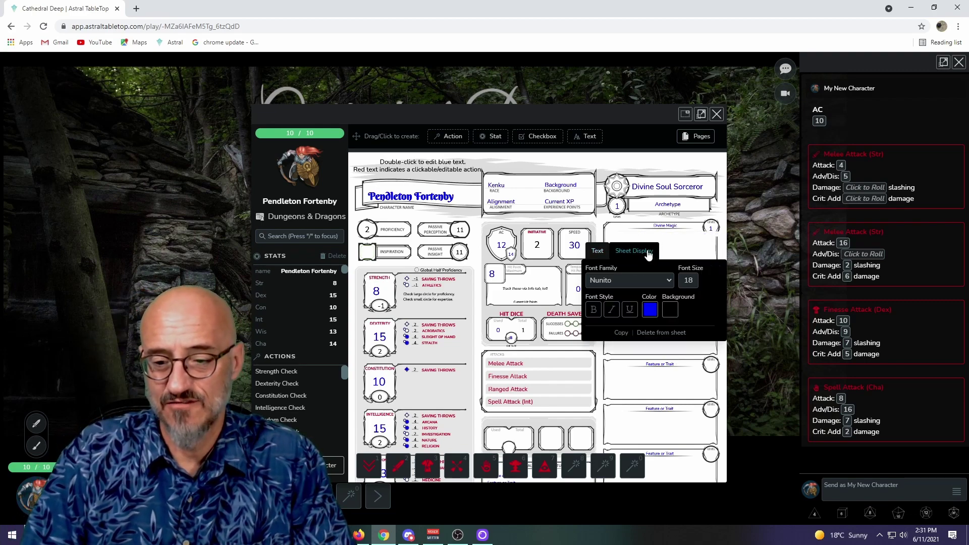
left_click(671, 333)
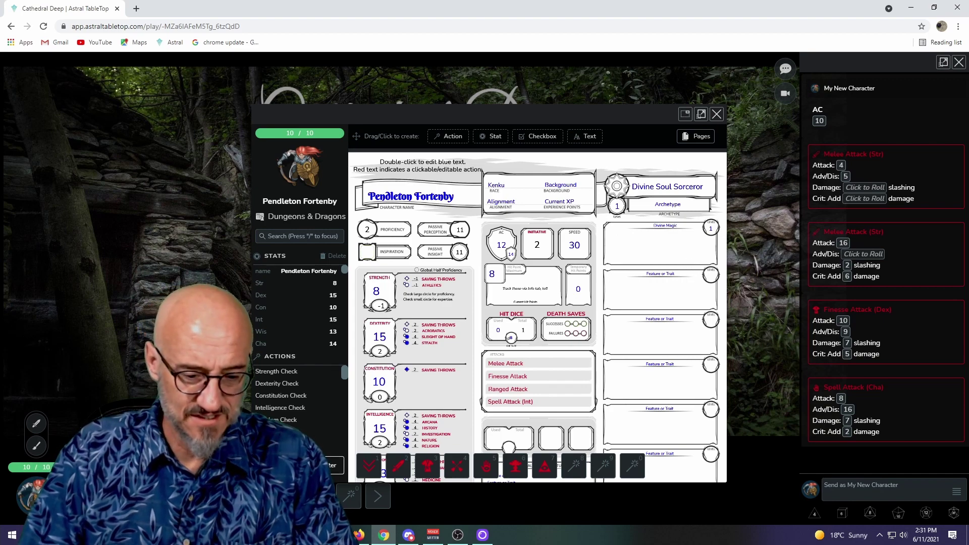
Finish building the character and send the Divine Magic feature to chat from the sheet.
left_click(303, 464)
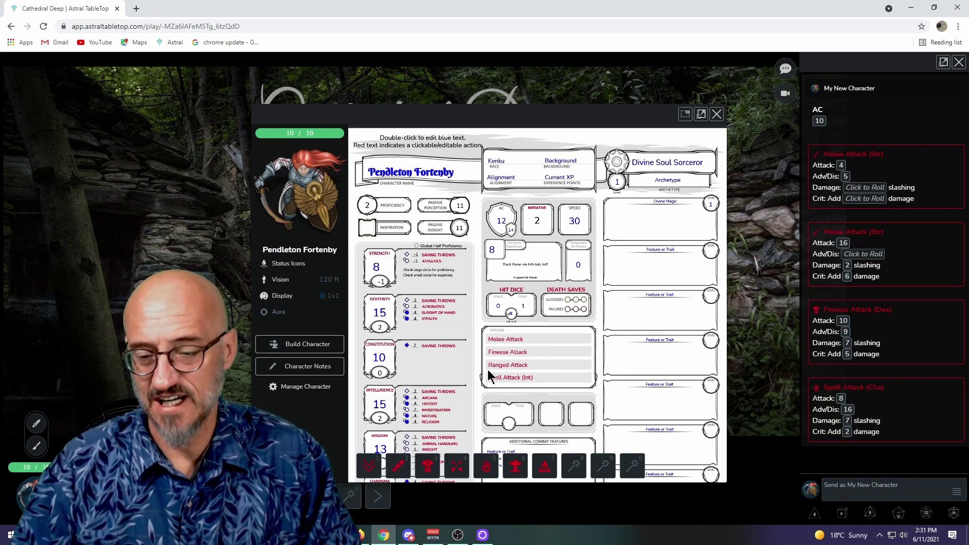
left_click(662, 203)
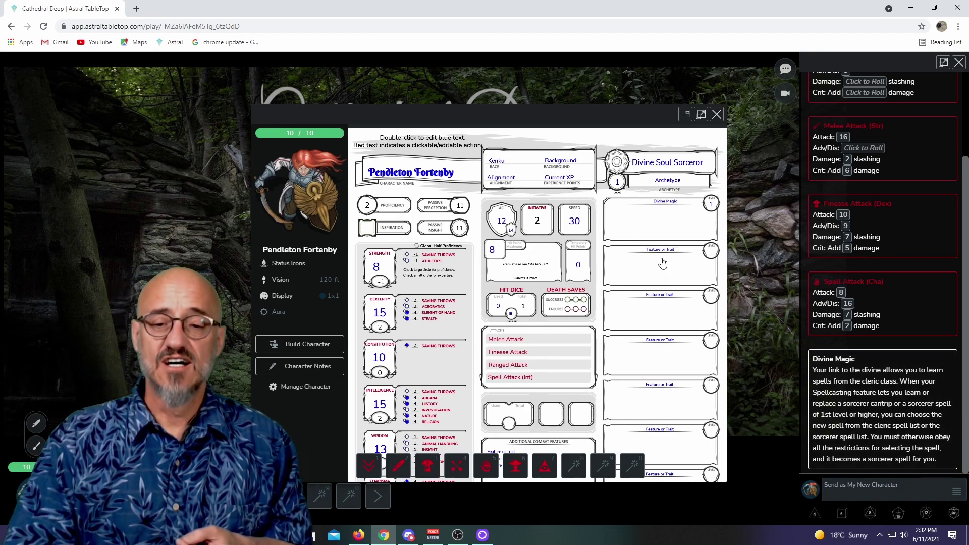
Return to building the character and review the Example Damaging Spell's chat action in the cantrips list on the spell page.
scroll(640, 293, "down", 2)
scroll(614, 329, "down", 6)
scroll(613, 328, "down", 3)
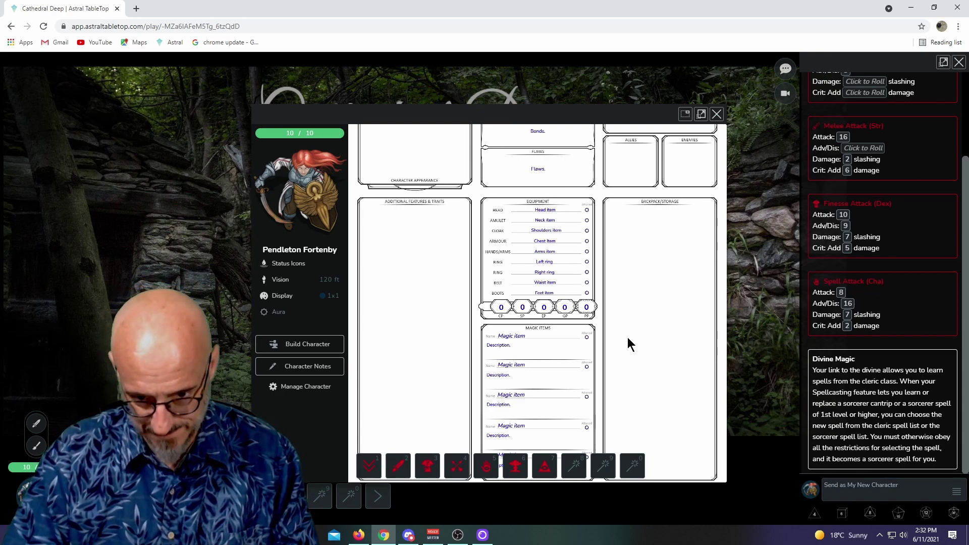
scroll(630, 343, "down", 5)
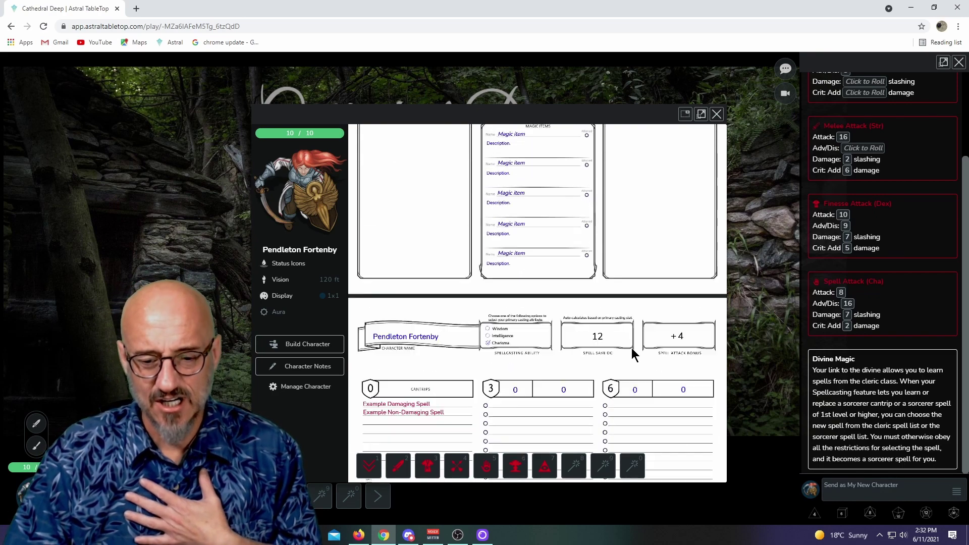
scroll(632, 352, "down", 2)
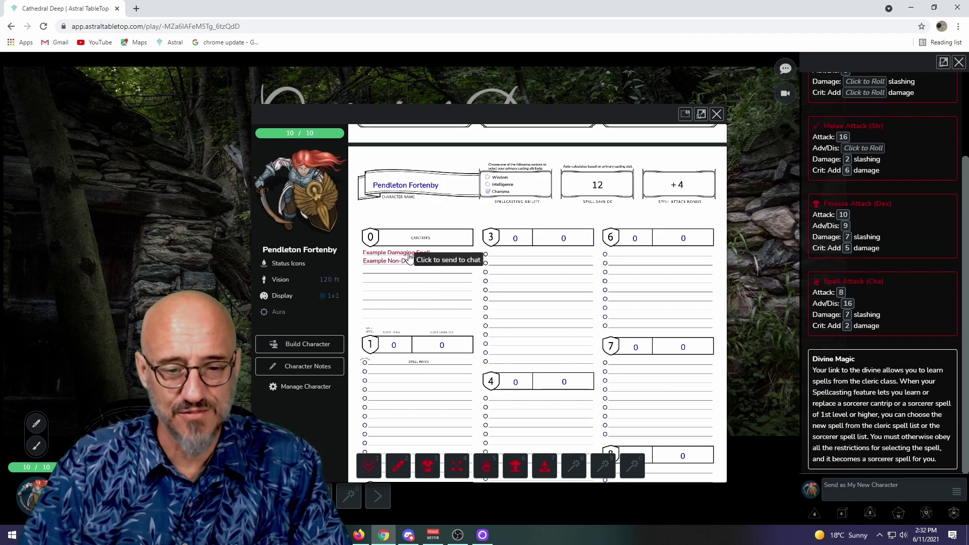
left_click(325, 345)
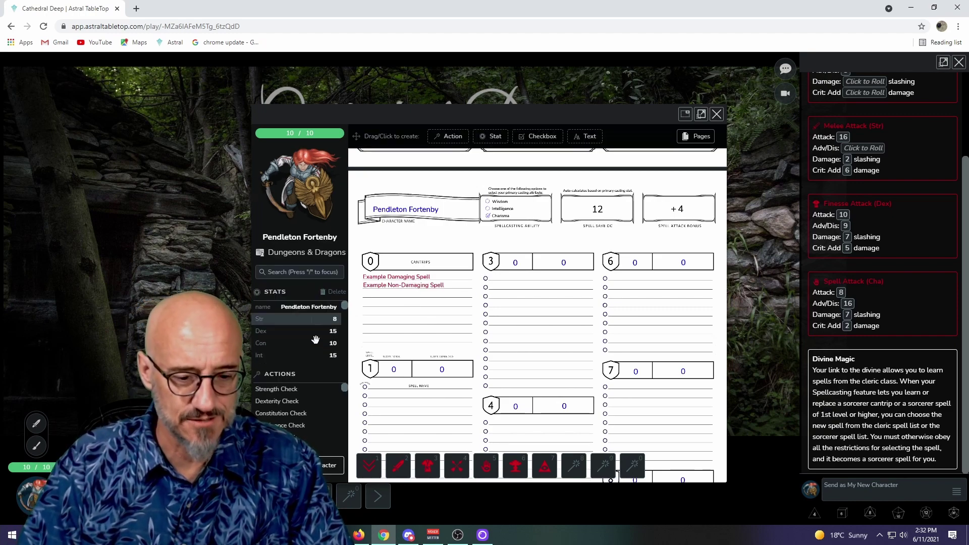
left_click(398, 278)
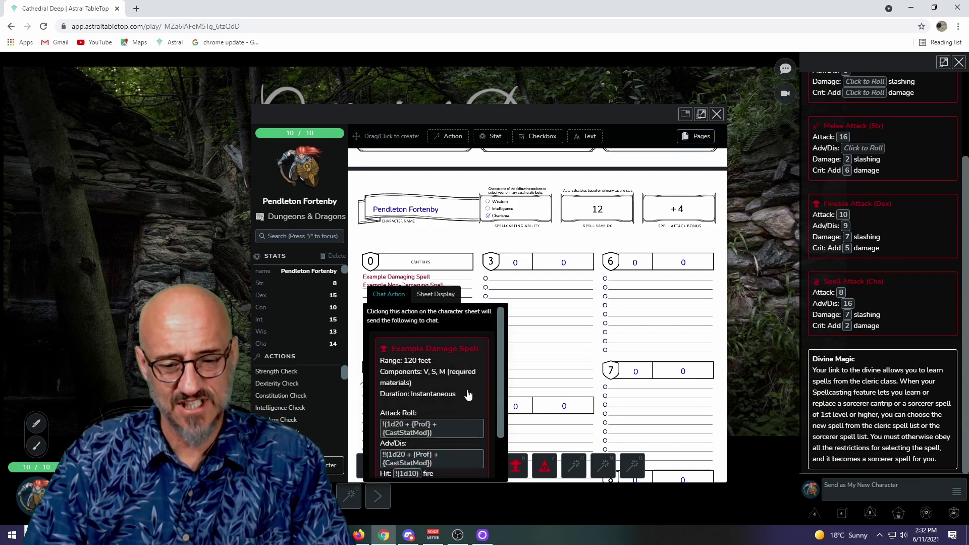
scroll(468, 394, "down", 2)
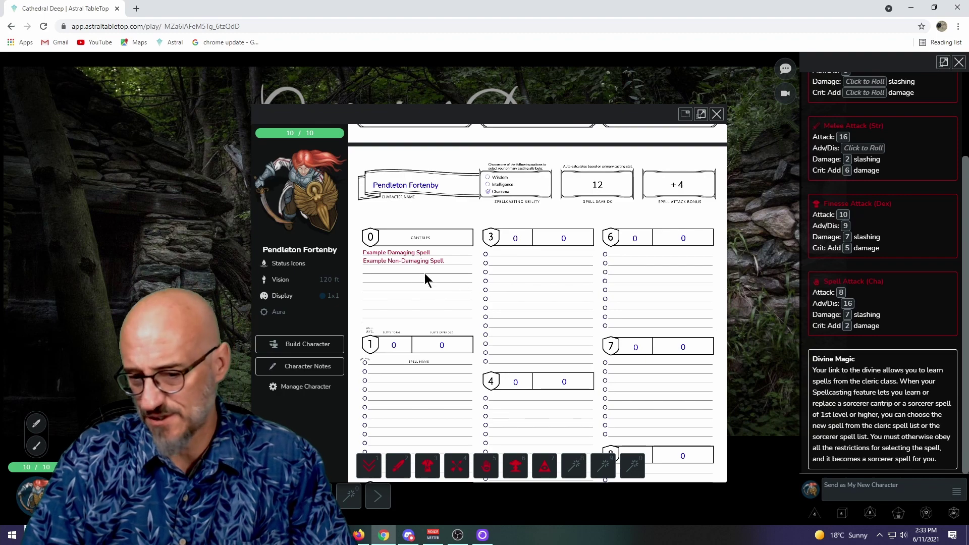
Send the Example Damaging Spell and the Example Non-Damaging Spell to chat from the cantrips list.
left_click(410, 255)
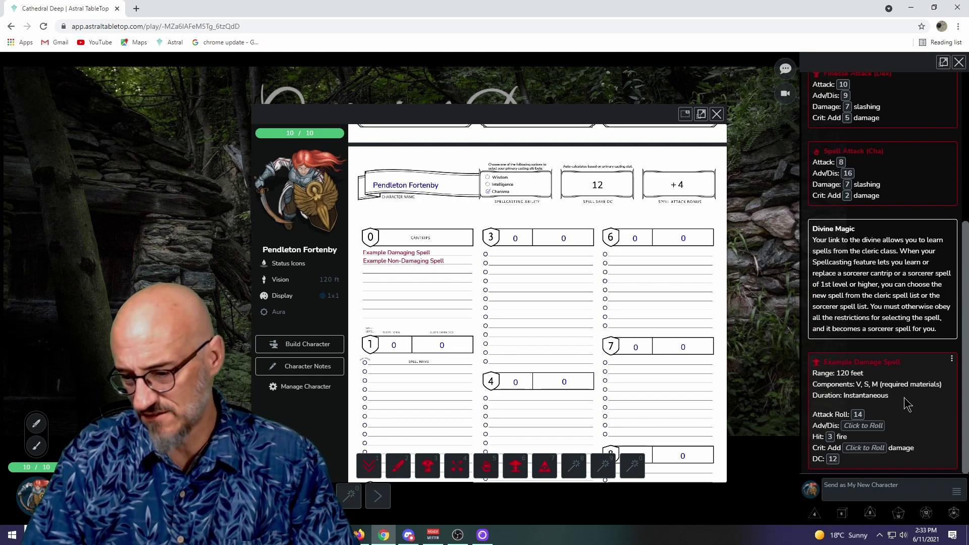
mouse_move(858, 415)
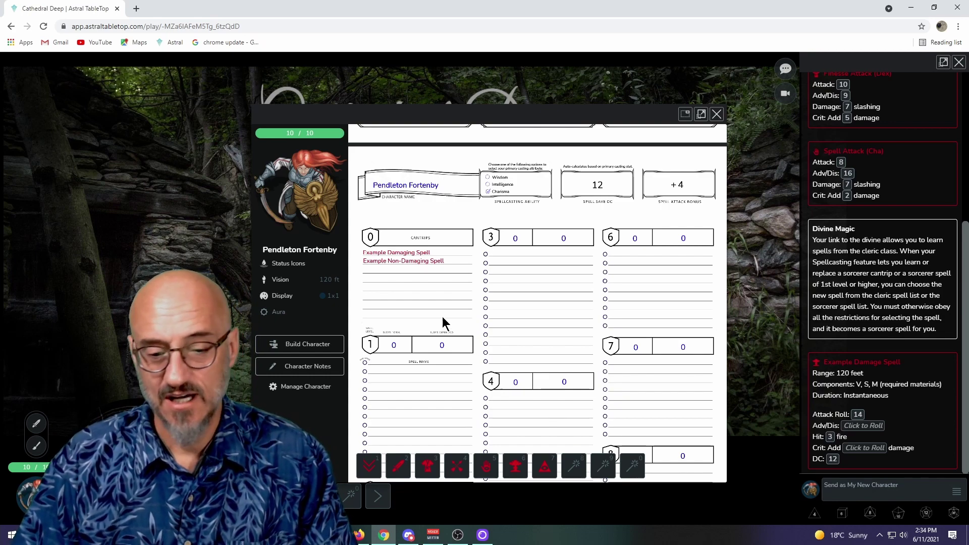
left_click(402, 261)
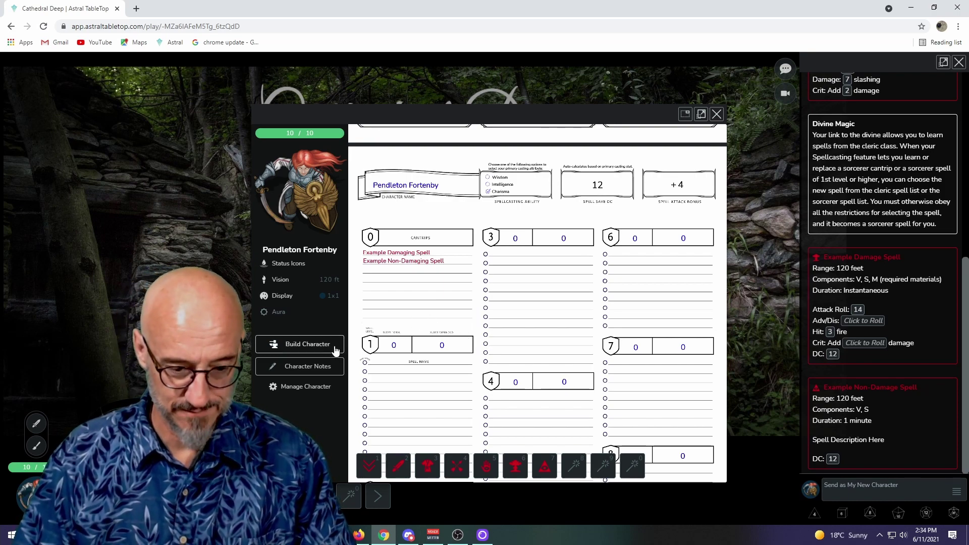
Close the character sheet and reopen it from the character's token on the map.
scroll(562, 314, "up", 15)
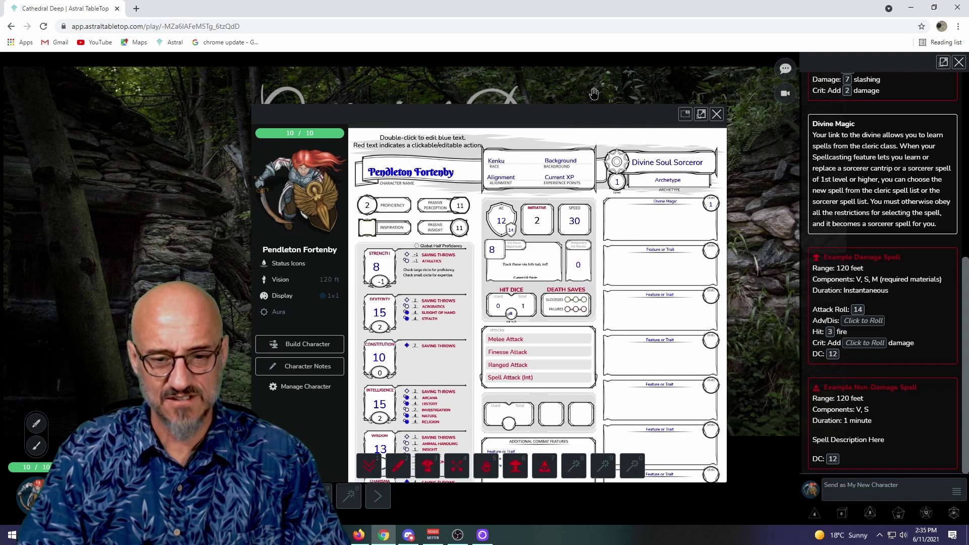
left_click(716, 114)
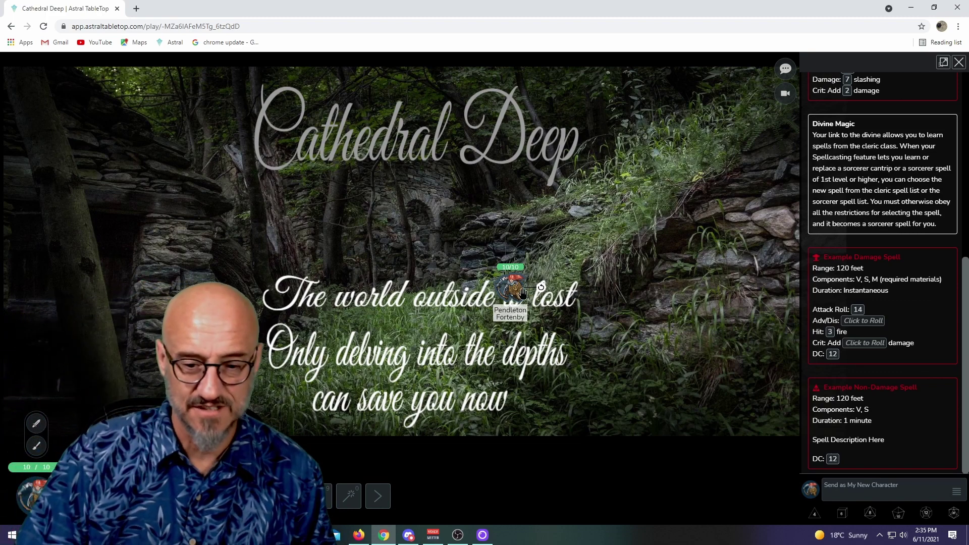
double_click(522, 285)
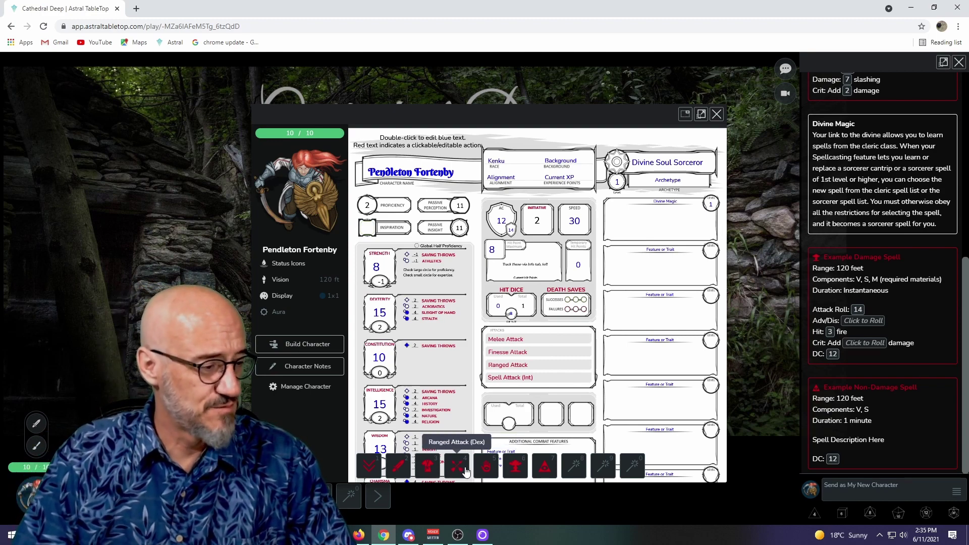
Roll Initiative, Melee Attack (Str), Finesse Attack (Dex) and Ranged Attack (Dex) to chat from the character's action shortcuts.
left_click(370, 467)
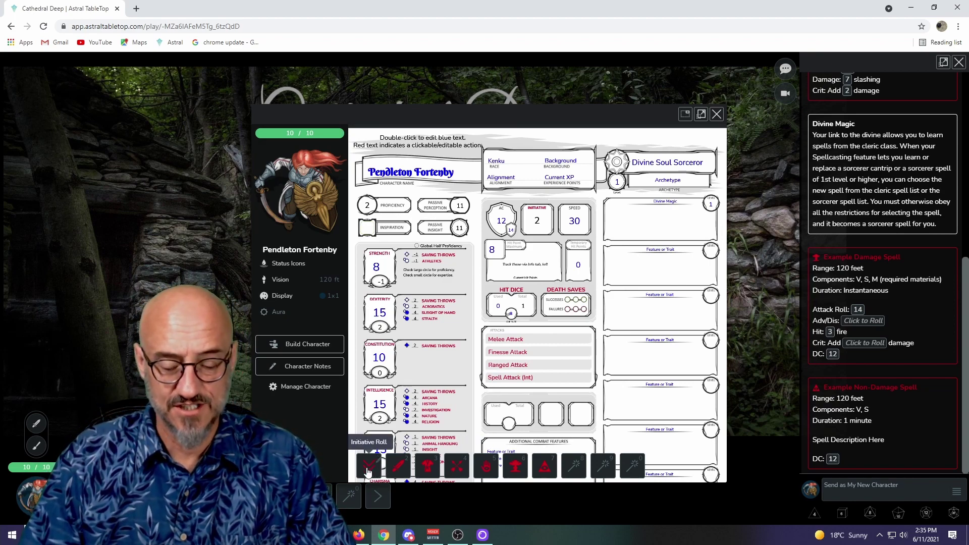
mouse_move(912, 458)
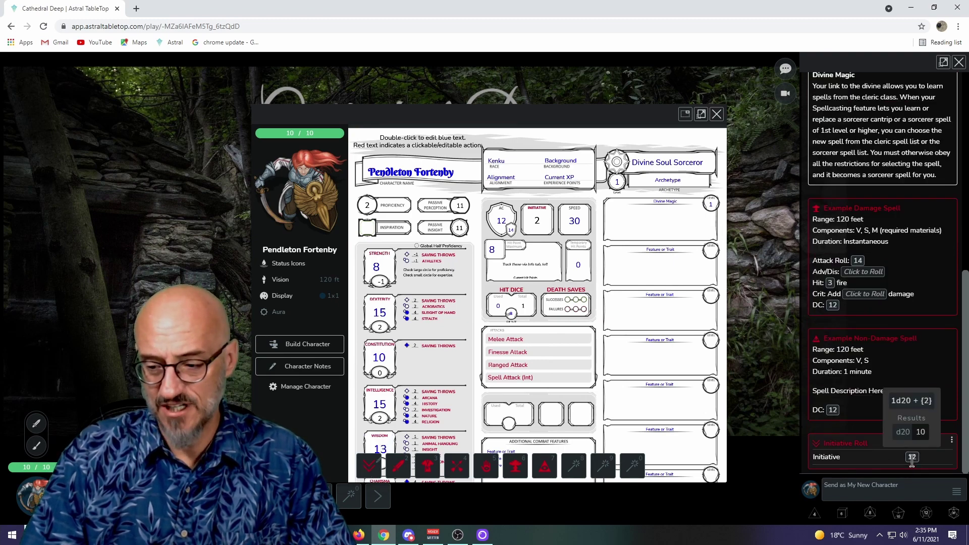
left_click(399, 467)
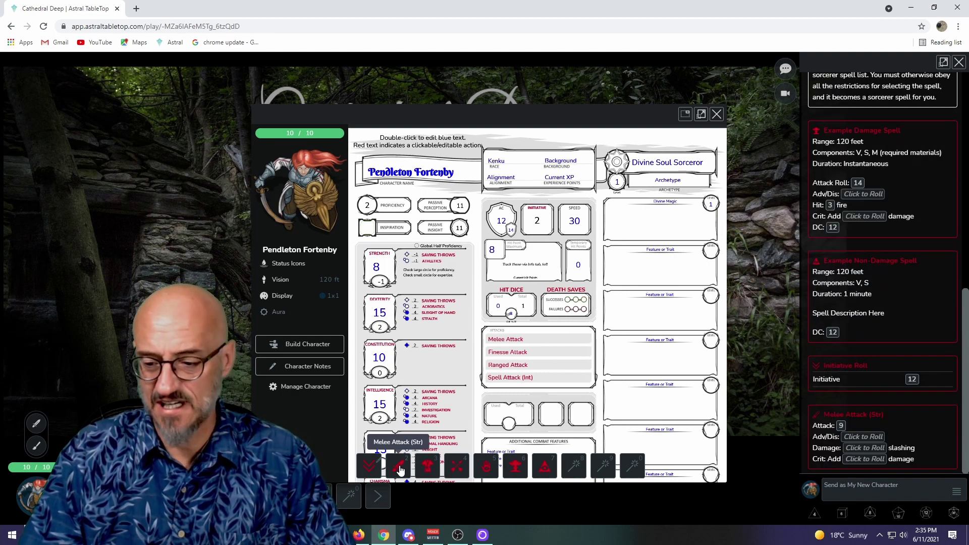
left_click(428, 470)
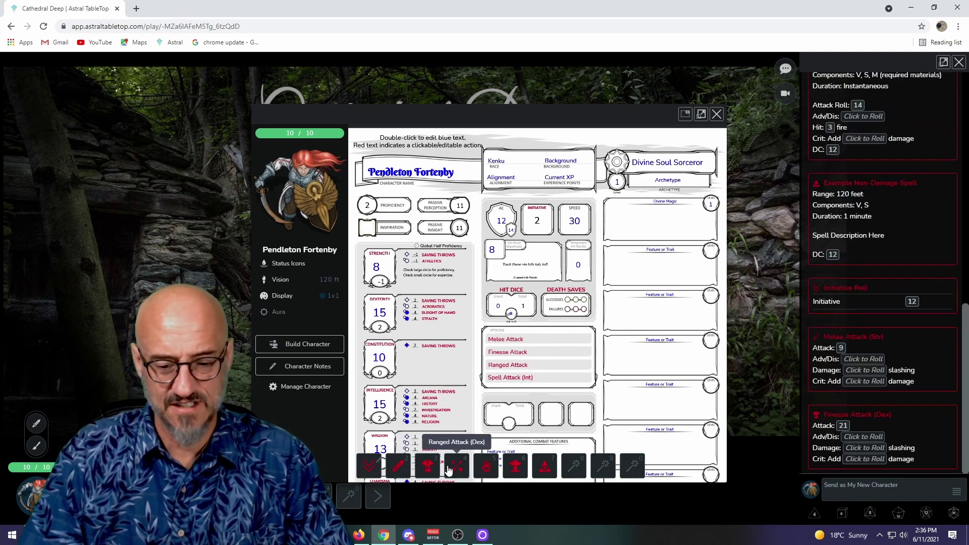
mouse_move(835, 429)
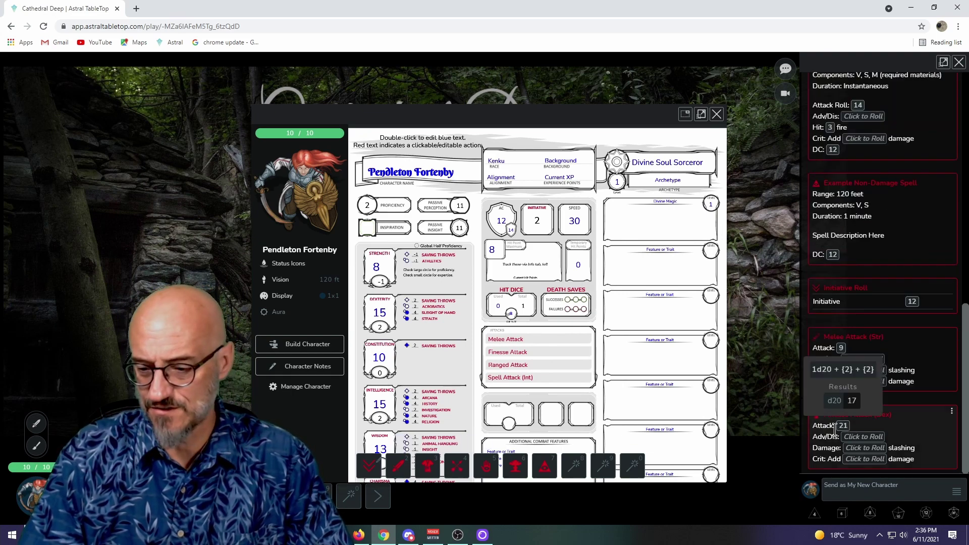
left_click(456, 466)
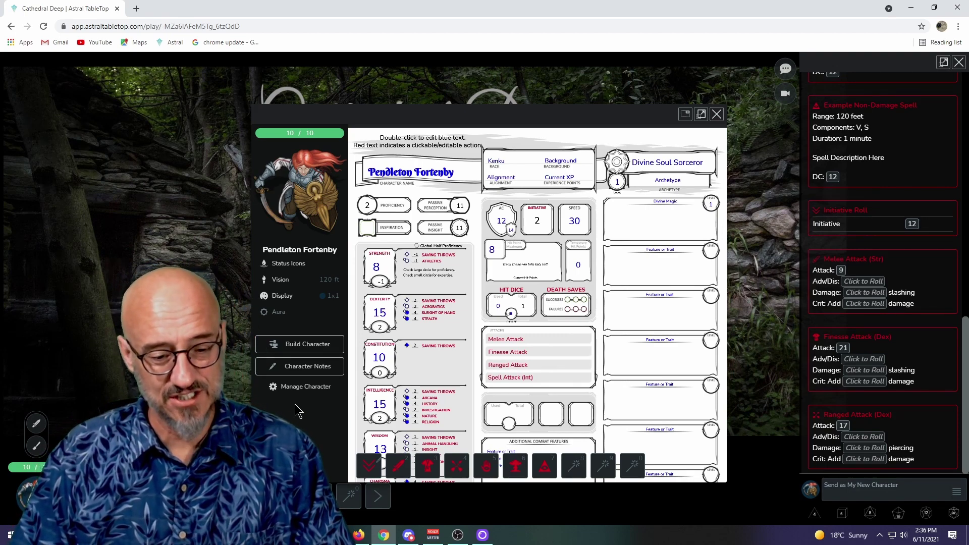
Return to building the character and look through the sheet's pages down to the spell page.
left_click(303, 346)
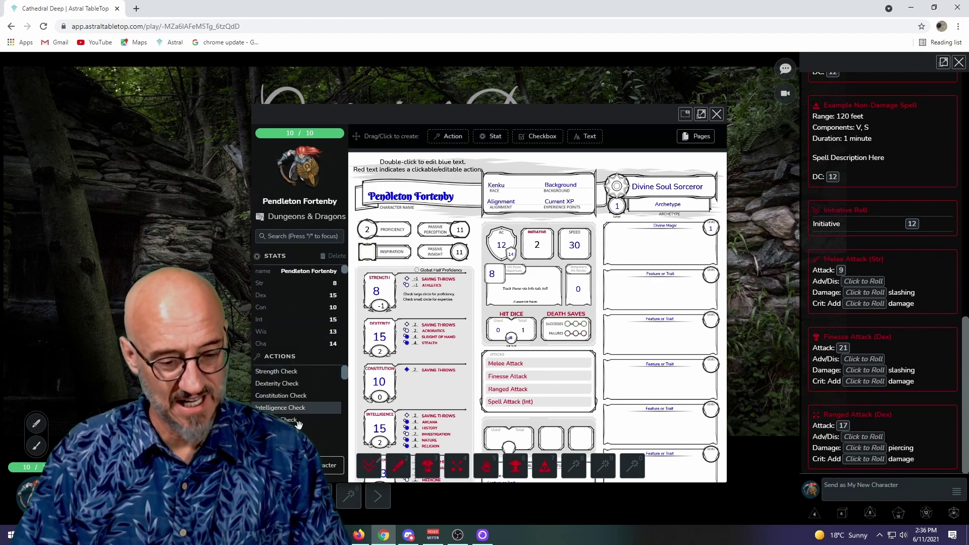
scroll(474, 426, "down", 10)
scroll(473, 424, "up", 5)
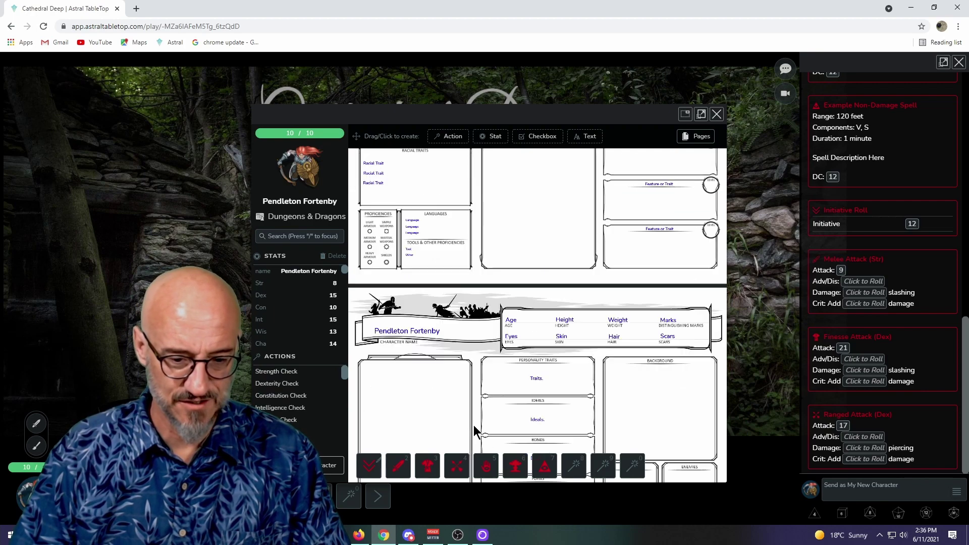
scroll(473, 425, "down", 4)
scroll(473, 426, "down", 8)
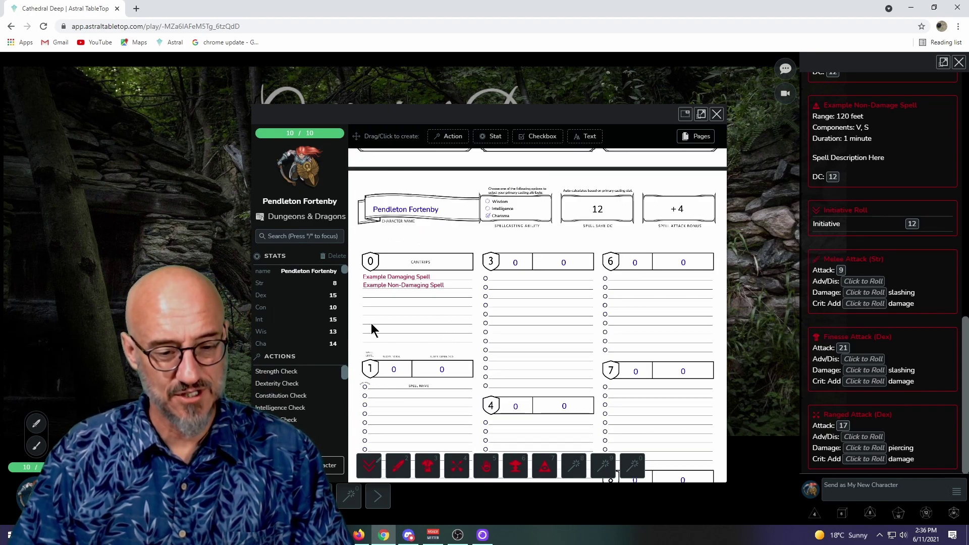
scroll(481, 307, "up", 10)
scroll(481, 306, "up", 3)
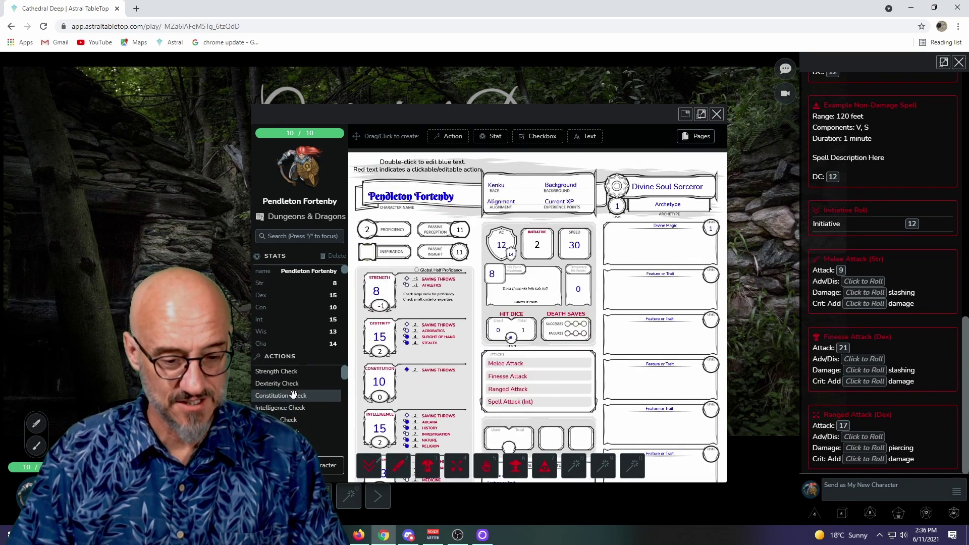
Assign the Strength Check action to the free shortcut slot after Example Non-Damage Spell, roll it three times, and finish building.
scroll(291, 396, "down", 5)
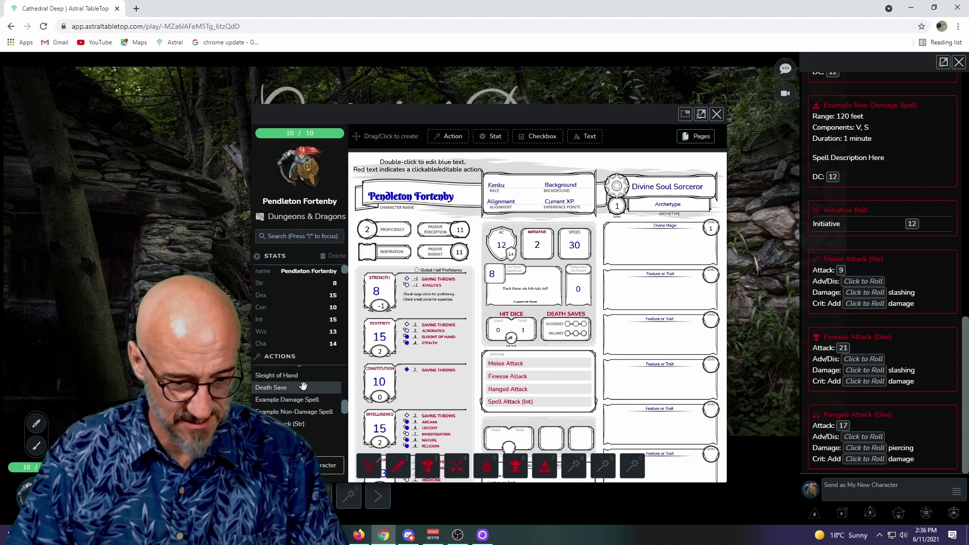
scroll(298, 394, "up", 5)
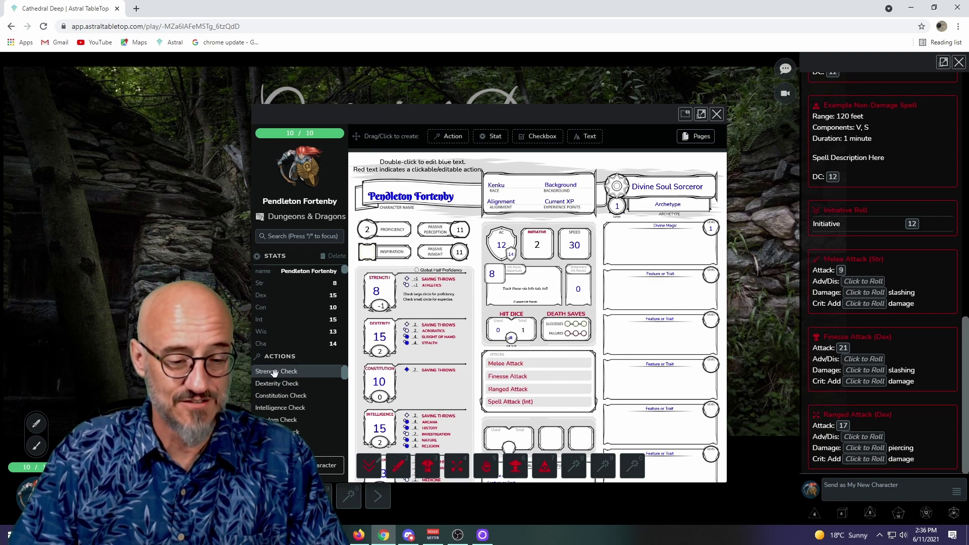
left_click_drag(270, 371, 576, 466)
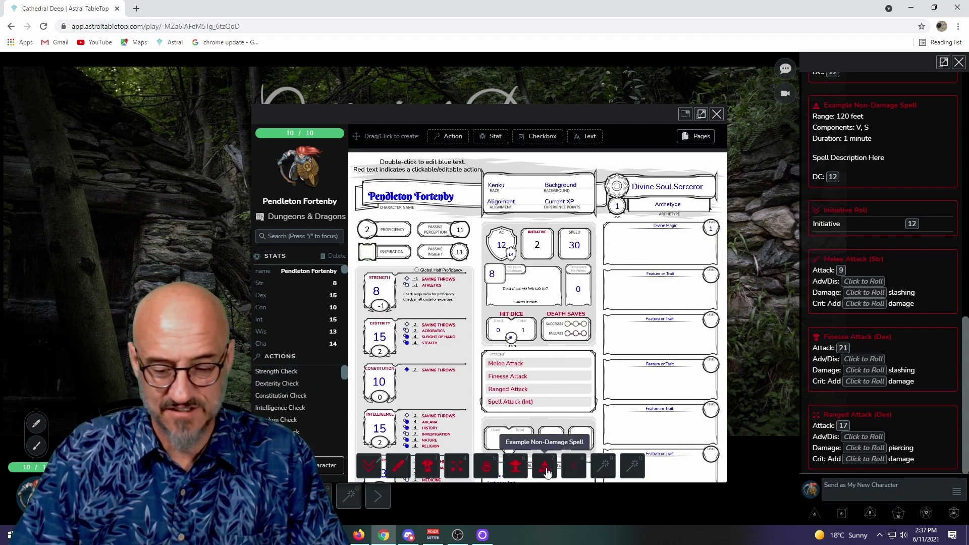
left_click(574, 468)
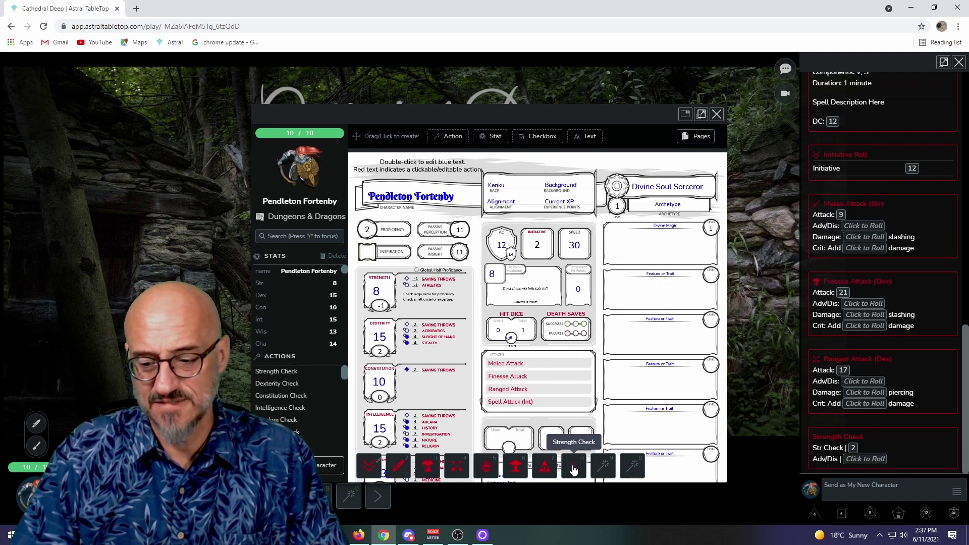
left_click(574, 469)
left_click(574, 469)
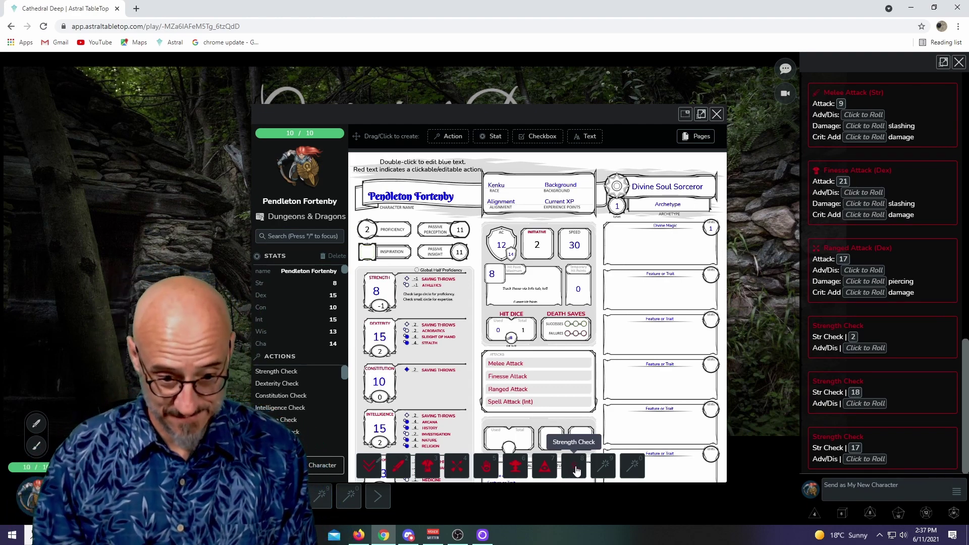
left_click(323, 465)
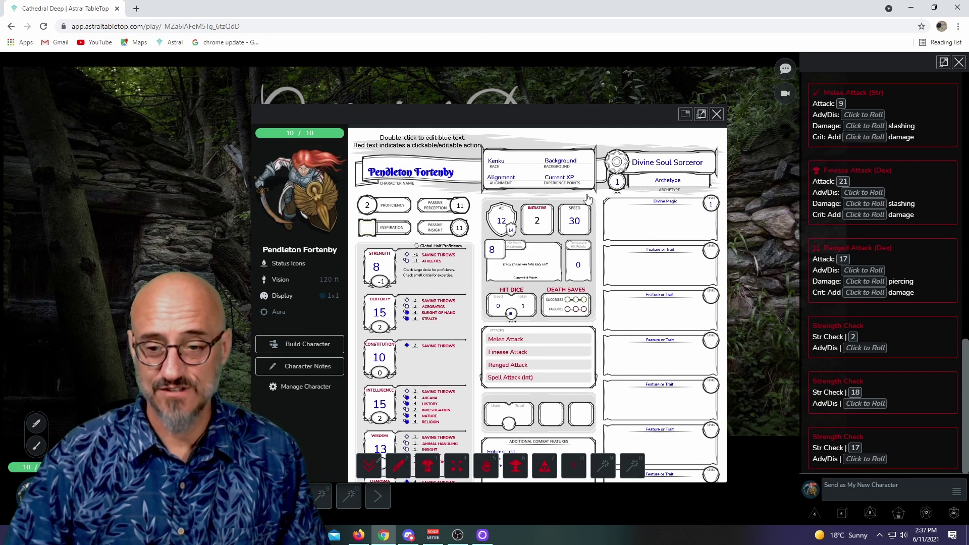
Add a new action to the spell page and place it on the first spell line under level 1.
scroll(525, 336, "down", 3)
scroll(524, 334, "down", 3)
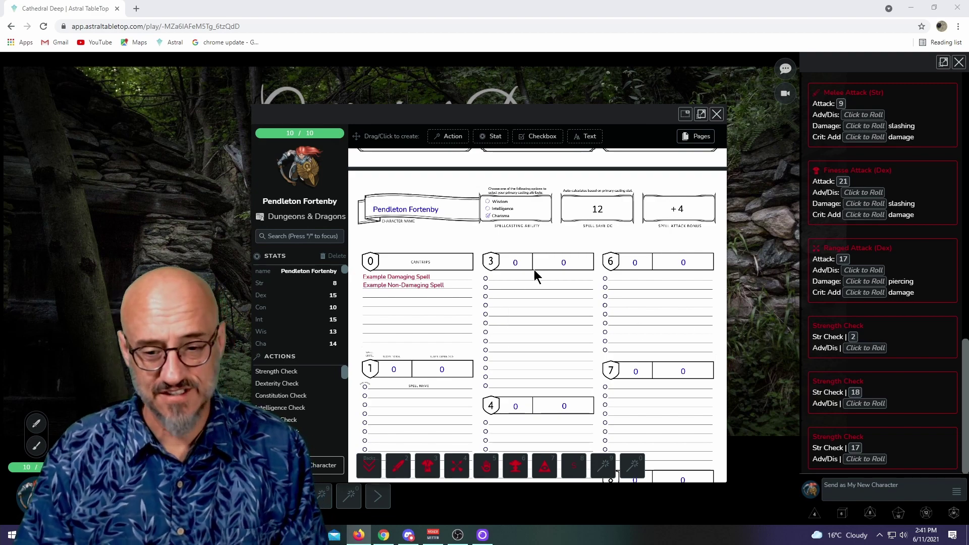
left_click(448, 137)
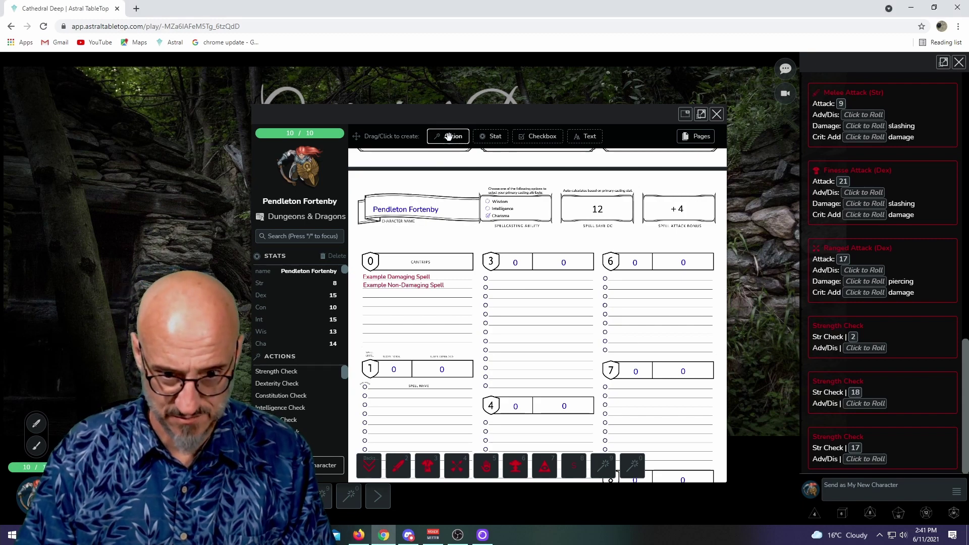
left_click(546, 323)
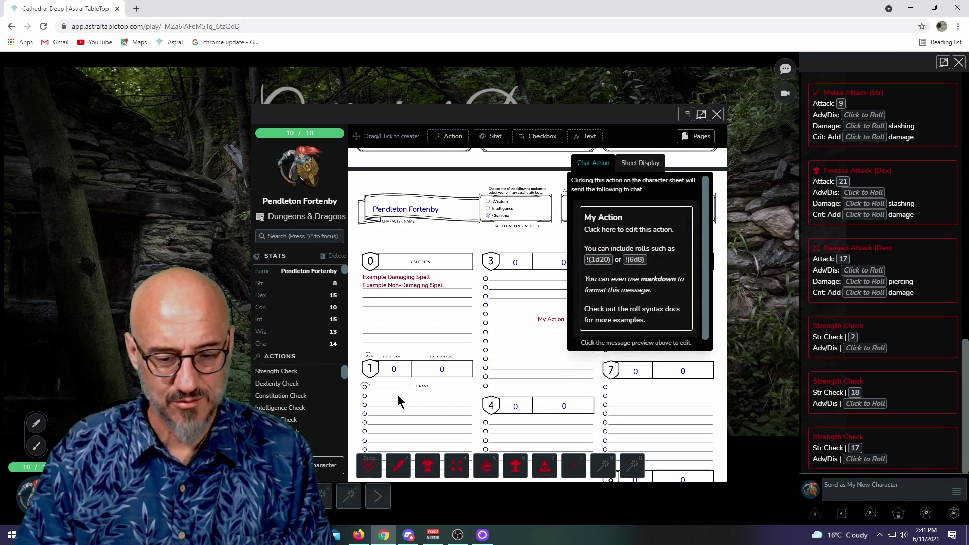
left_click_drag(548, 324, 386, 399)
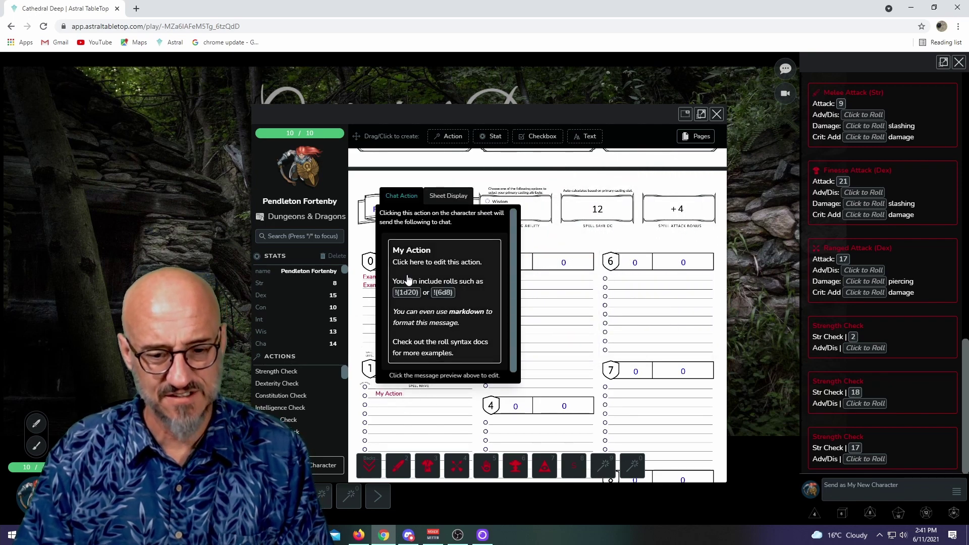
Title the new level 1 spell's chat action Burning Hands.
left_click(474, 328)
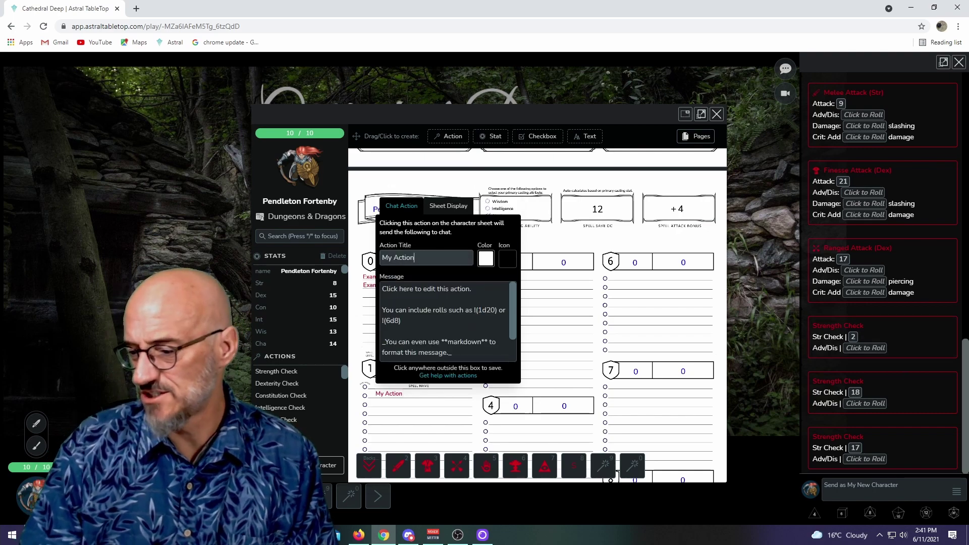
key("alt+Tab")
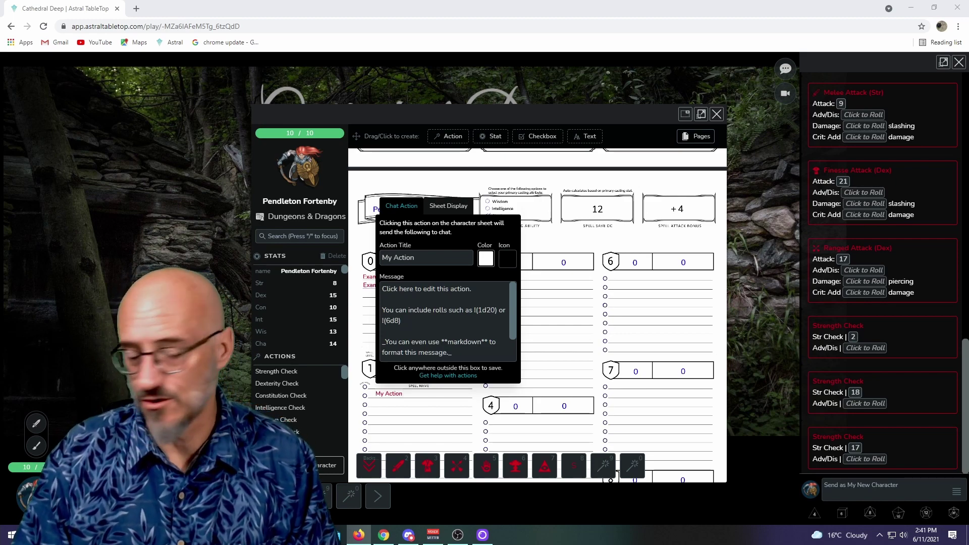
left_click(434, 258)
key("BackSpace")
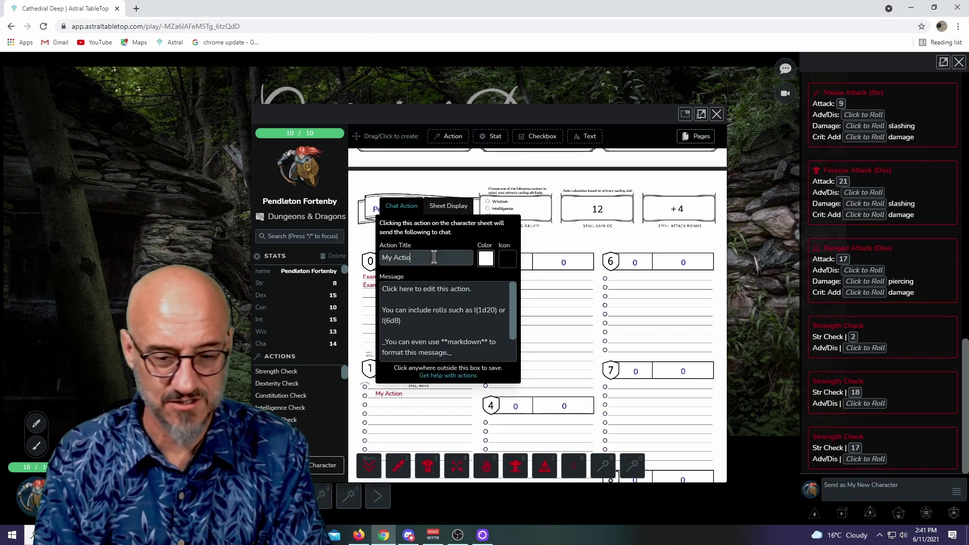
key("BackSpace")
key("BackSpace")
key("BackSpace")
key("BackSpace")
key("BackSpace")
key("BackSpace")
key("BackSpace")
key("BackSpace")
type("Burning Hands")
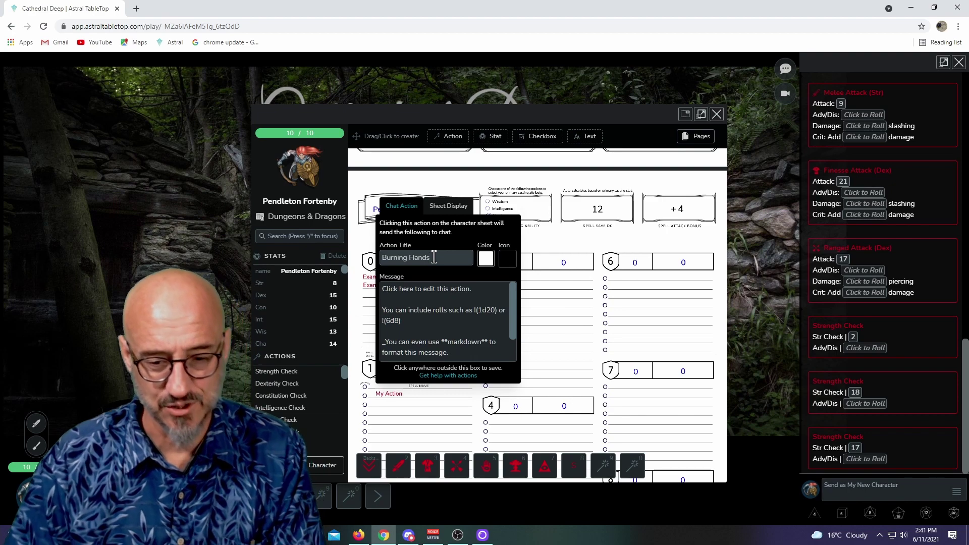
Replace the default message with the copied Burning Hands text, covering range, cast time, duration, 3d6 fire damage and extra damage for slot levels 2 to 5.
left_click(425, 294)
left_click_drag(383, 289, 462, 360)
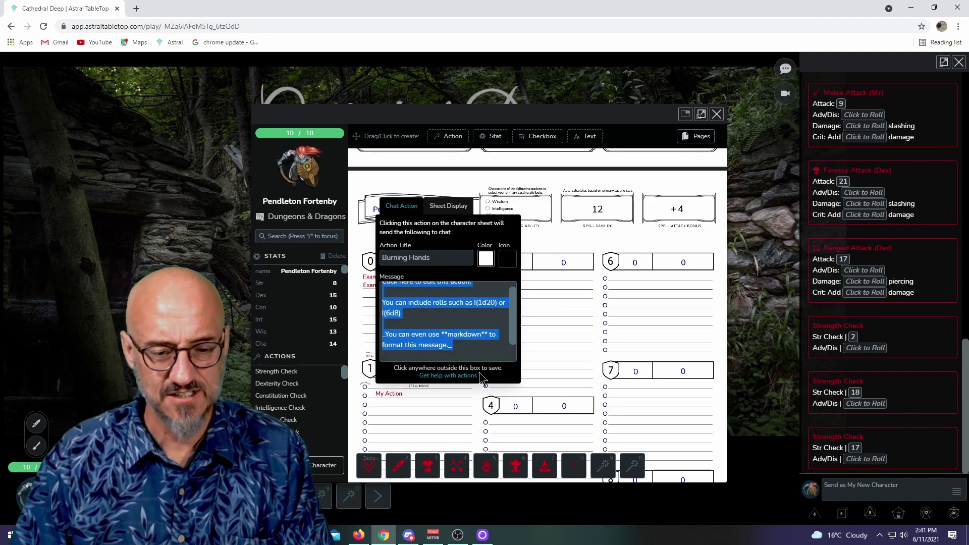
key("BackSpace")
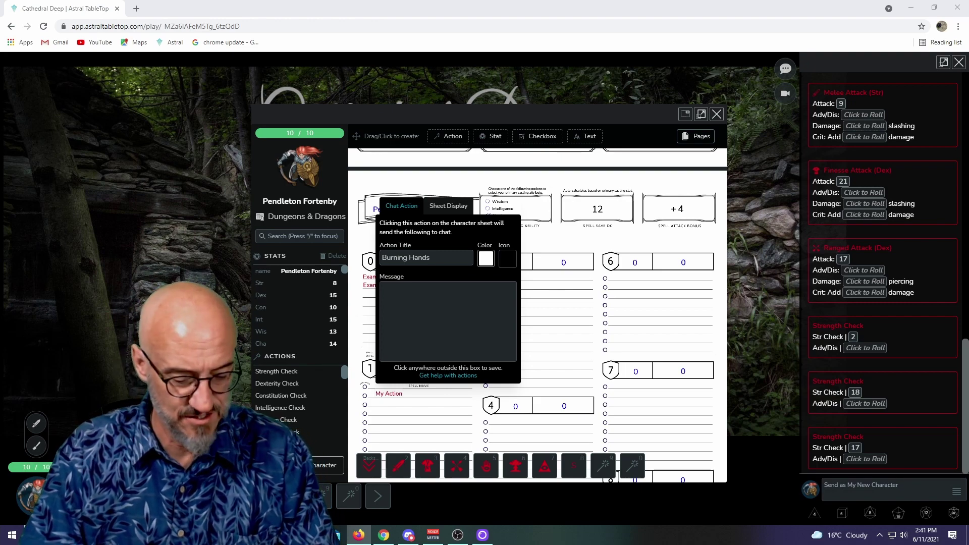
left_click(433, 303)
key("ctrl+v")
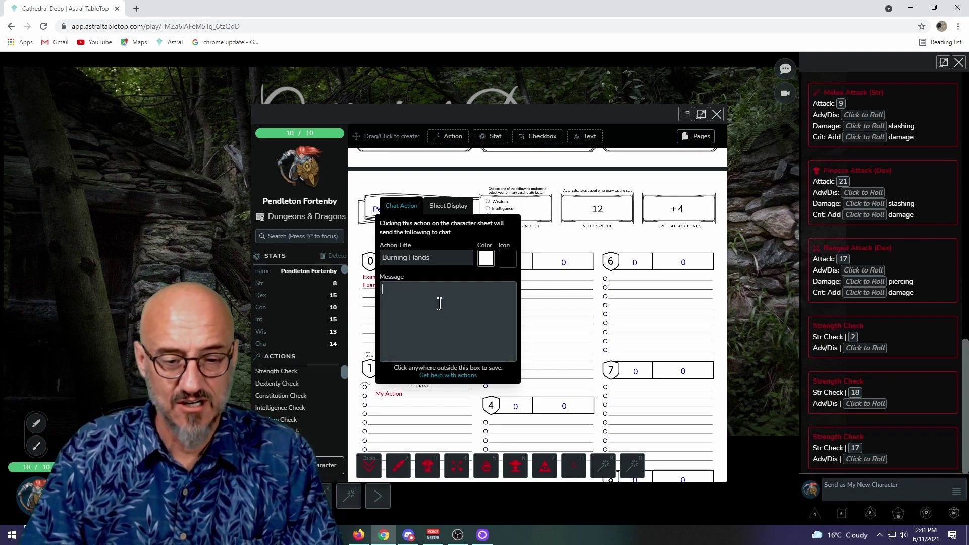
scroll(488, 349, "up", 10)
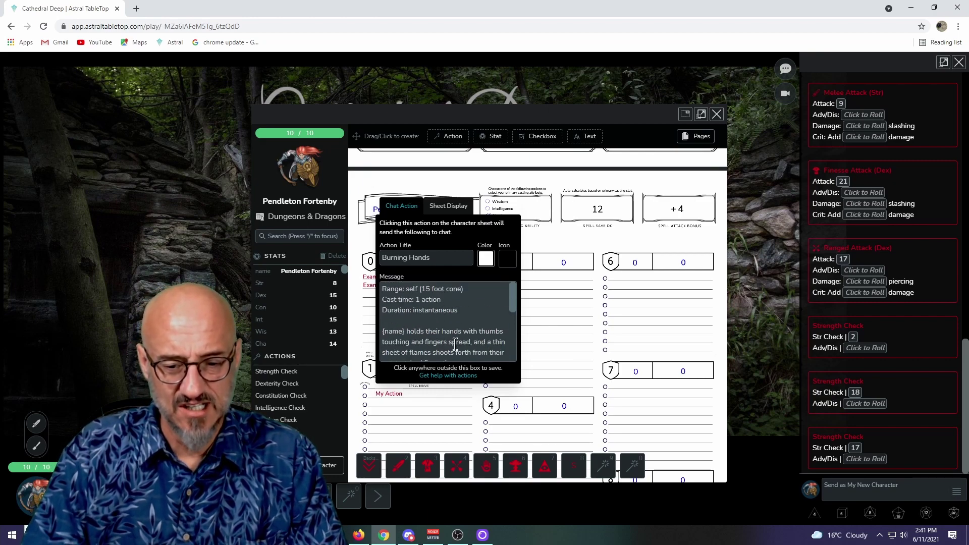
scroll(456, 346, "down", 1)
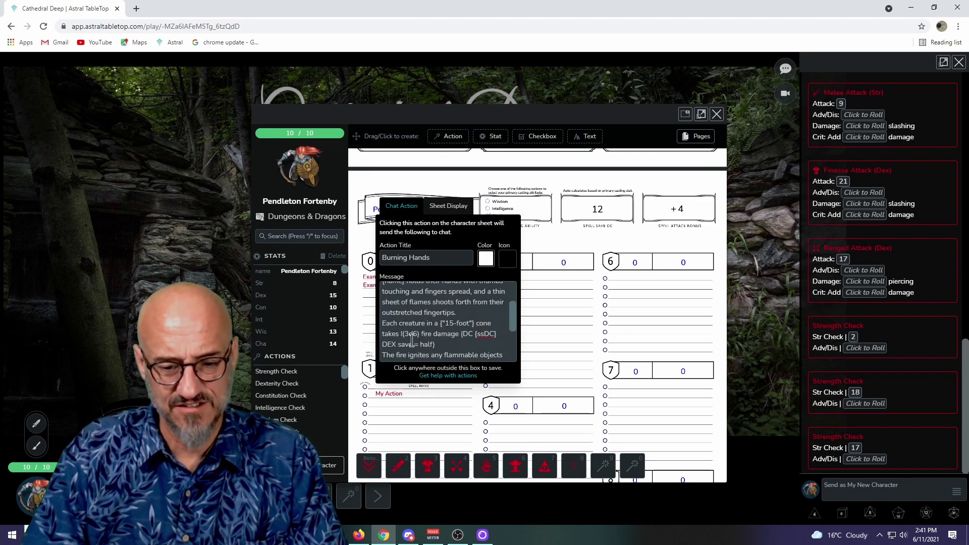
scroll(456, 349, "down", 2)
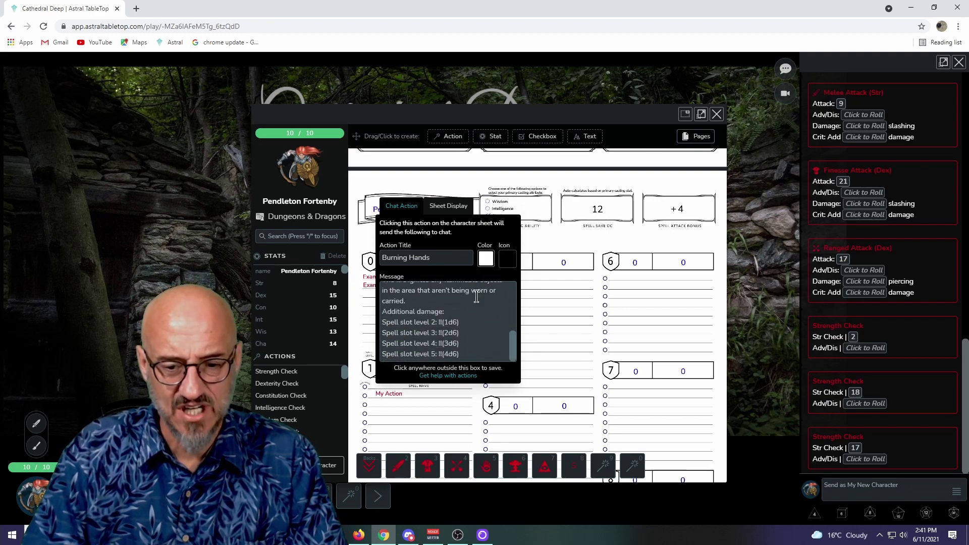
left_click(446, 180)
left_click(450, 176)
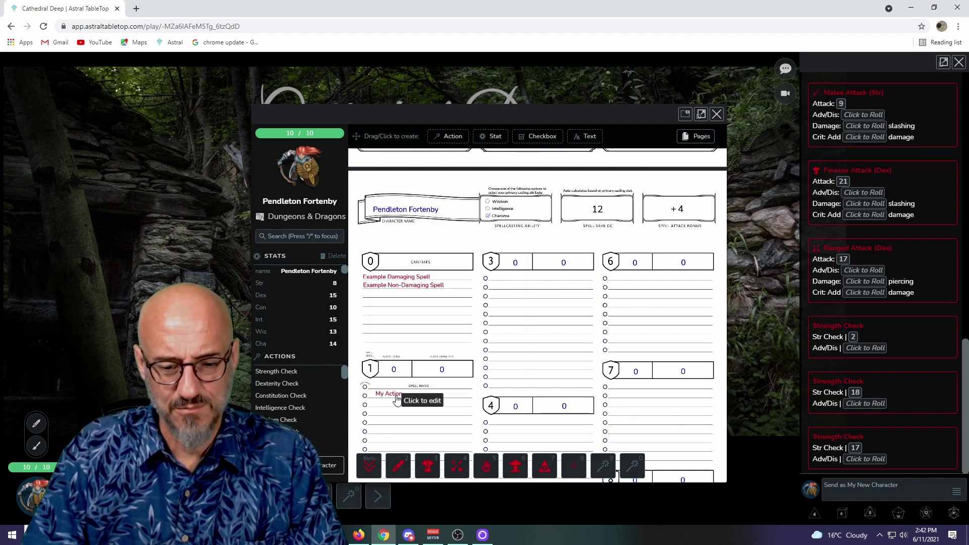
Set the new action's sheet display text to Burning Hands and finish building the character.
left_click(406, 399)
left_click(449, 197)
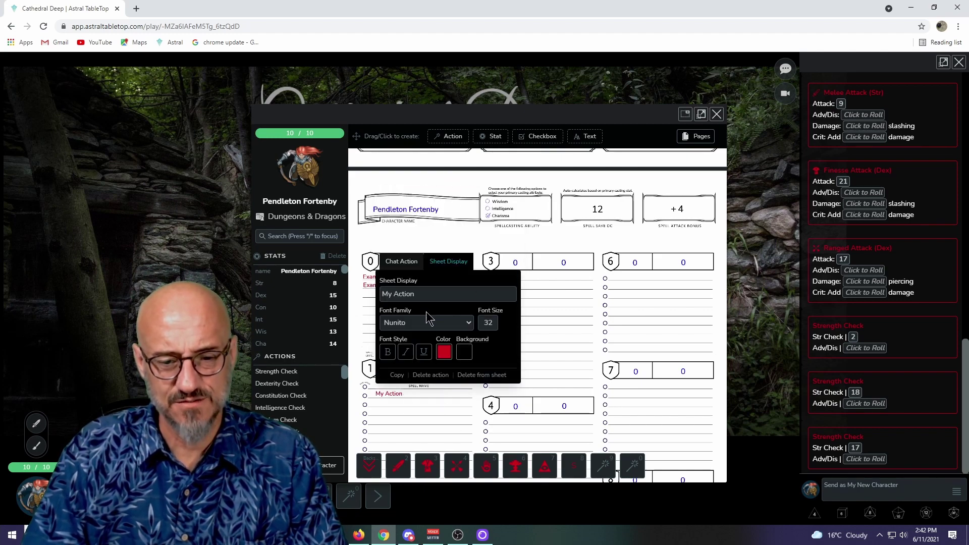
key("BackSpace")
key("BackSpace")
key("BackSpace")
key("BackSpace")
key("BackSpace")
key("BackSpace")
key("BackSpace")
key("BackSpace")
key("BackSpace")
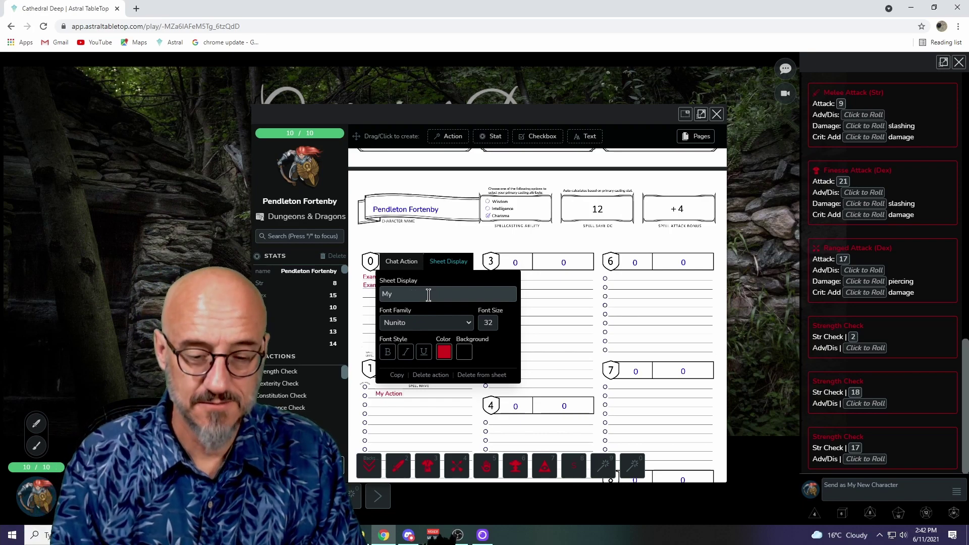
type("Burning")
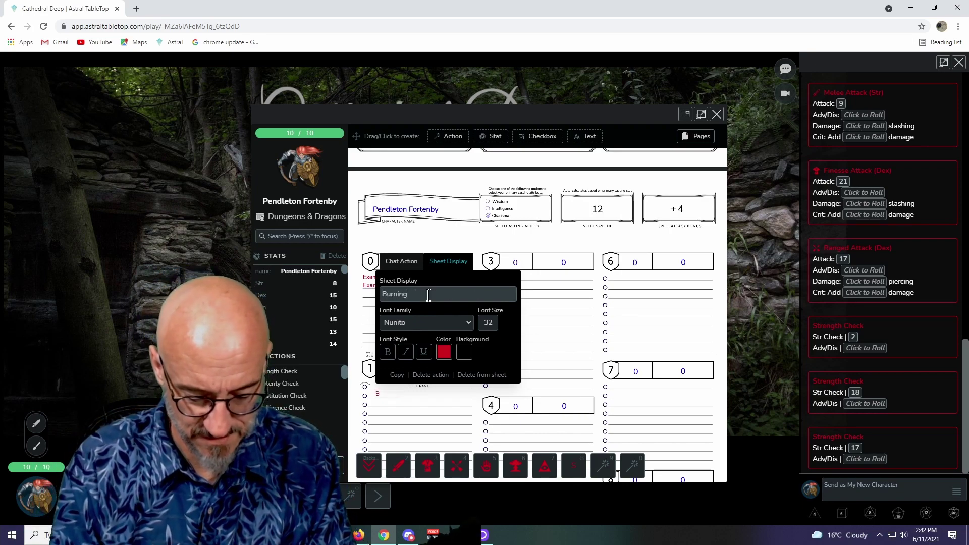
type(" Hands")
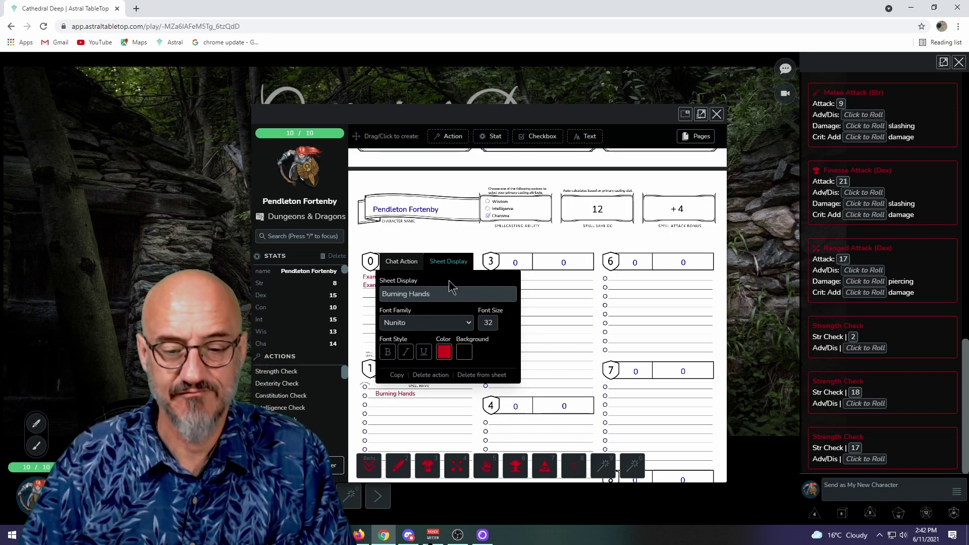
left_click(568, 351)
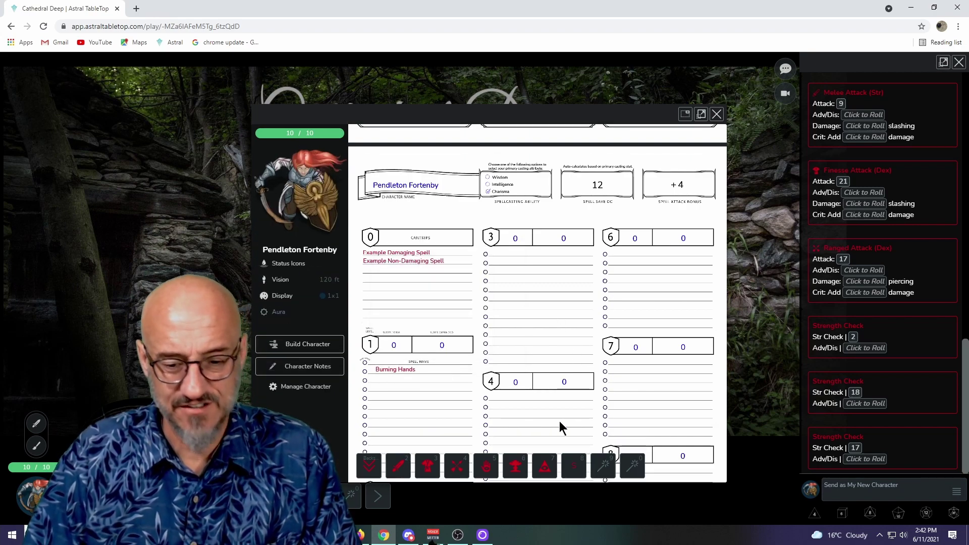
Send Burning Hands to chat from the level 1 spells and roll its additional damage for spell slot levels 2 and 3.
left_click(396, 371)
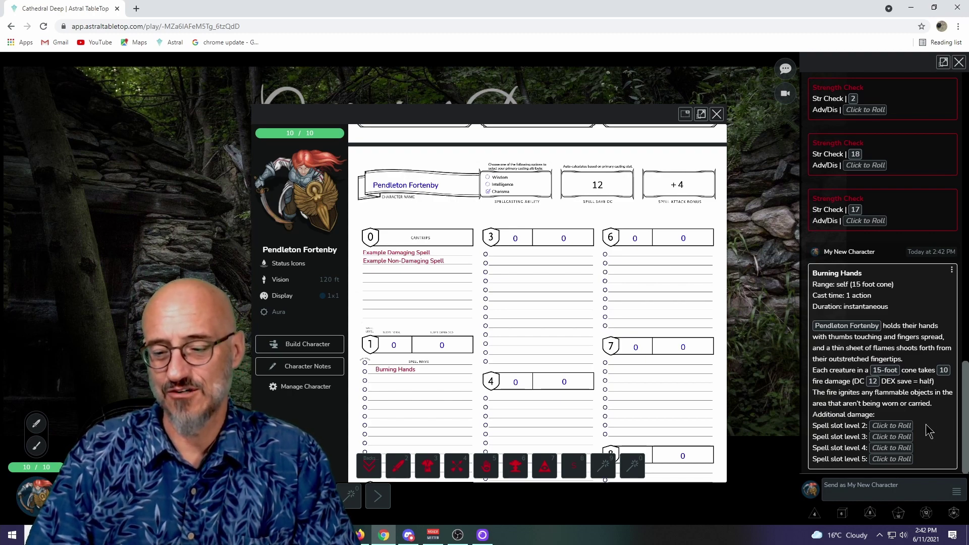
left_click(901, 427)
left_click(898, 437)
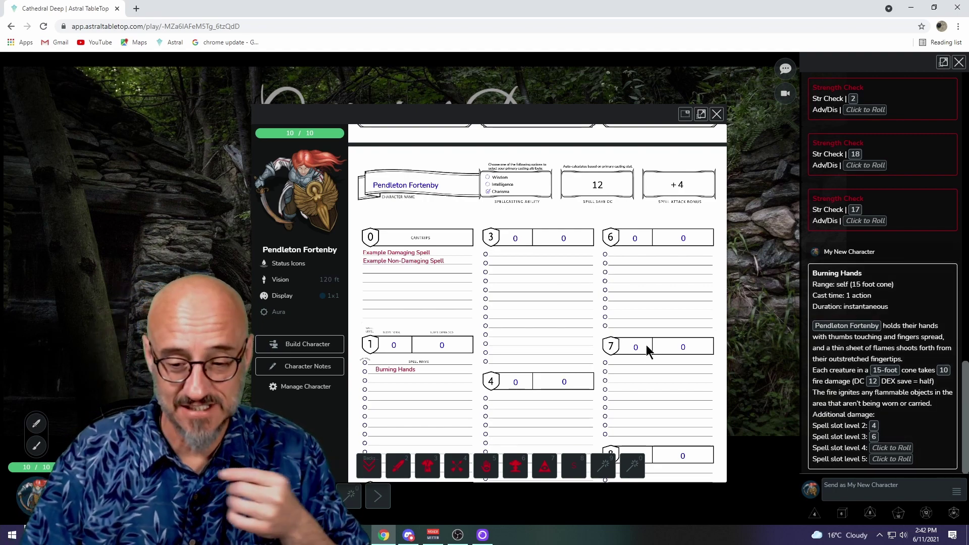
scroll(419, 373, "down", 3)
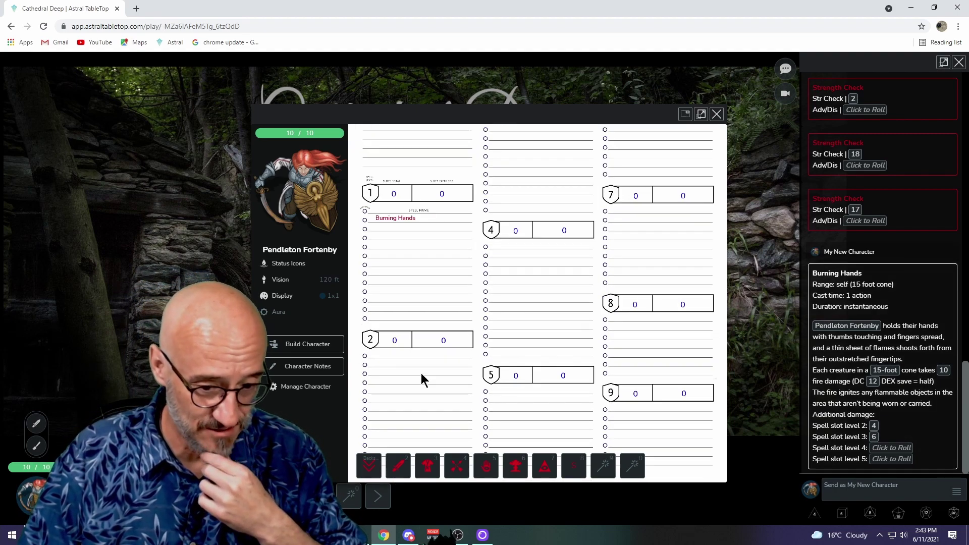
scroll(420, 373, "up", 3)
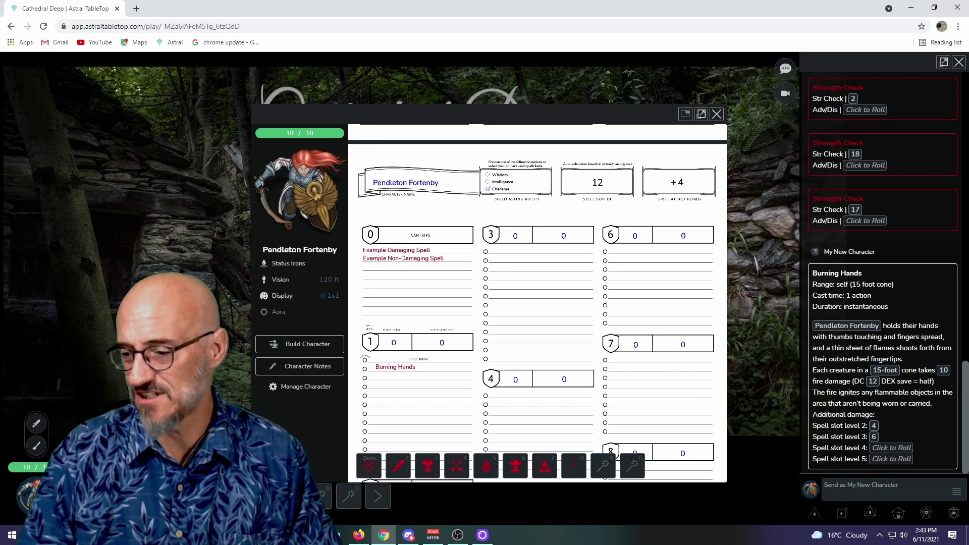
key("alt+Tab")
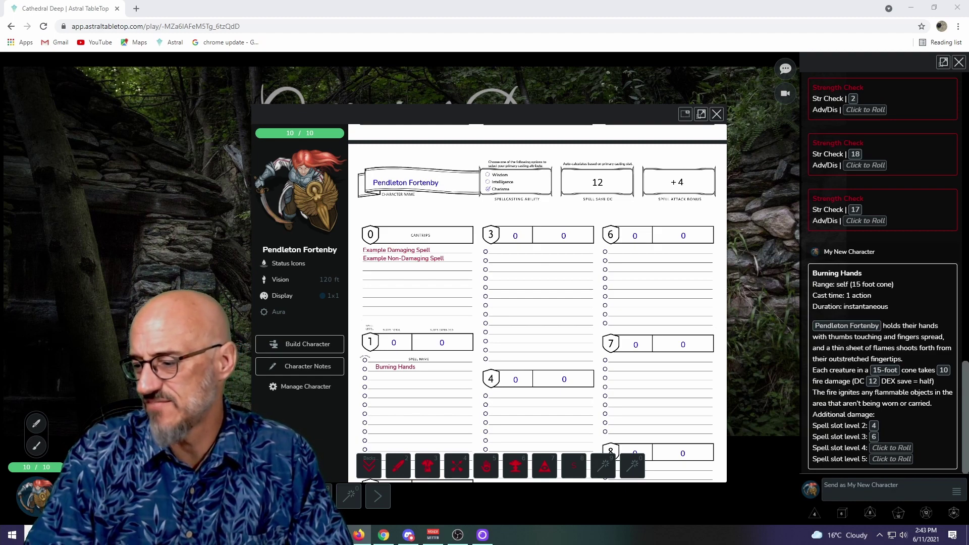
Start building the character and delete the Feature or Trait placeholder directly below Divine Magic from the sheet.
scroll(529, 298, "up", 15)
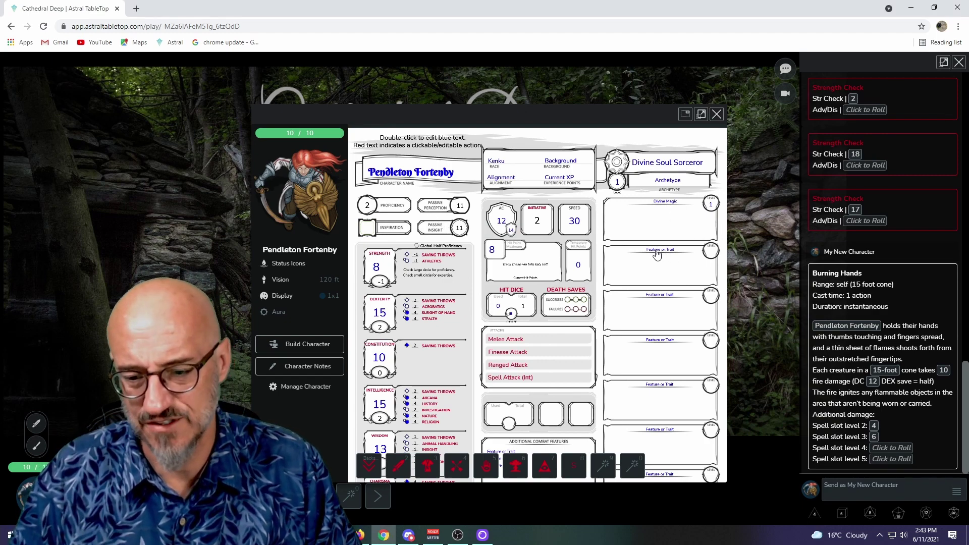
left_click(319, 343)
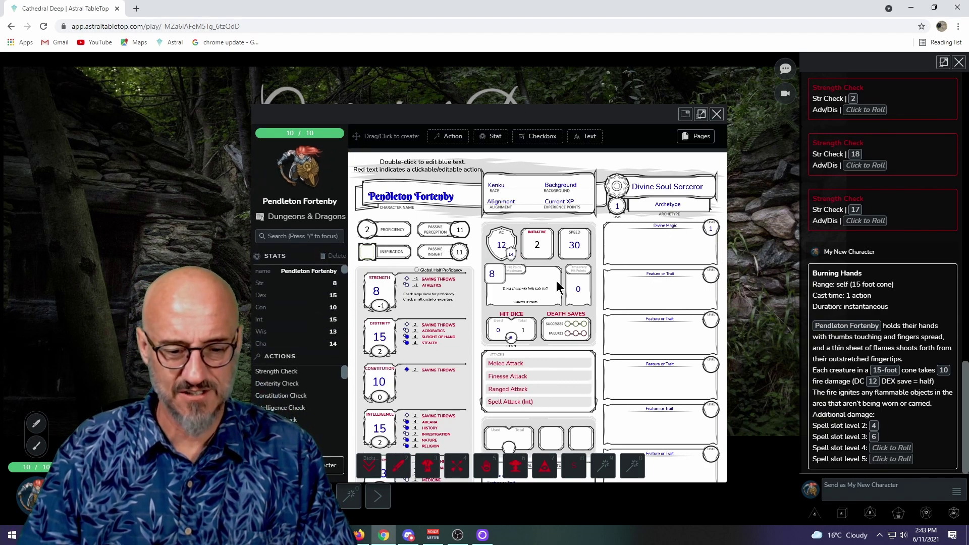
left_click(669, 276)
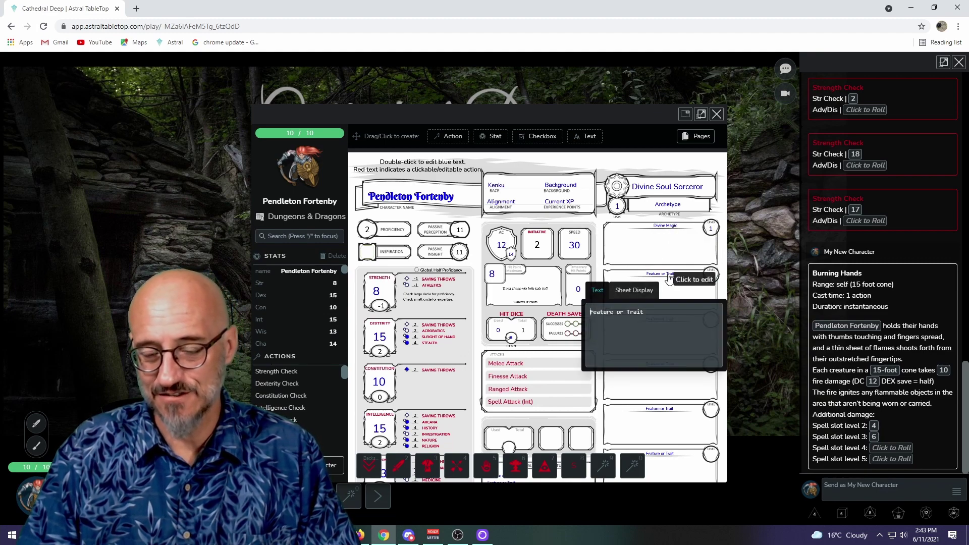
left_click(640, 291)
left_click(664, 379)
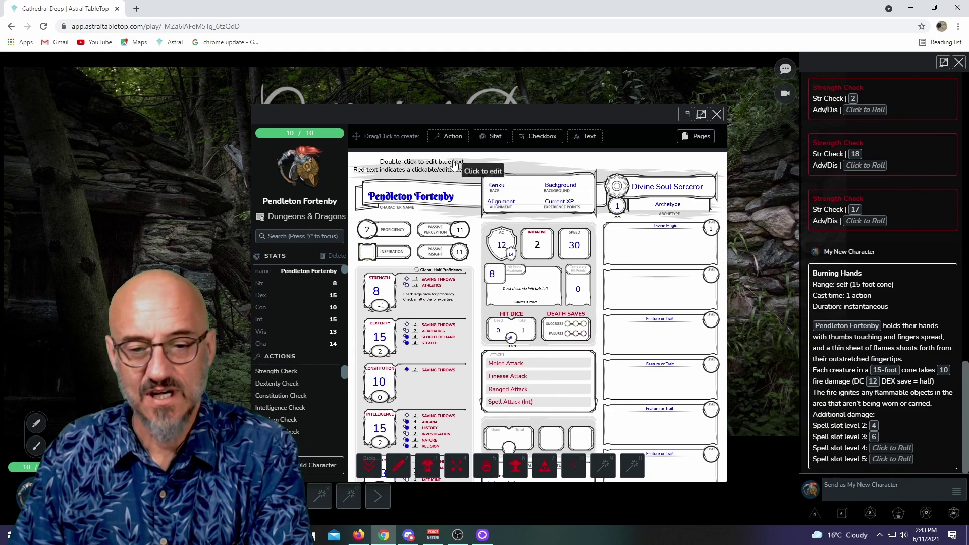
Add a new action to the sheet and place it in the emptied feature slot below Divine Magic.
left_click(452, 138)
left_click(545, 317)
left_click(547, 319)
left_click_drag(545, 317, 662, 275)
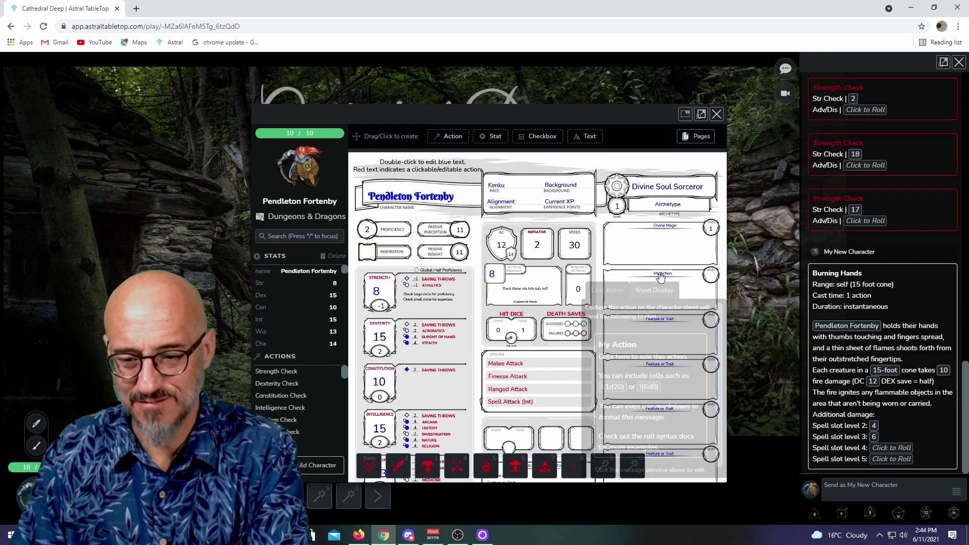
Title the new feature action's chat message Rage.
left_click(662, 275)
left_click(633, 358)
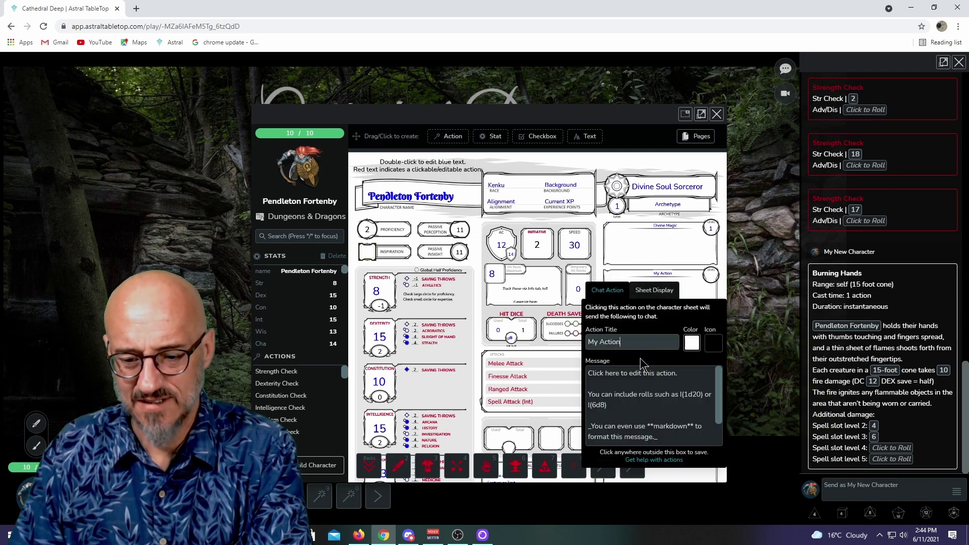
key("BackSpace")
key("BackSpace")
key("BackSpace")
key("BackSpace")
key("BackSpace")
key("BackSpace")
key("BackSpace")
key("BackSpace")
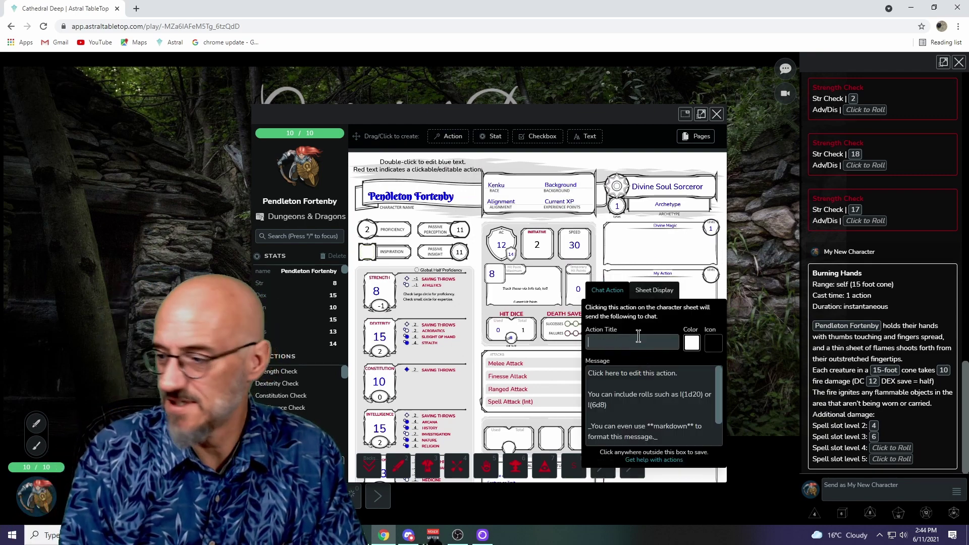
type("Rage")
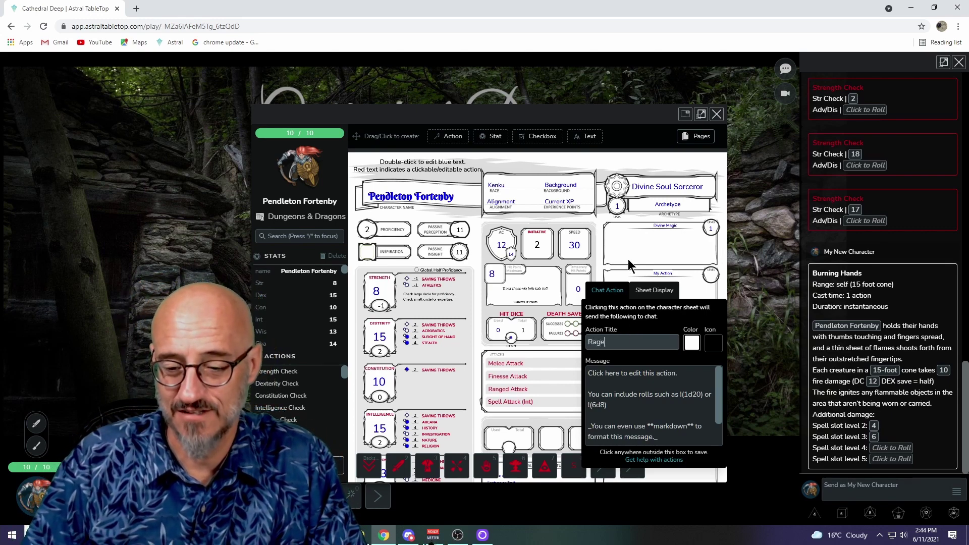
Replace the Rage action's default message with the copied Rage description covering its benefits, 1 minute duration and long rest limit.
left_click_drag(589, 373, 671, 470)
key("BackSpace")
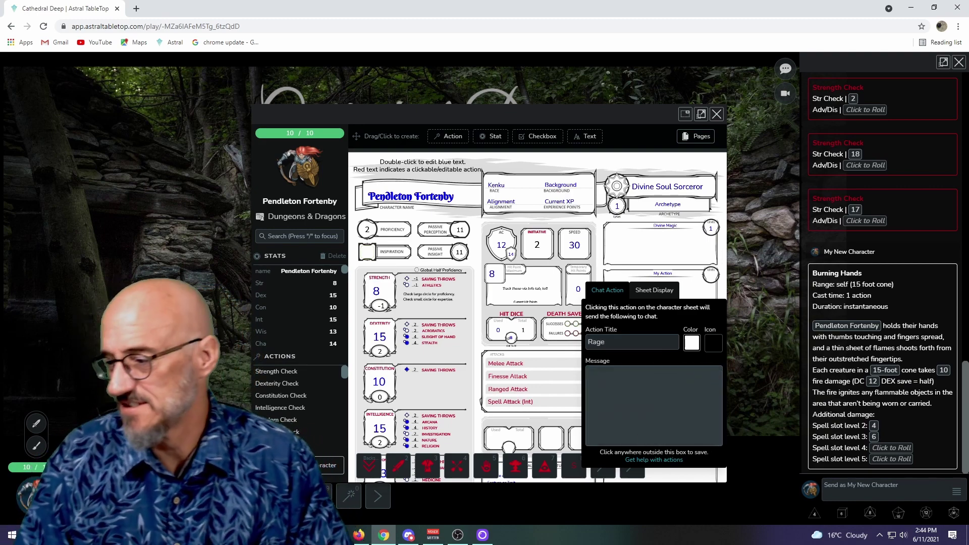
left_click(433, 536)
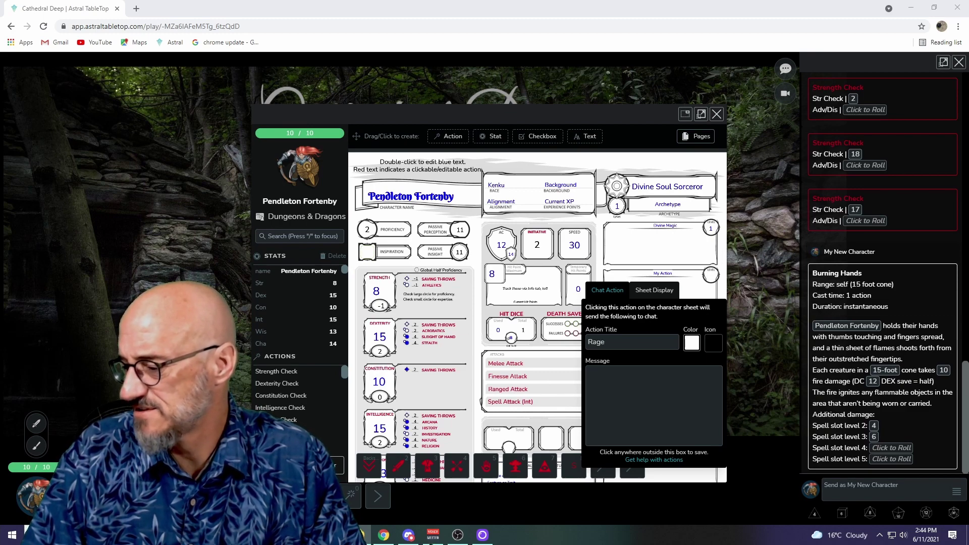
left_click(624, 384)
key("ctrl+v")
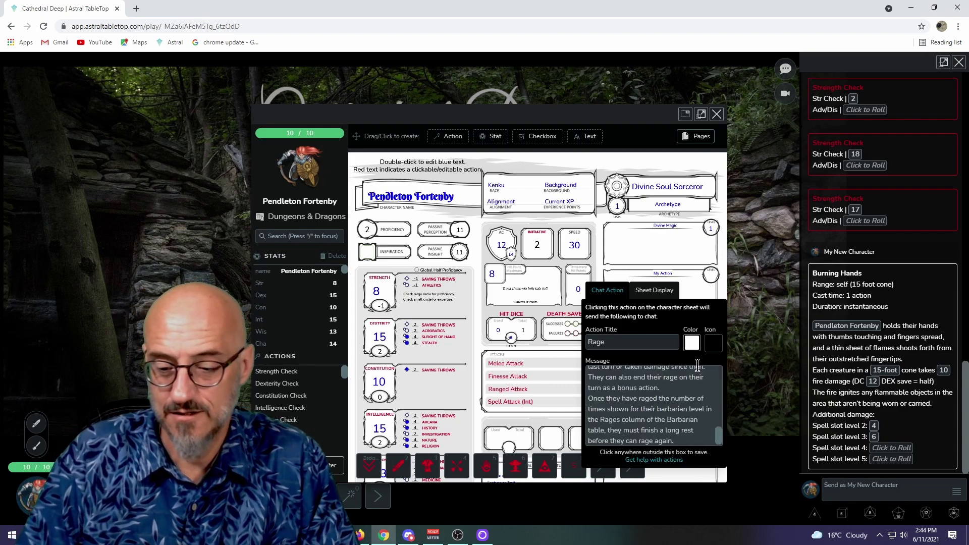
left_click(691, 292)
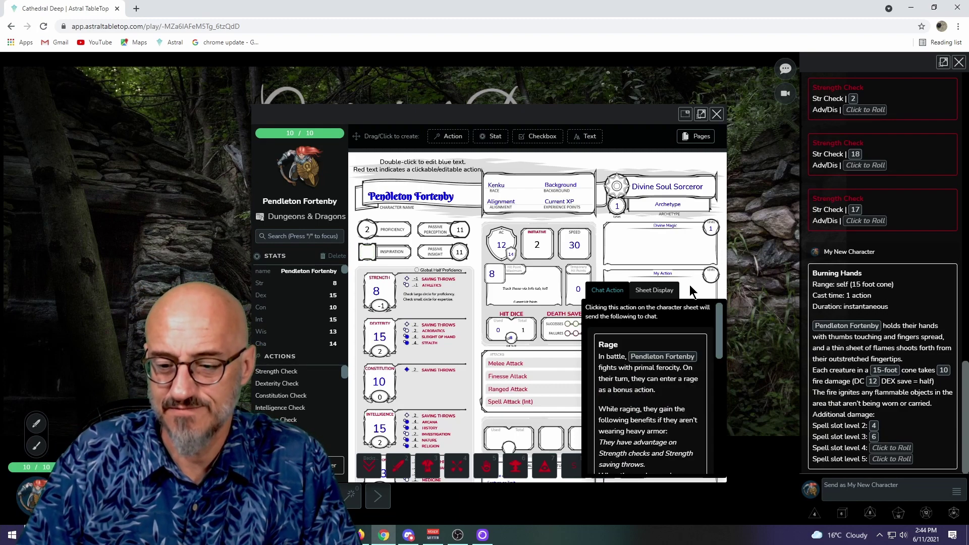
Set the new feature action's sheet display text to Rage.
left_click(654, 290)
left_click(631, 321)
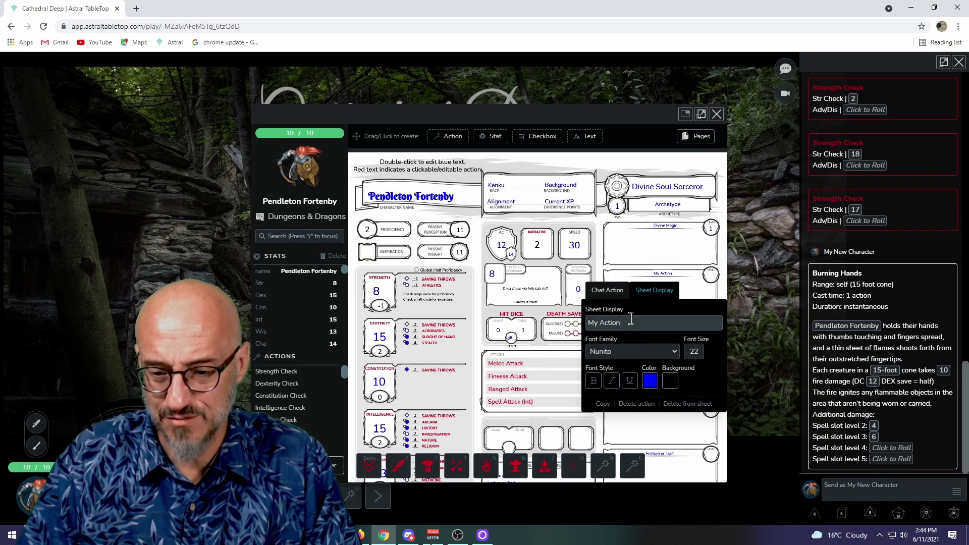
key("BackSpace")
key("ctrl+a")
type("Rage")
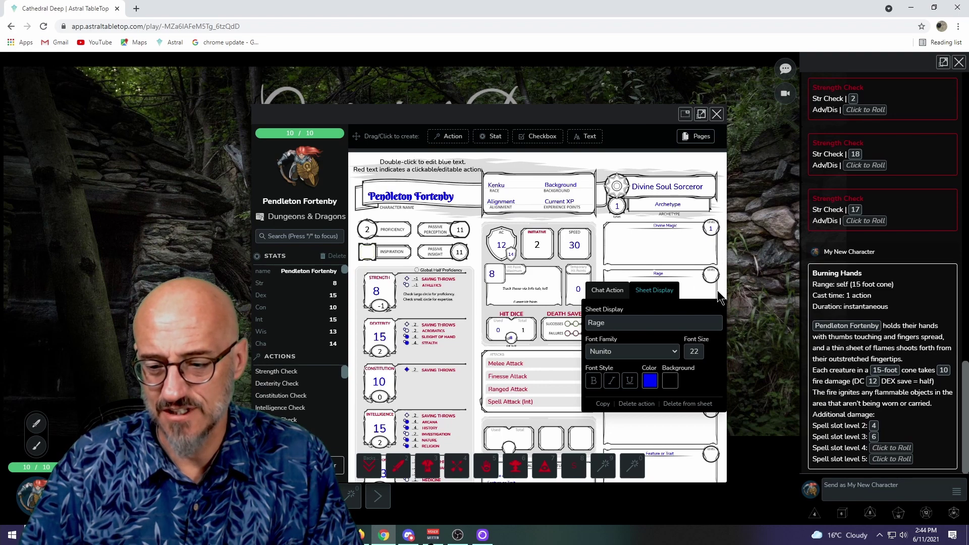
Finish building the character and send the Rage feature to chat from the sheet.
left_click(629, 252)
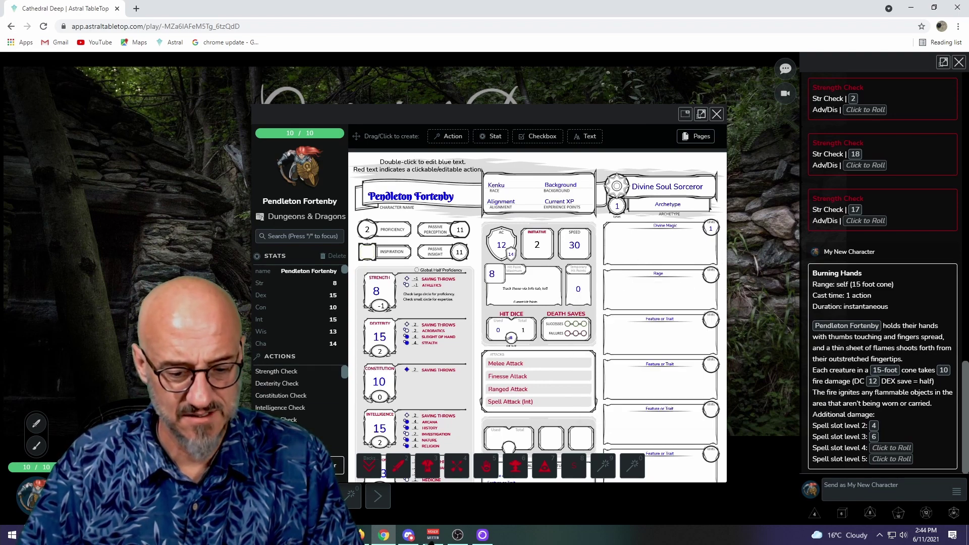
left_click(315, 465)
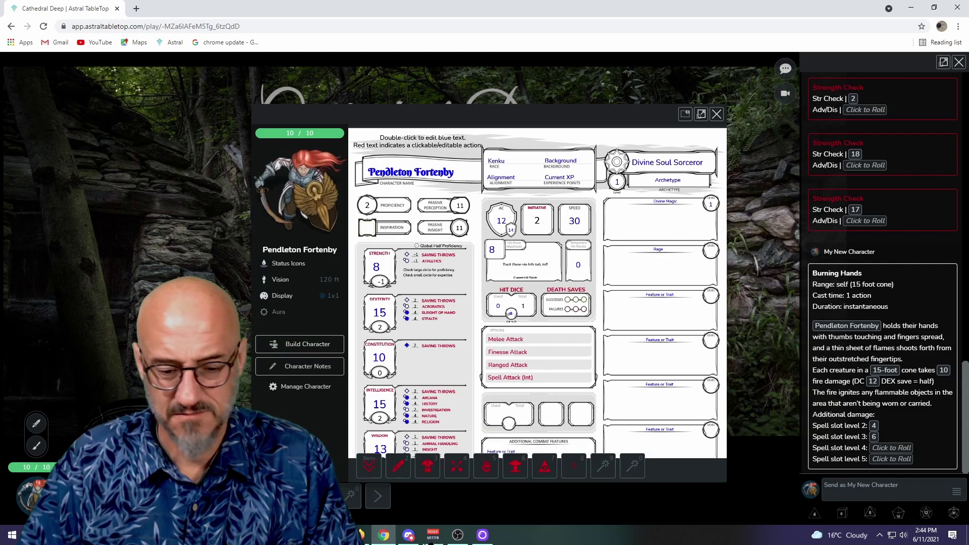
left_click(658, 251)
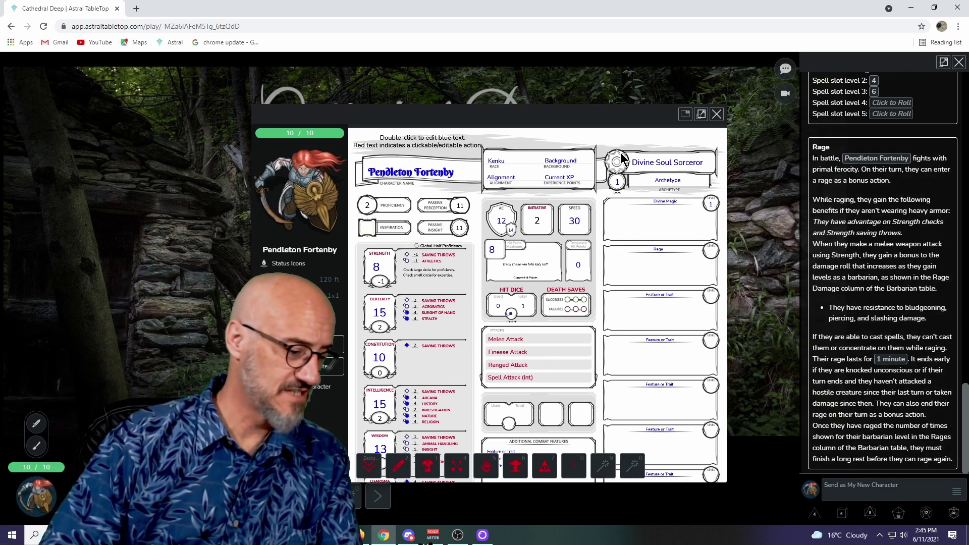
Set the character's current and maximum hit points to 8, then close the character sheet.
left_click_drag(525, 115, 496, 86)
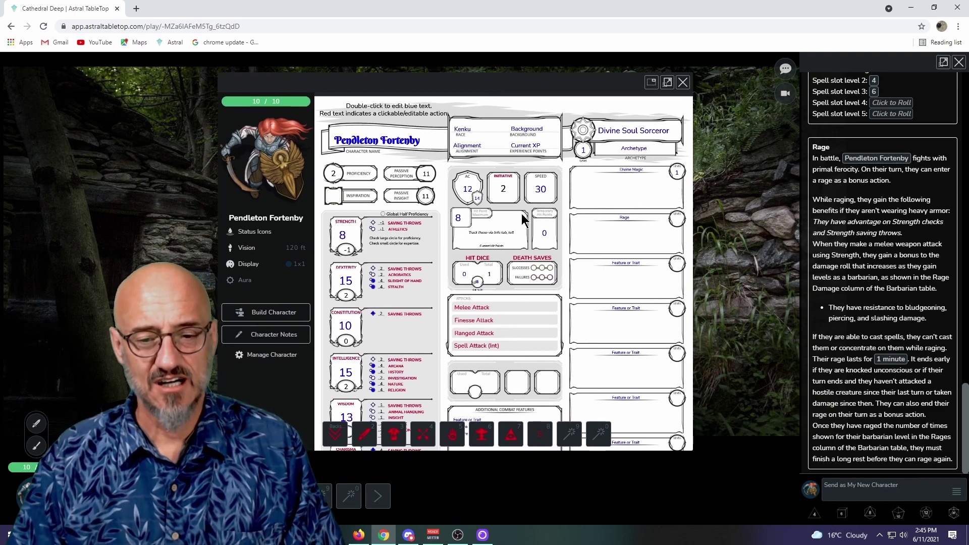
left_click(265, 101)
left_click(252, 101)
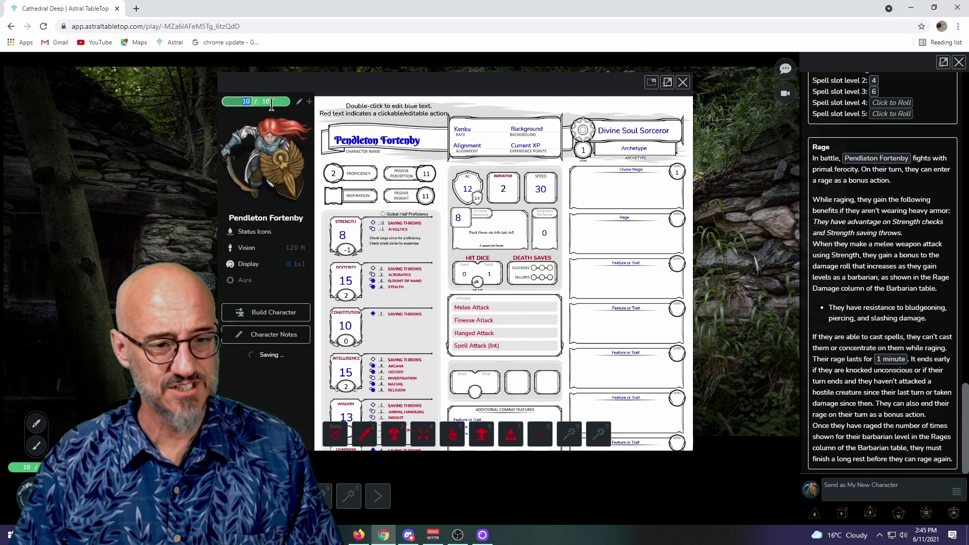
type("8")
key("Return")
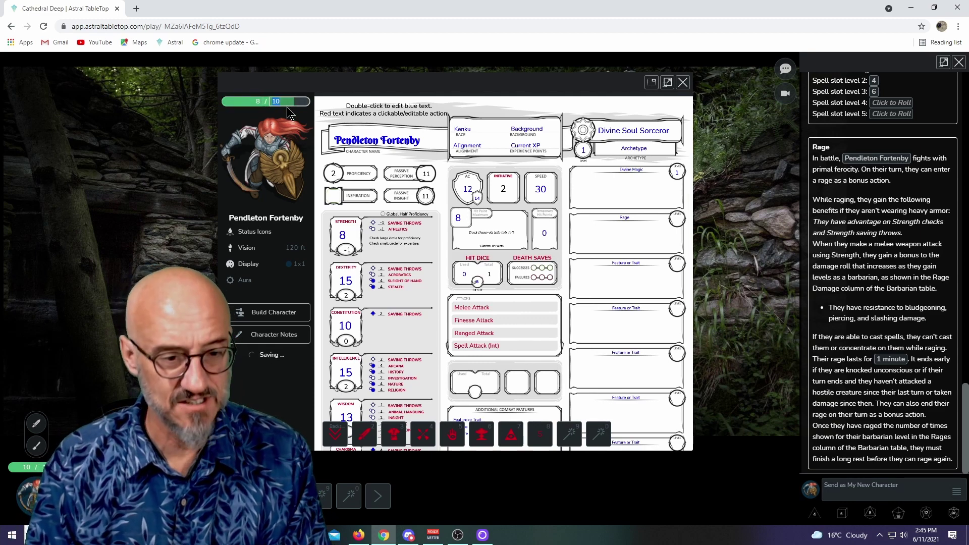
left_click(272, 125)
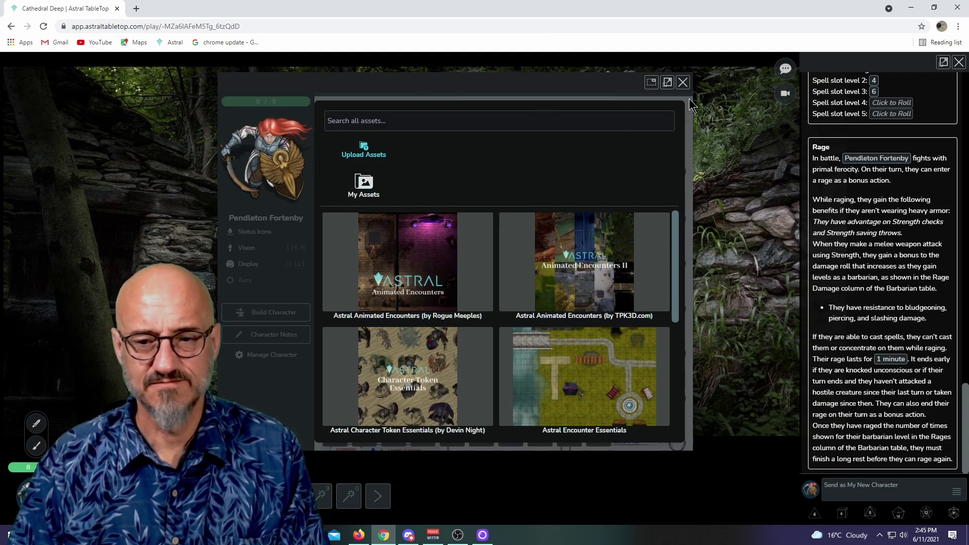
left_click(683, 82)
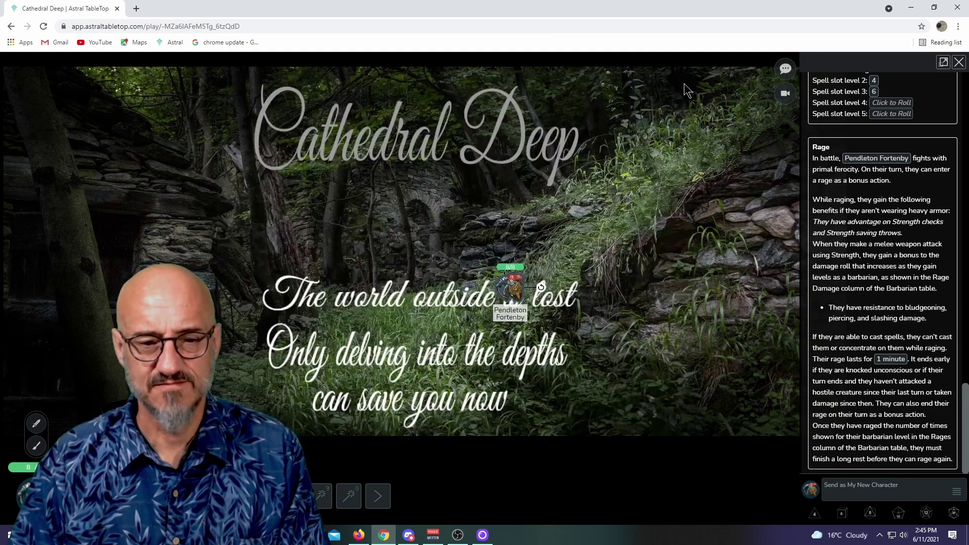
Reopen the token's character sheet and examine the racial traits, personality, equipment and magic item sections, followed by the player notes.
double_click(513, 289)
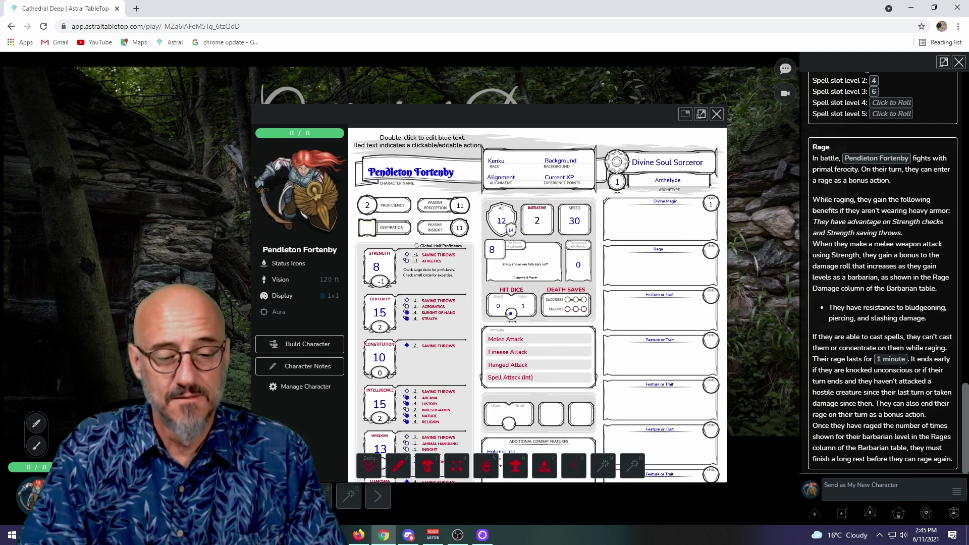
scroll(447, 386, "down", 10)
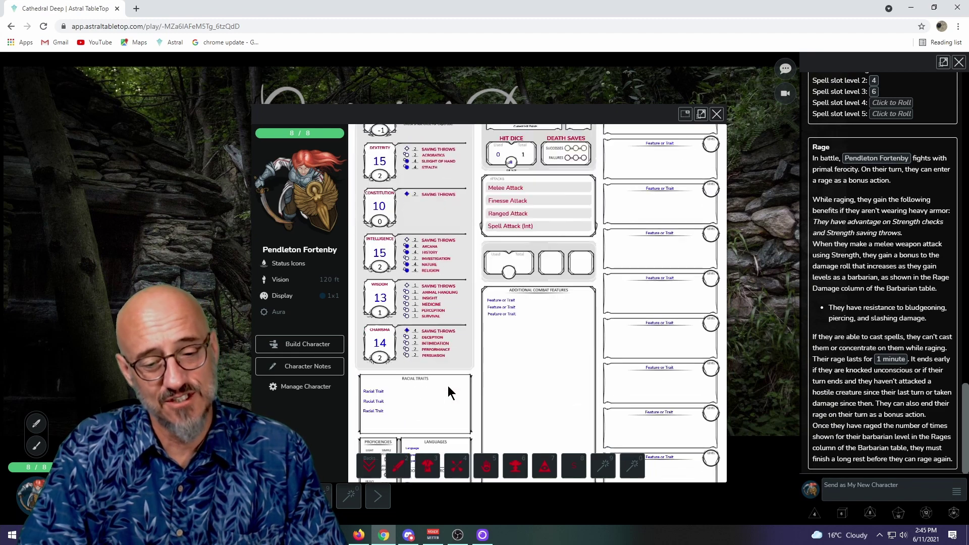
scroll(448, 386, "down", 2)
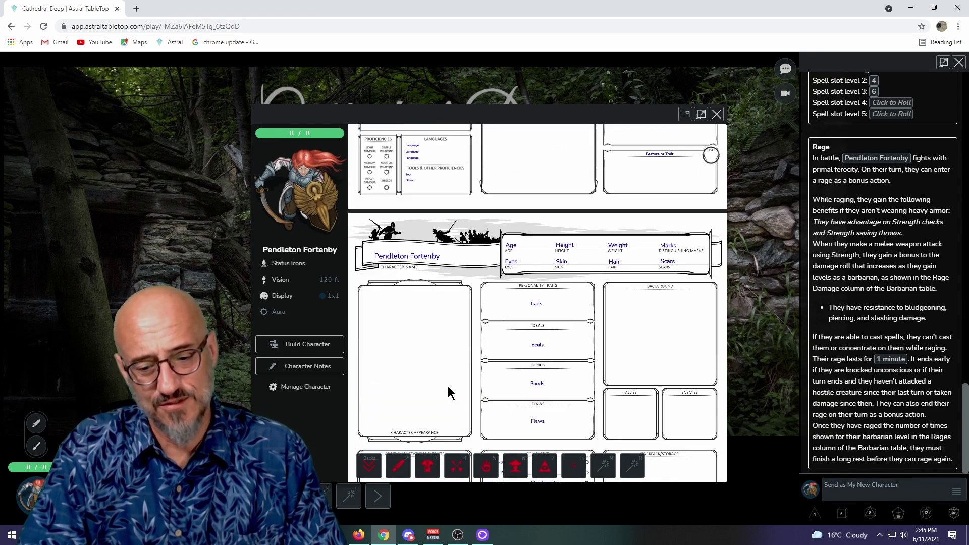
scroll(448, 388, "down", 3)
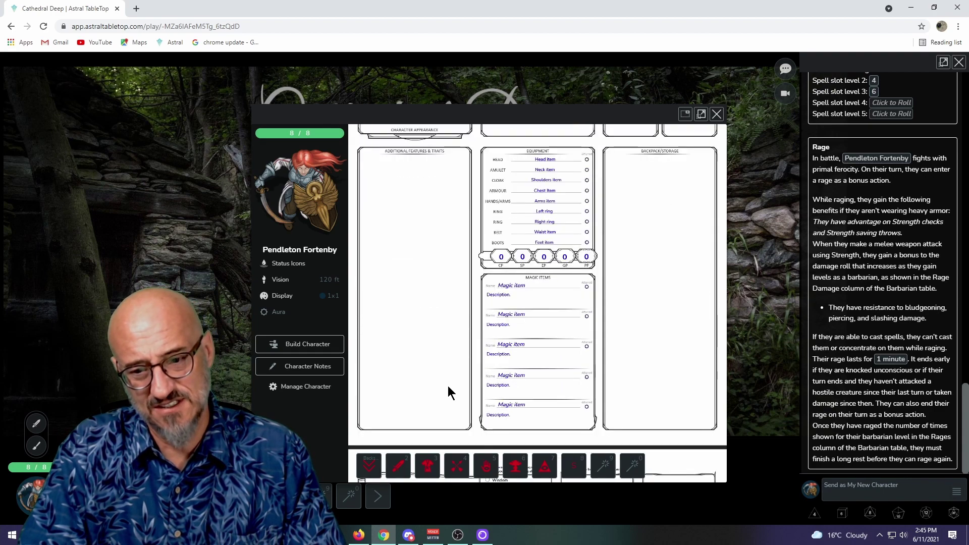
scroll(448, 387, "up", 2)
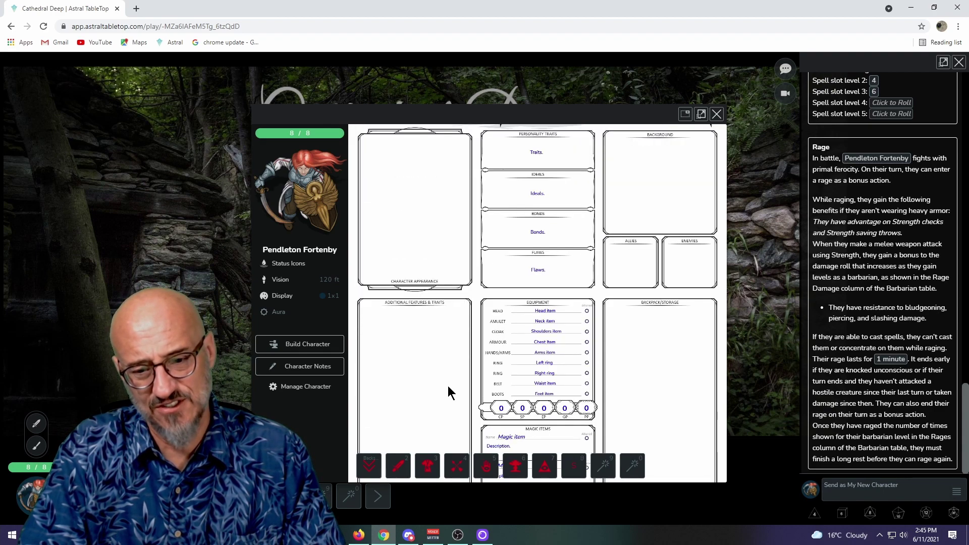
scroll(498, 345, "up", 1)
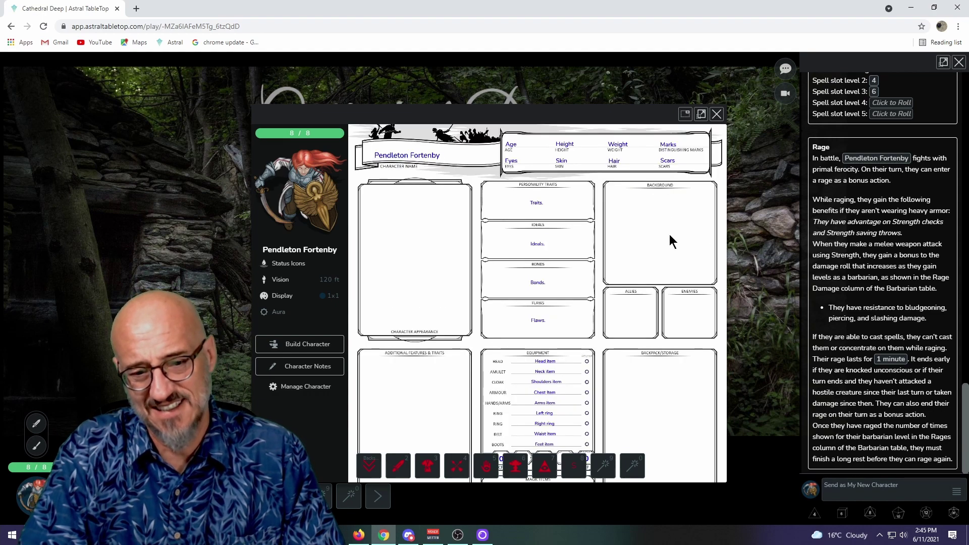
scroll(412, 383, "down", 3)
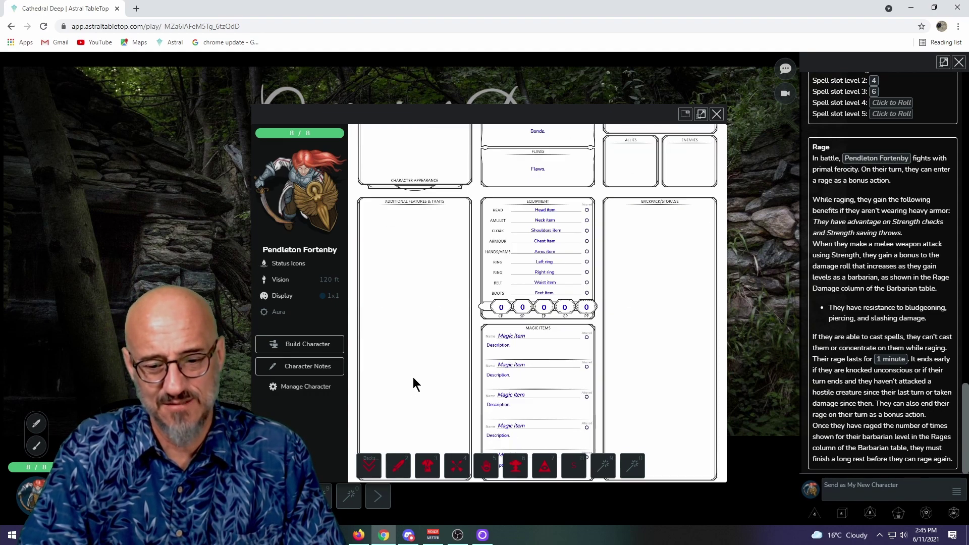
left_click(305, 368)
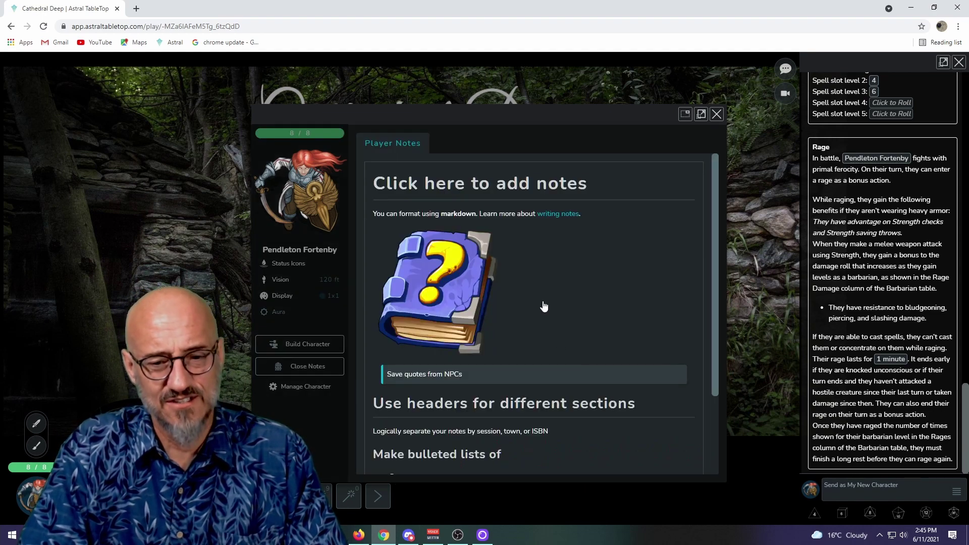
scroll(516, 288, "down", 2)
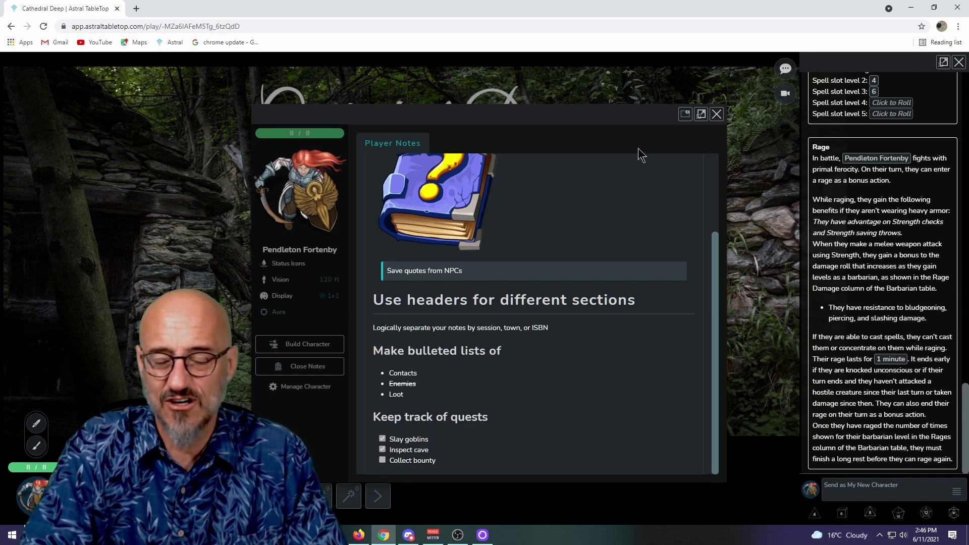
Close the character window and move the character's token up and to the left on the map, clear of the scene text.
left_click(716, 114)
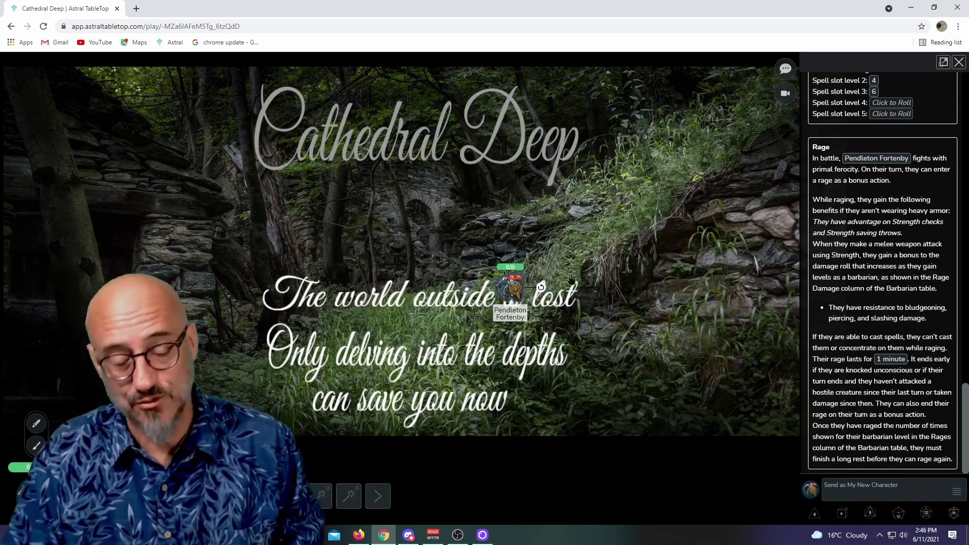
left_click_drag(509, 283, 454, 226)
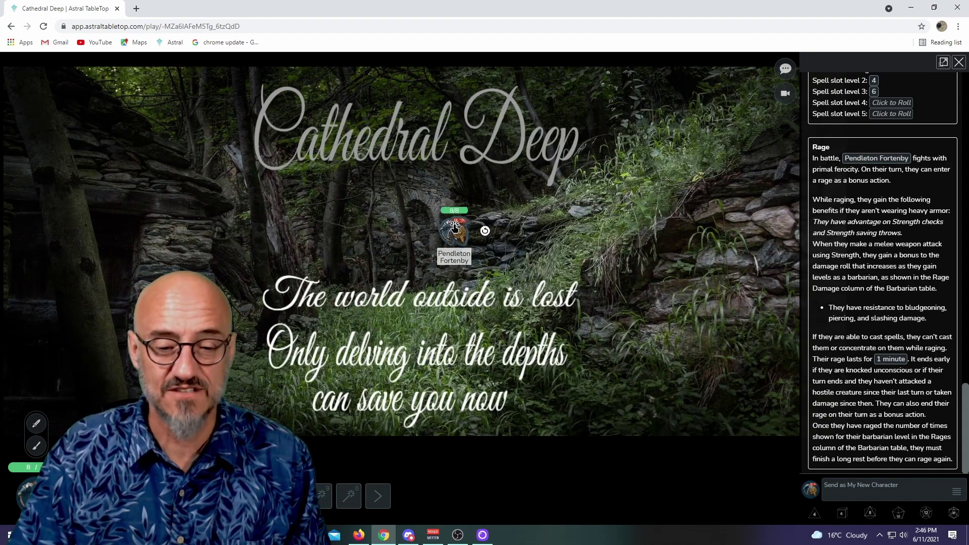